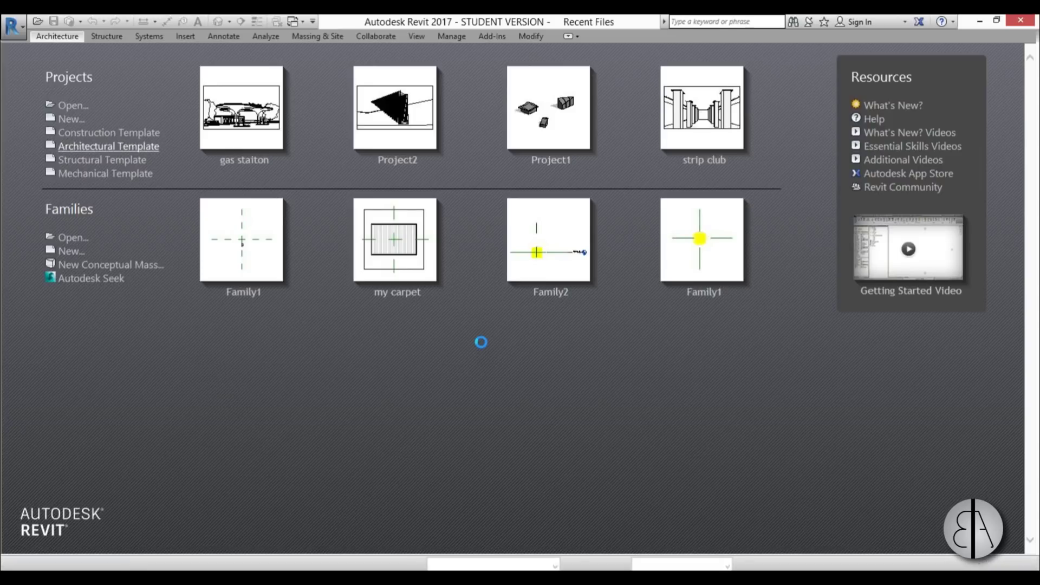
Set the project length units to meters with rounding to 2 decimal places.
key(u)
key(n)
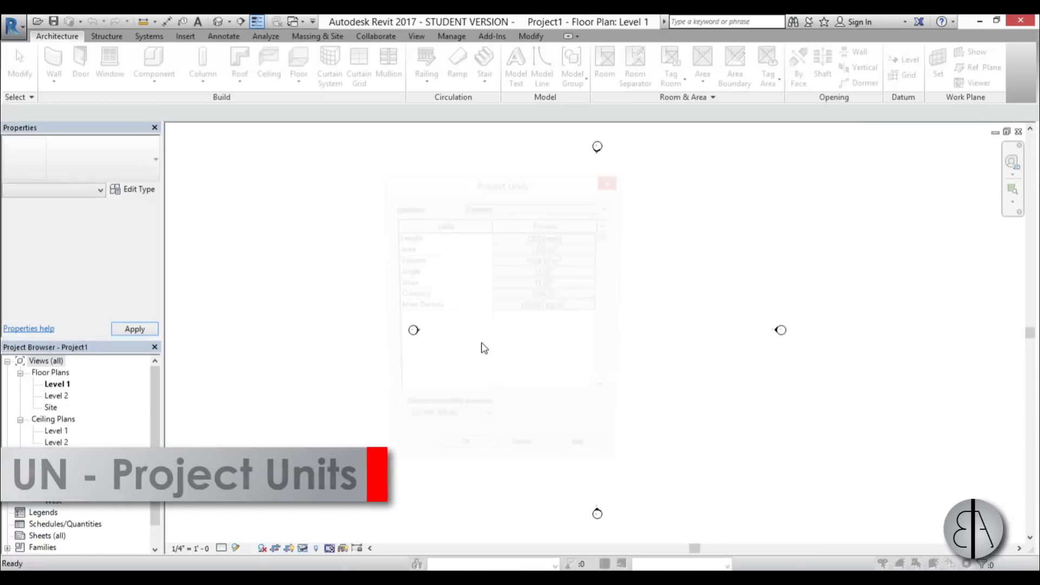
click(547, 238)
click(448, 264)
click(428, 310)
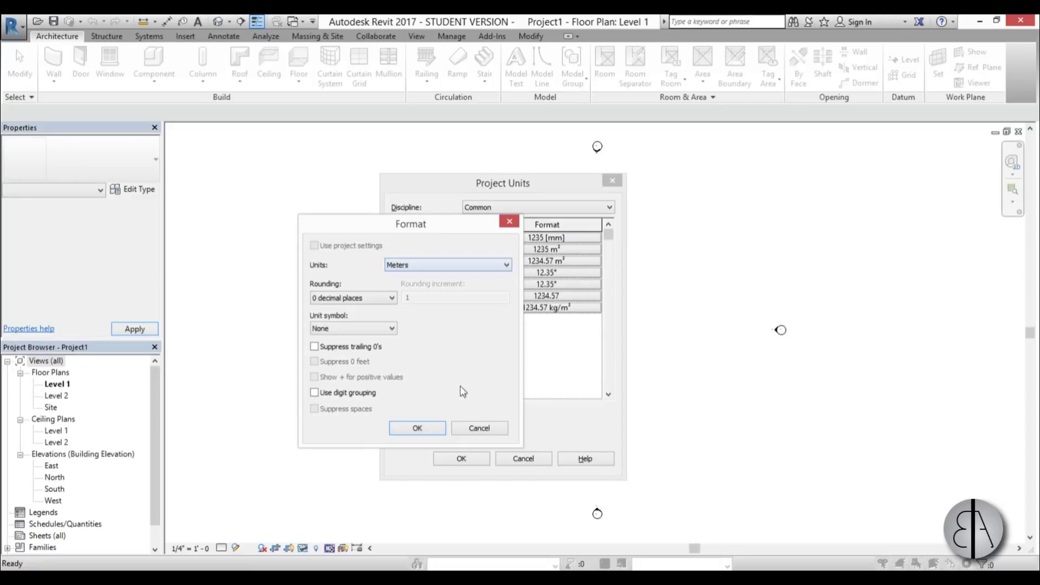
click(353, 298)
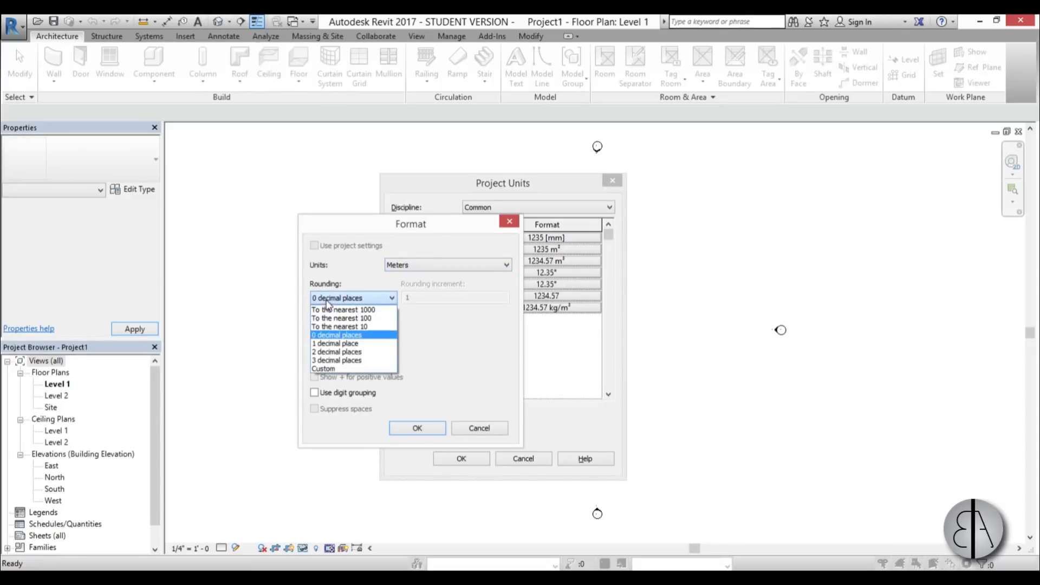
click(329, 352)
click(416, 428)
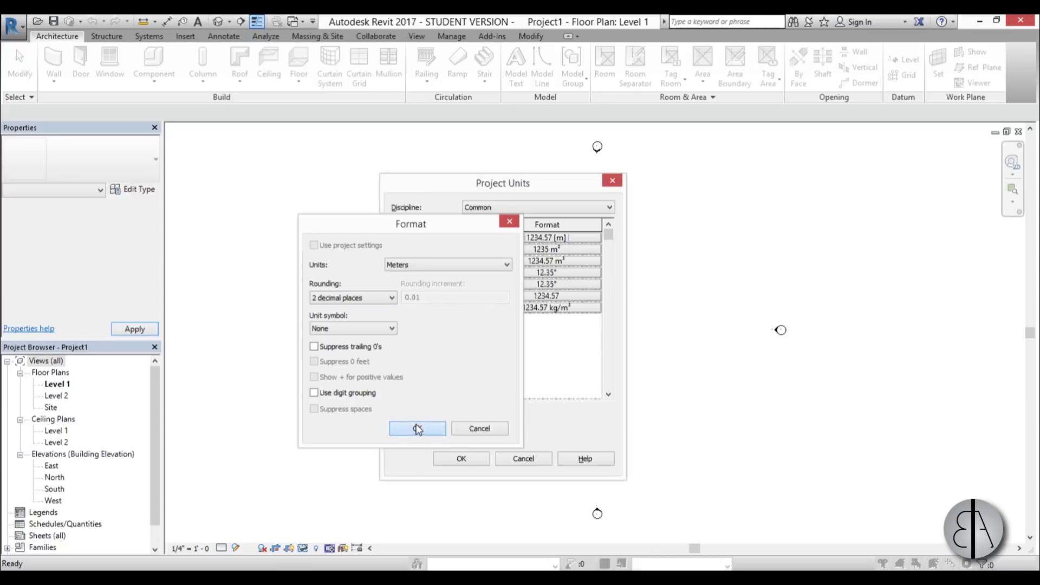
click(461, 459)
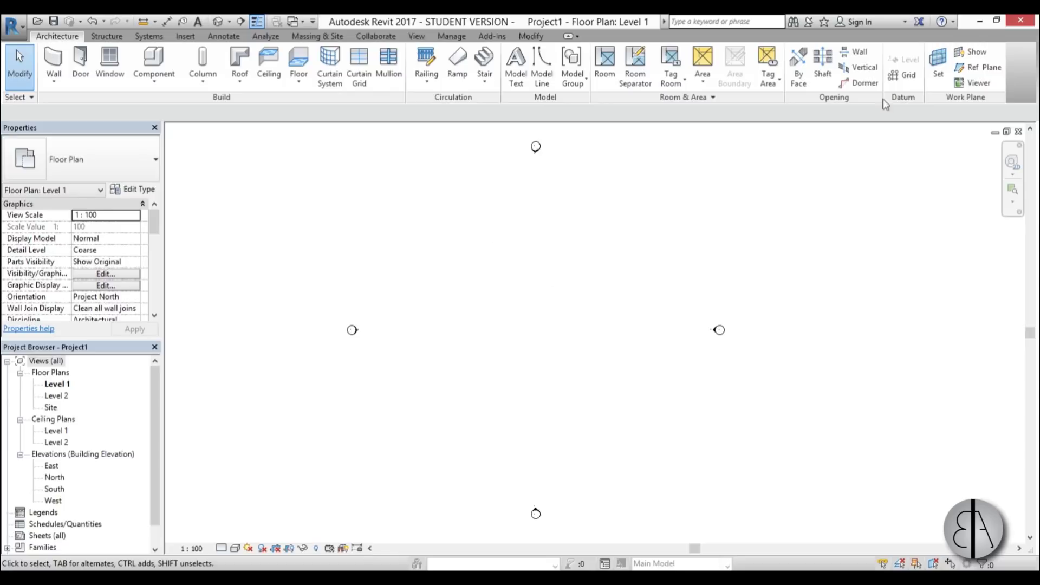
Switch to Windows Photo Viewer and examine the cliff house section and floor plan reference images from the desktop.
click(978, 22)
double_click(674, 168)
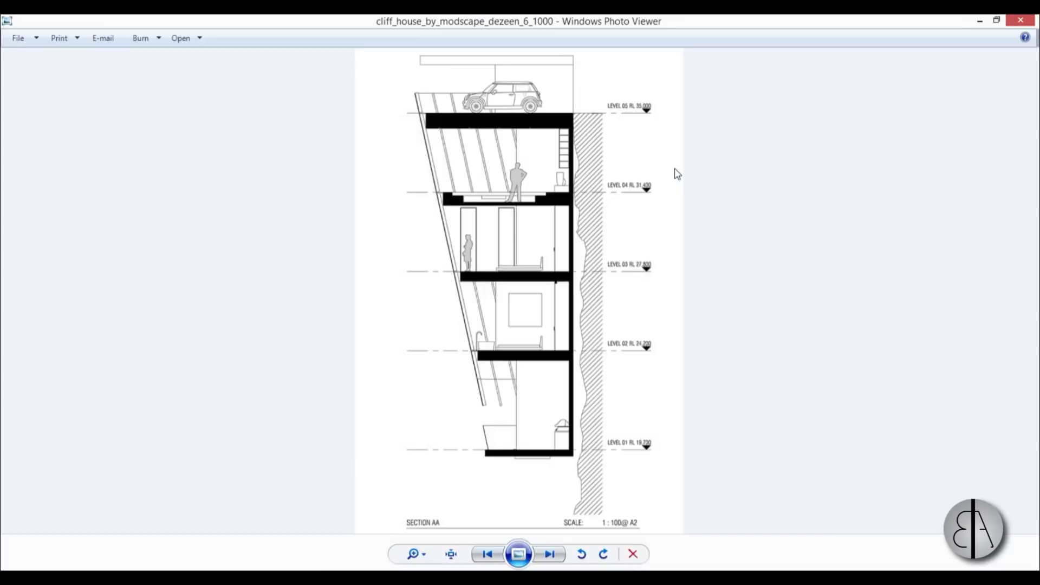
key(Right)
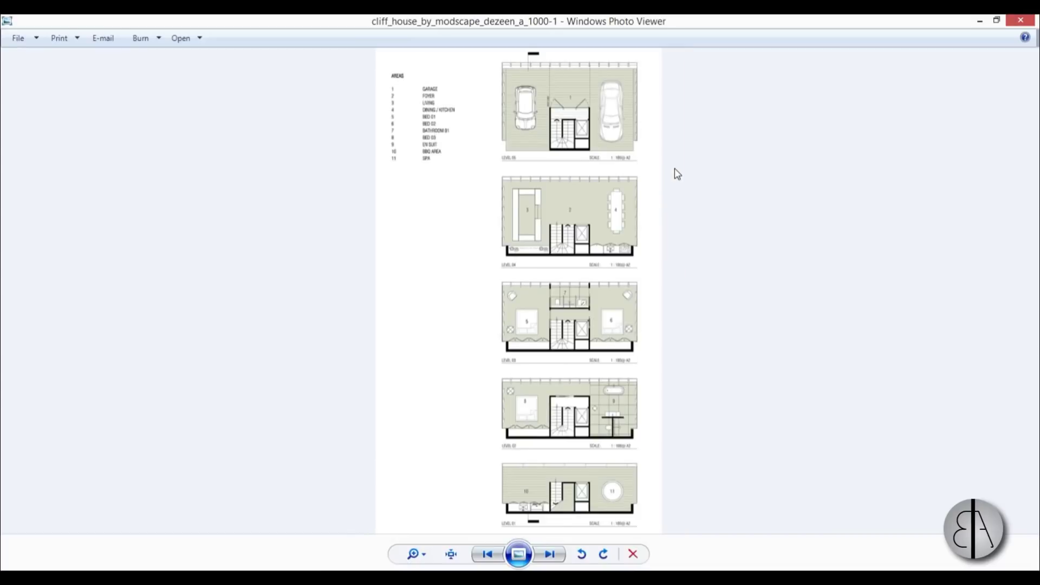
key(Left)
click(1020, 22)
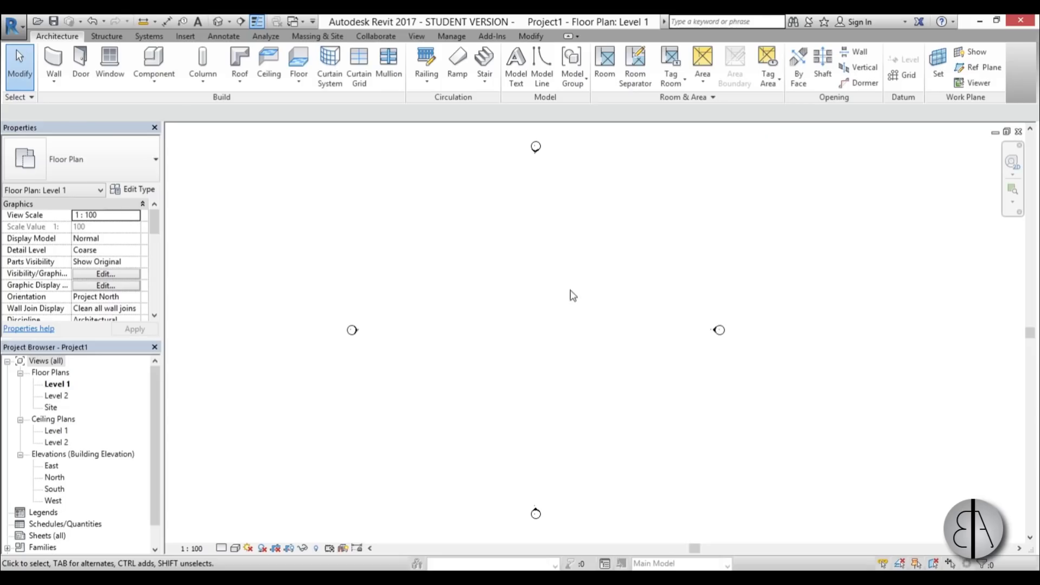
Open the East building elevation view.
middle_drag(573, 296, 567, 295)
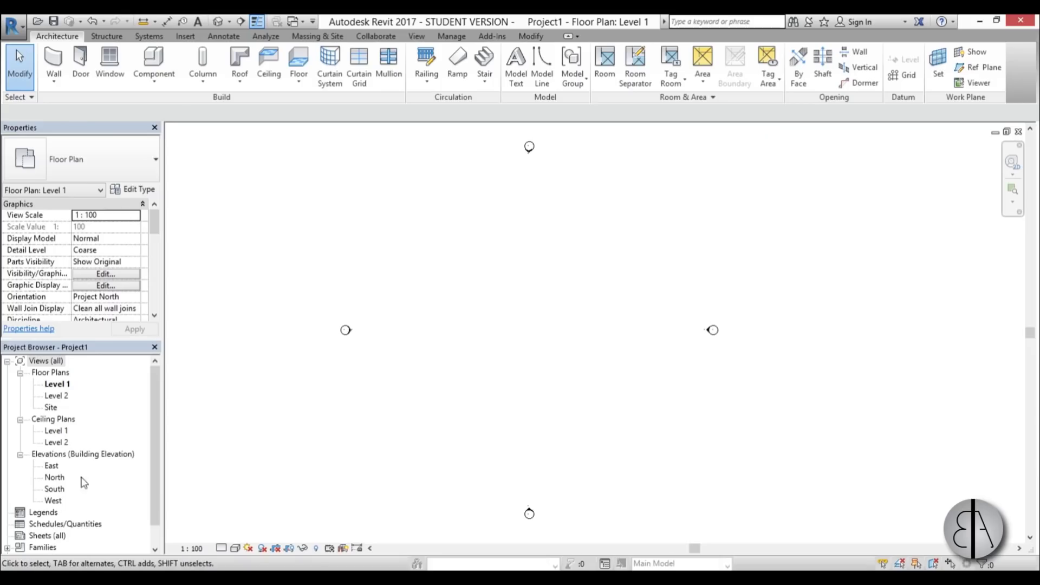
double_click(52, 466)
scroll(485, 318, down, 4)
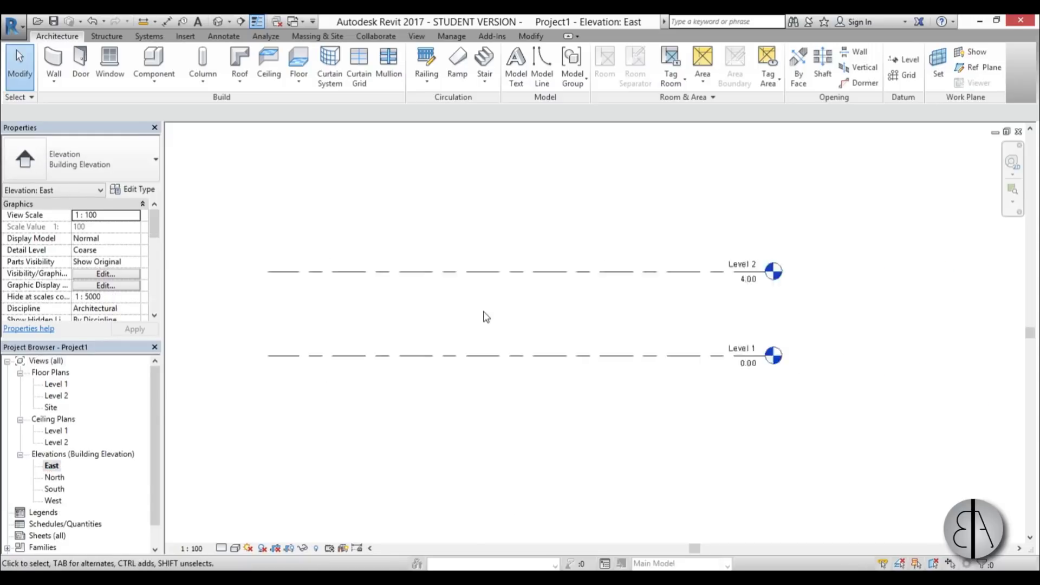
middle_drag(457, 390, 497, 410)
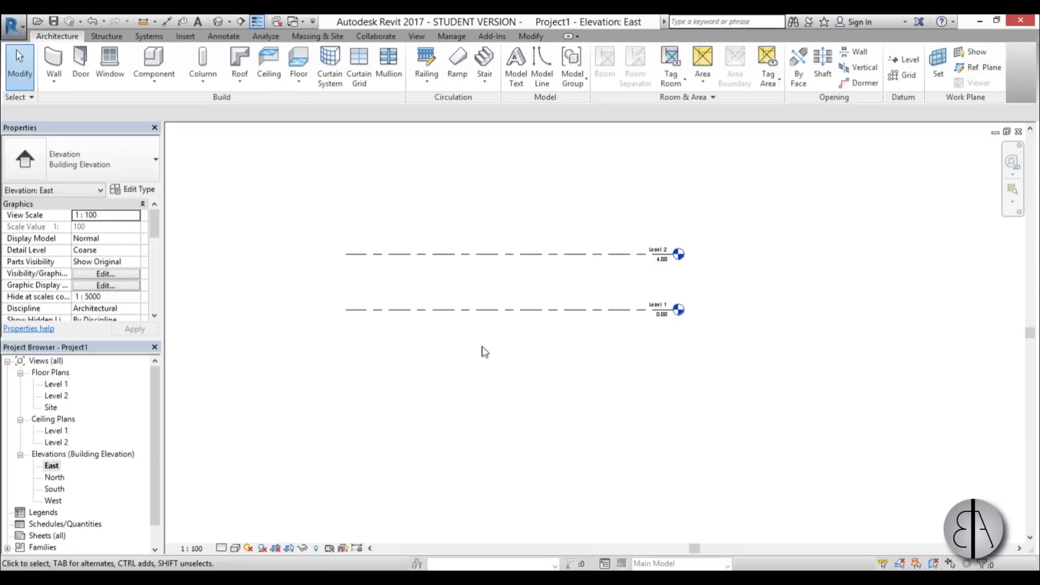
scroll(498, 321, down, 2)
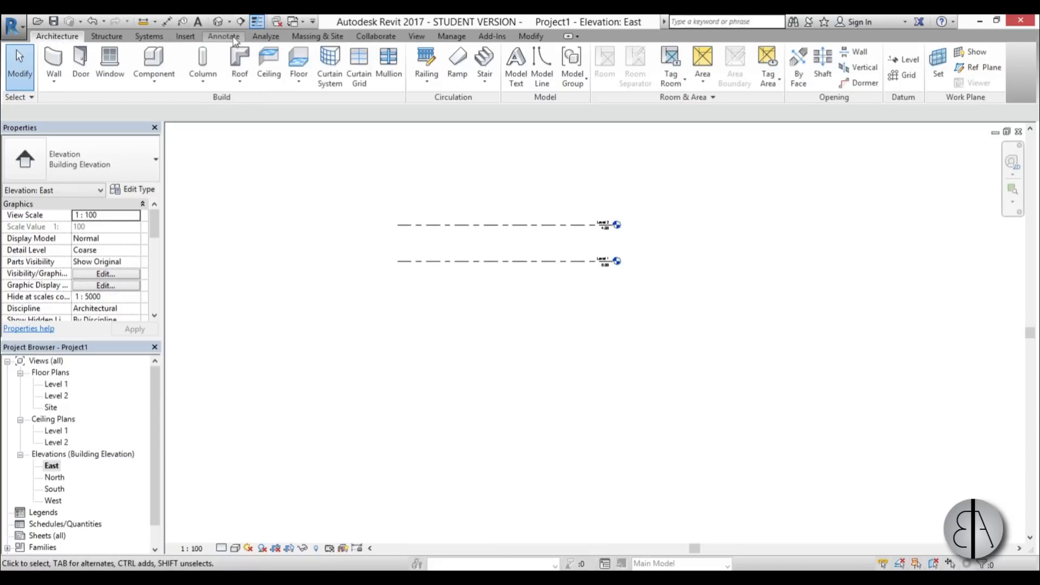
Import the image cliff_house_by_modscape_dezeen_6_1000 from the desktop and place it in the East elevation.
click(185, 36)
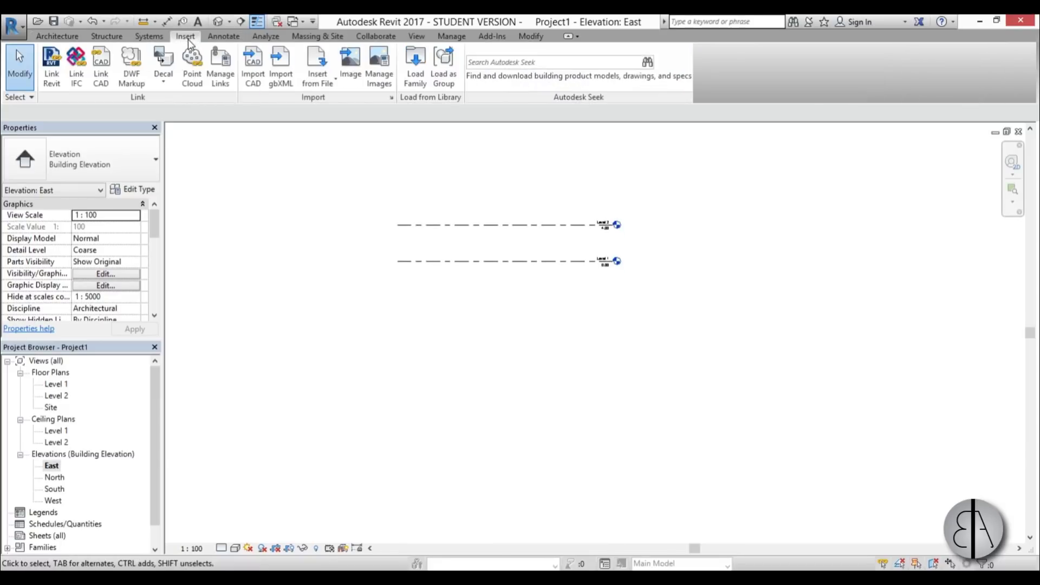
click(350, 63)
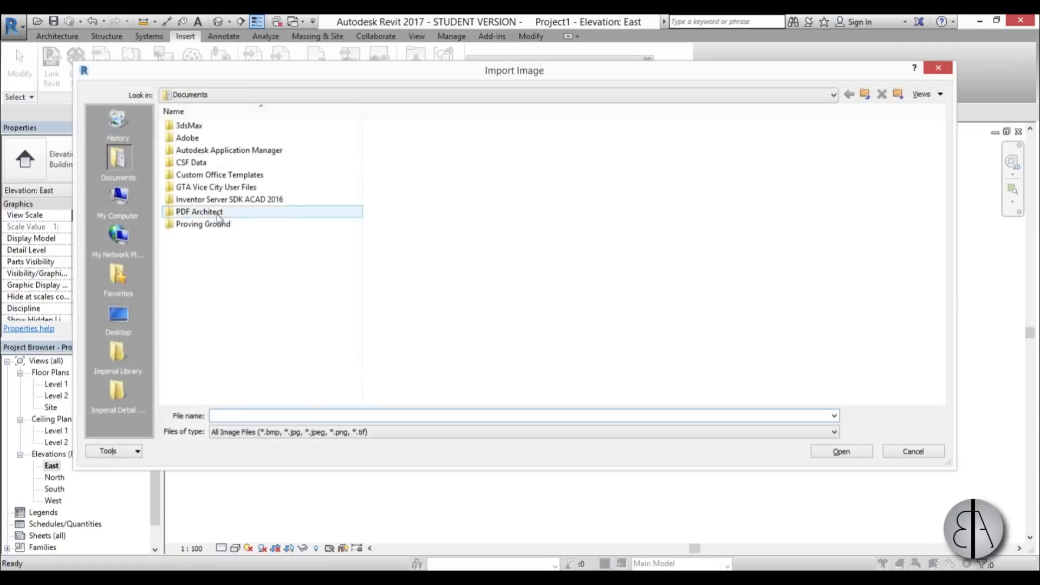
click(118, 315)
click(239, 189)
click(940, 95)
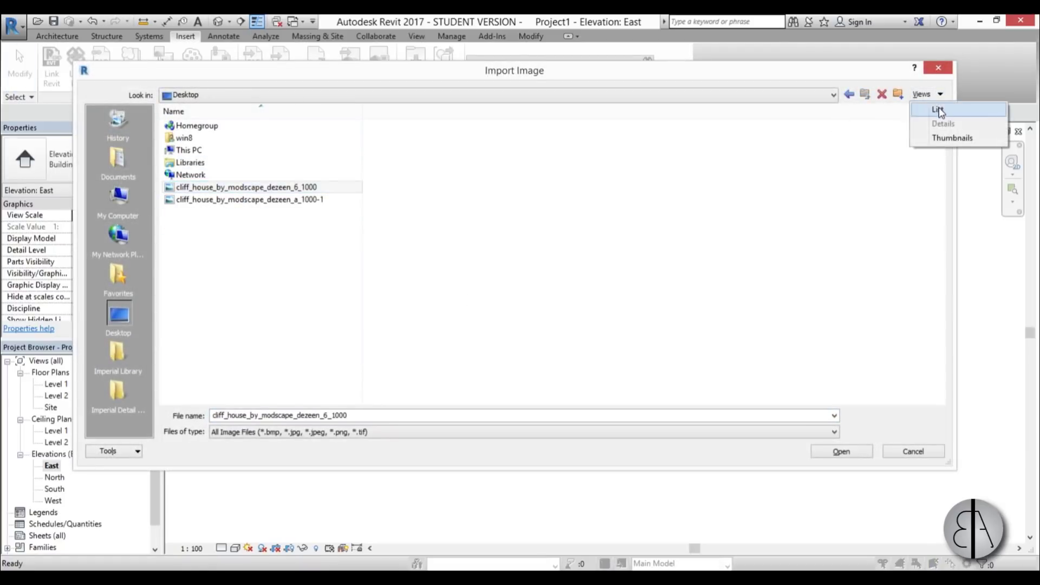
click(952, 138)
double_click(428, 142)
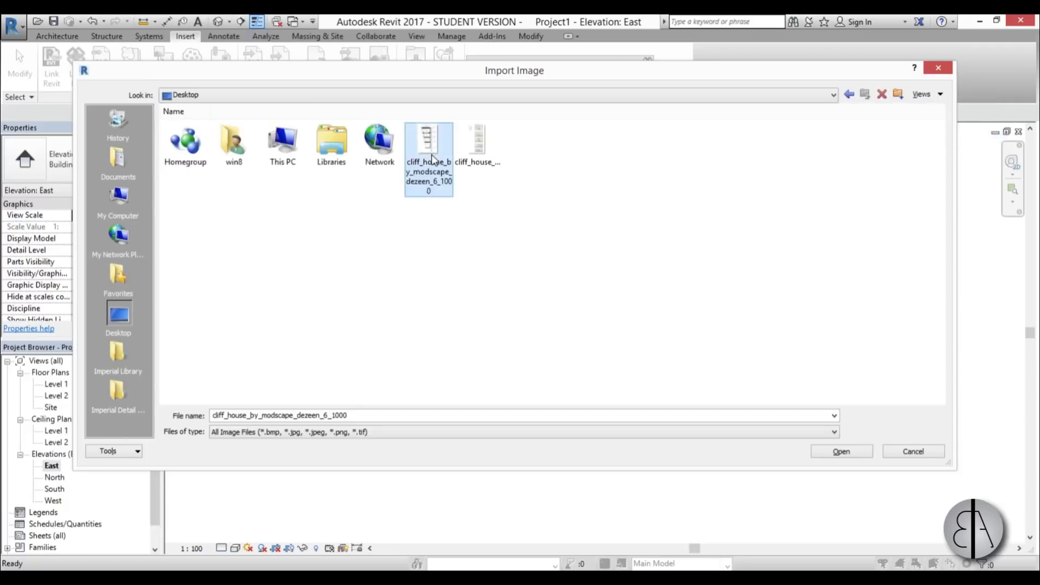
click(488, 264)
Shrink the section image to about 20.06 m wide and nudge it up so its Level 05 line approximately meets Level 1.
scroll(515, 314, down, 8)
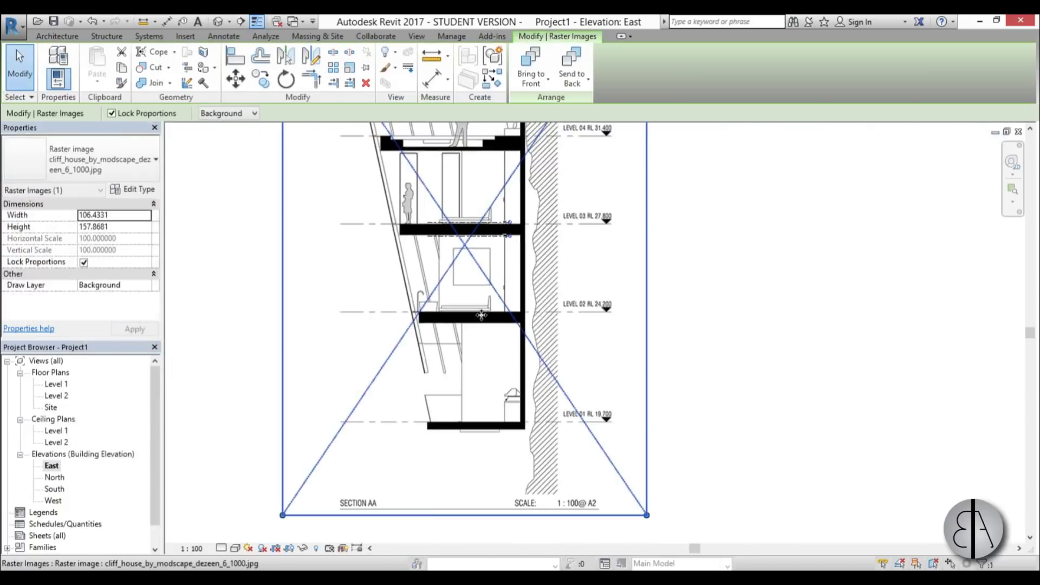
mouse_move(565, 159)
mouse_down()
mouse_move(420, 375)
mouse_move(480, 303)
mouse_move(481, 286)
mouse_up()
scroll(481, 286, up, 6)
scroll(480, 286, up, 3)
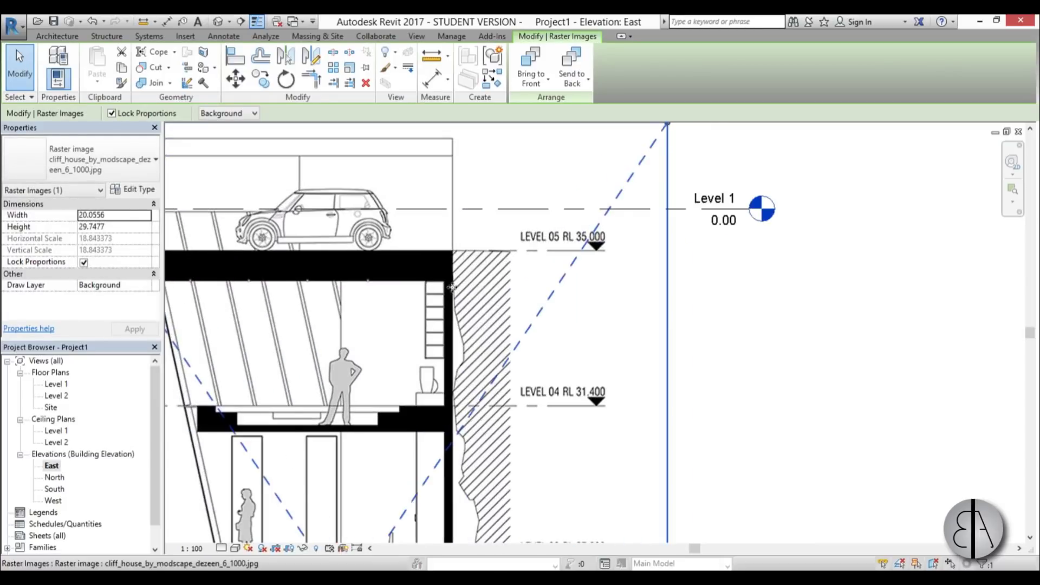
key(Up)
key(Up)
key(Up)
key(Up)
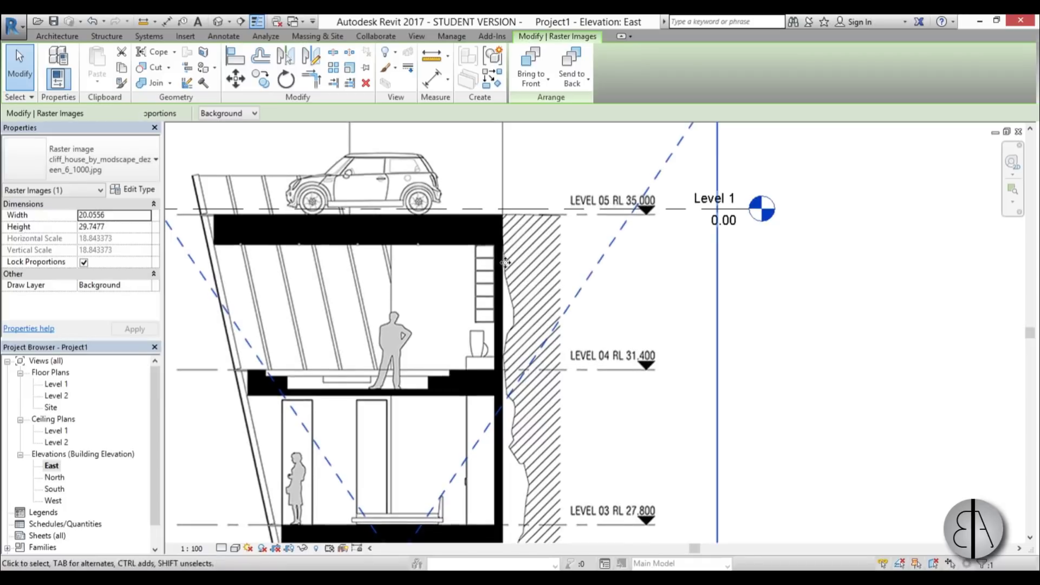
scroll(507, 205, down, 4)
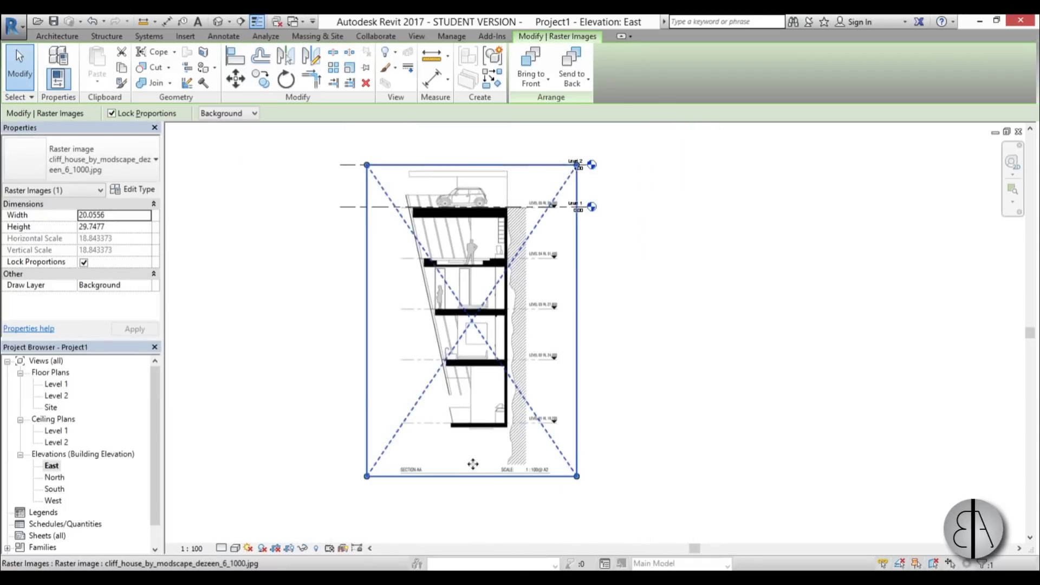
click(619, 418)
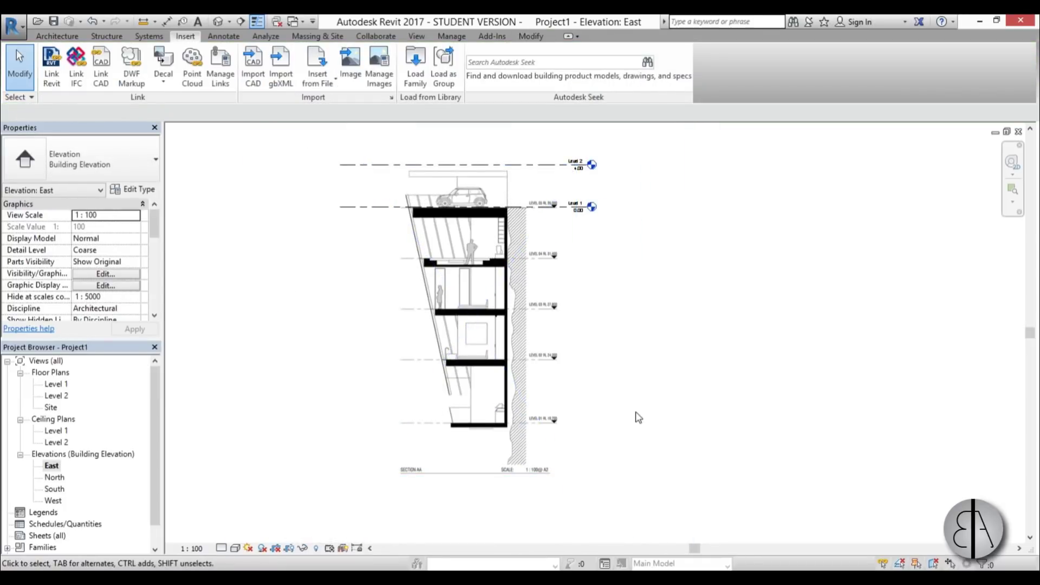
Scale the section image from Level 1 so the distance down to its Level 01 line becomes 15.3 m.
scroll(651, 403, up, 2)
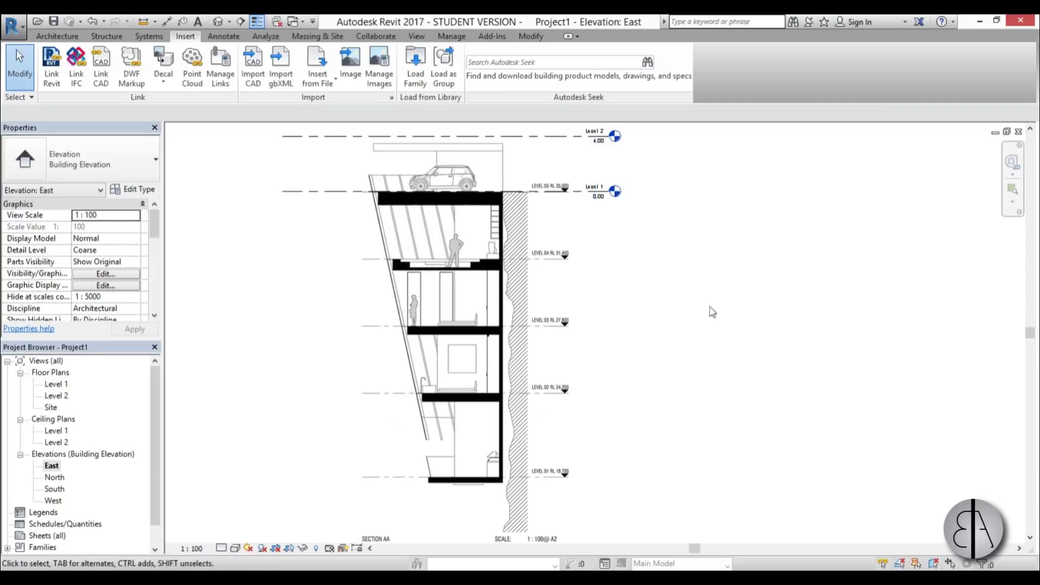
click(687, 390)
key(r)
key(e)
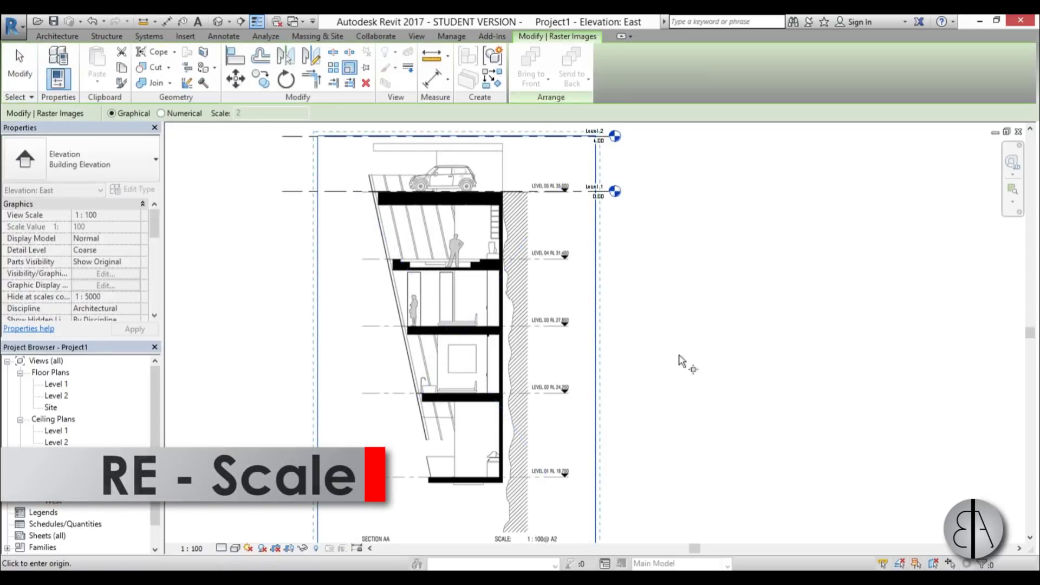
scroll(498, 193, up, 2)
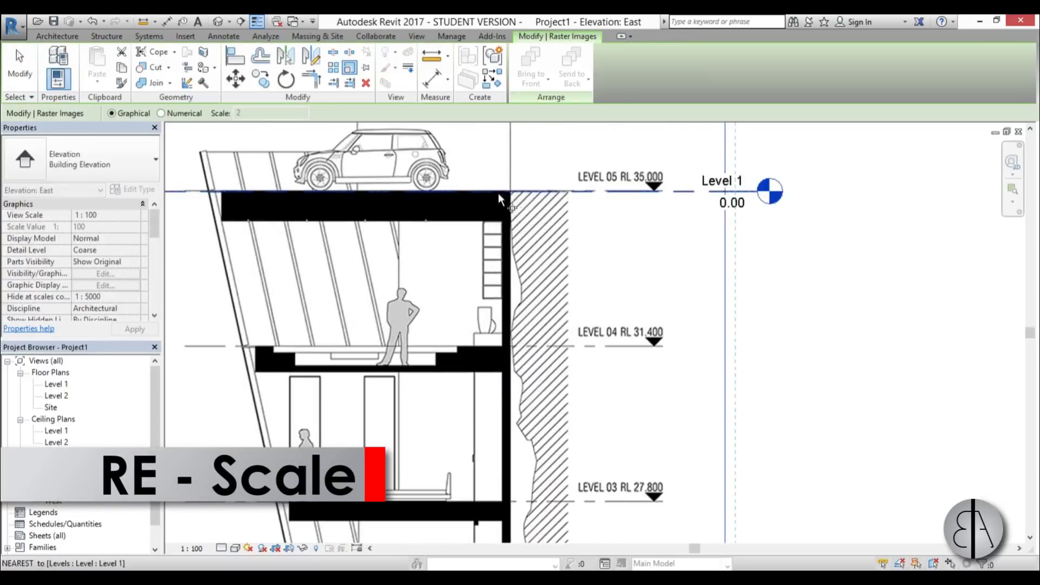
click(547, 198)
scroll(547, 282, down, 3)
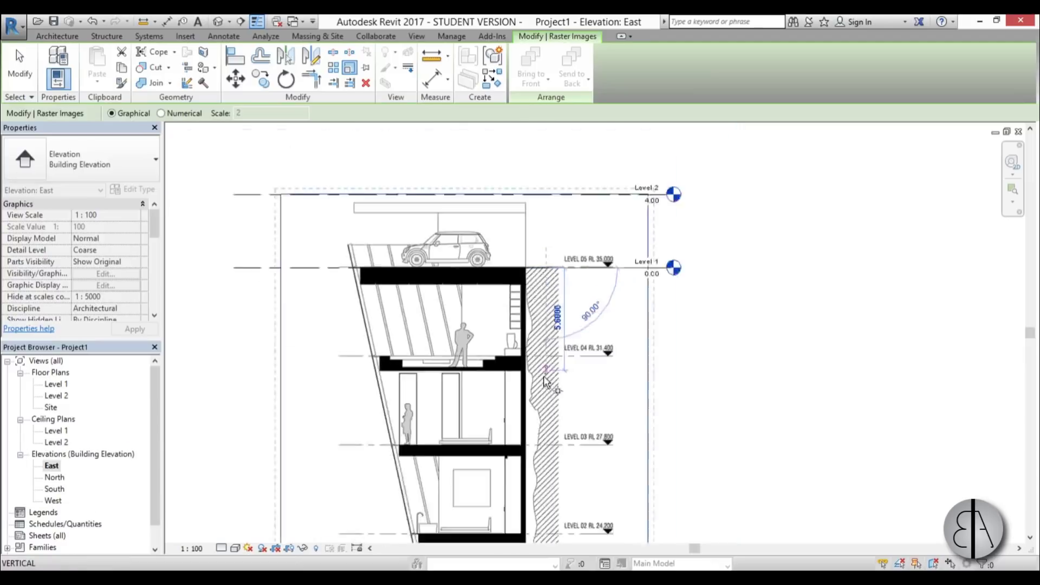
scroll(548, 394, up, 3)
scroll(542, 412, up, 2)
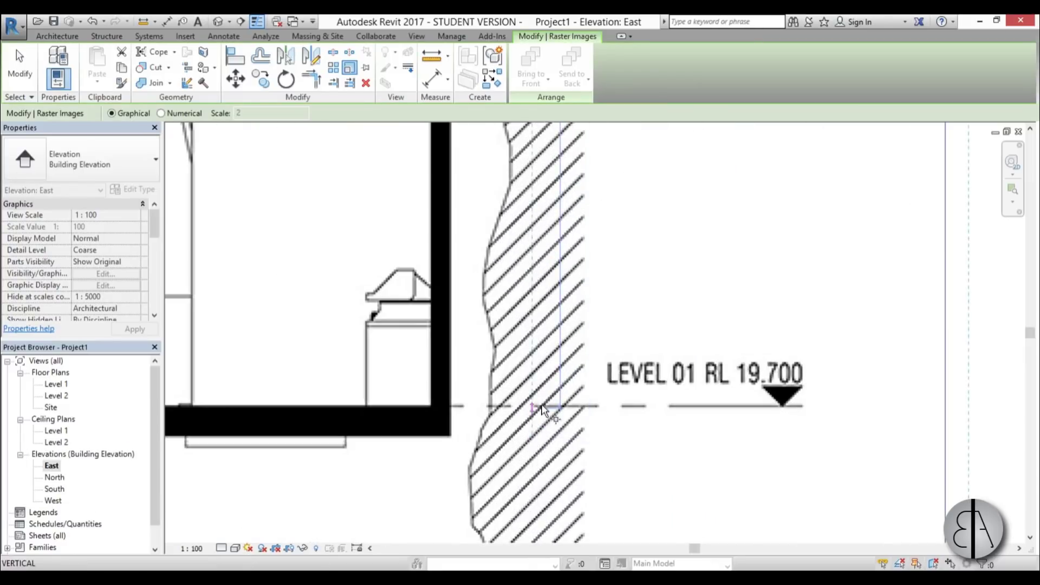
scroll(541, 410, up, 1)
click(541, 405)
scroll(543, 379, down, 5)
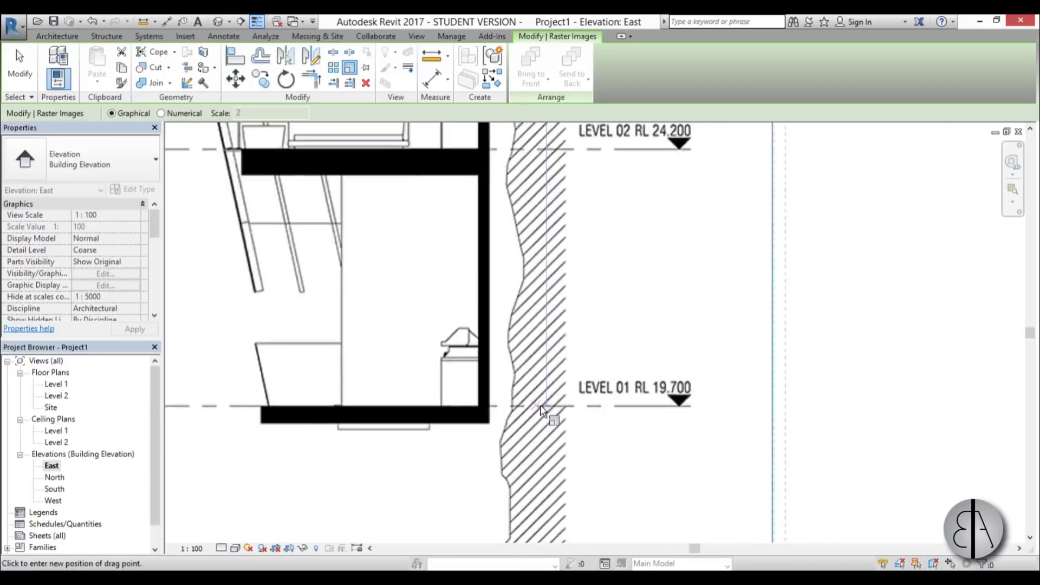
text(15.3)
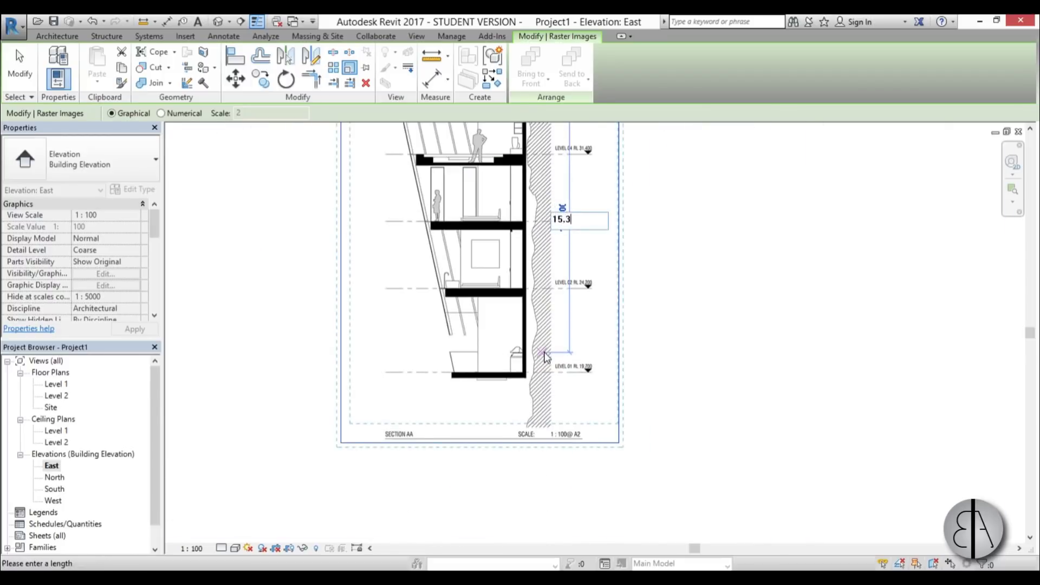
key(Return)
scroll(520, 270, down, 2)
scroll(520, 270, up, 5)
key(Escape)
scroll(520, 270, down, 4)
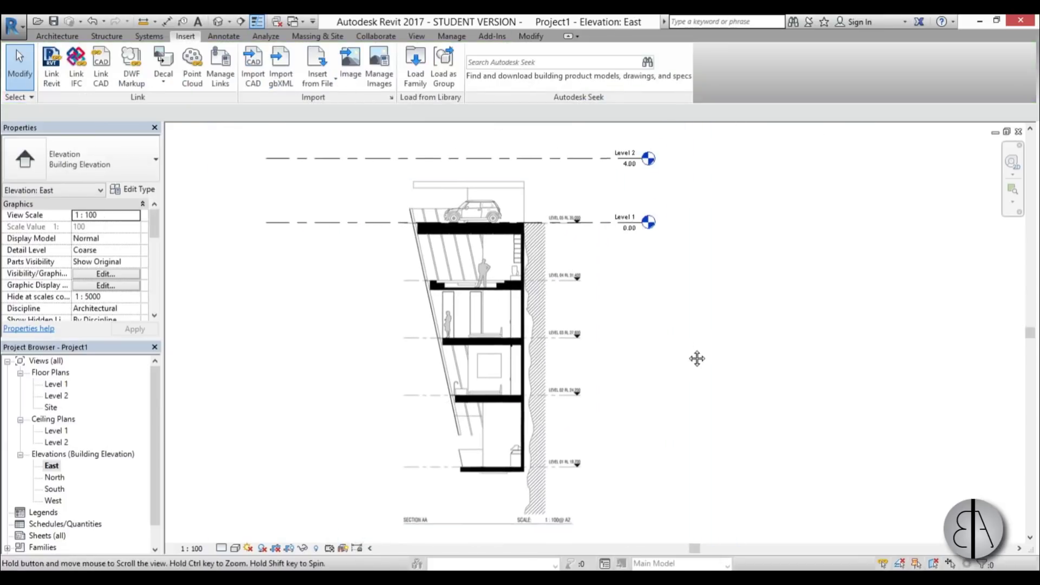
Move Level 2 down to the section's Level 04 line and set its distance below Level 1 to 3.6 m.
click(576, 179)
scroll(564, 170, up, 2)
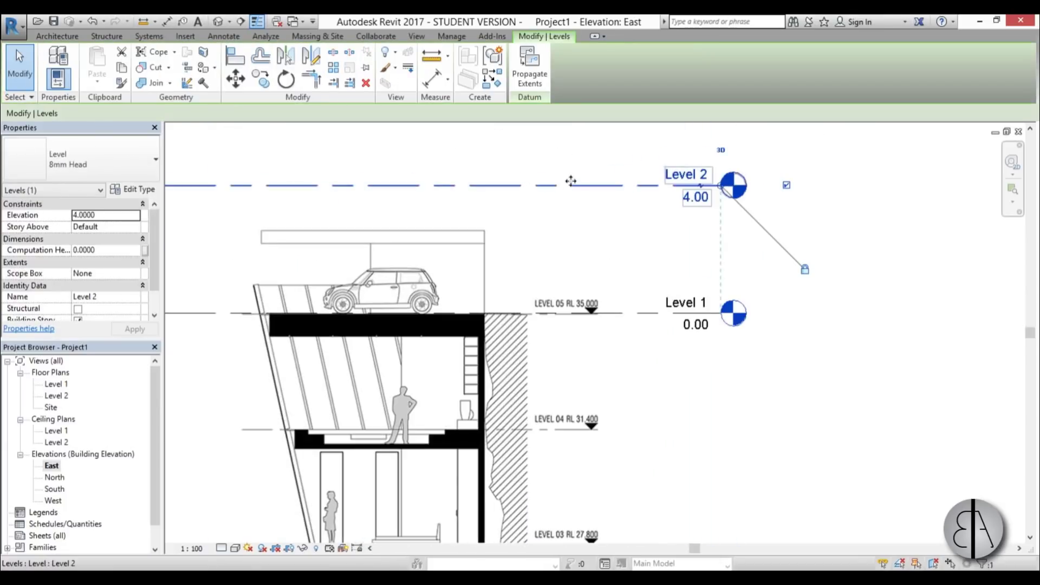
scroll(550, 130, down, 2)
key(Escape)
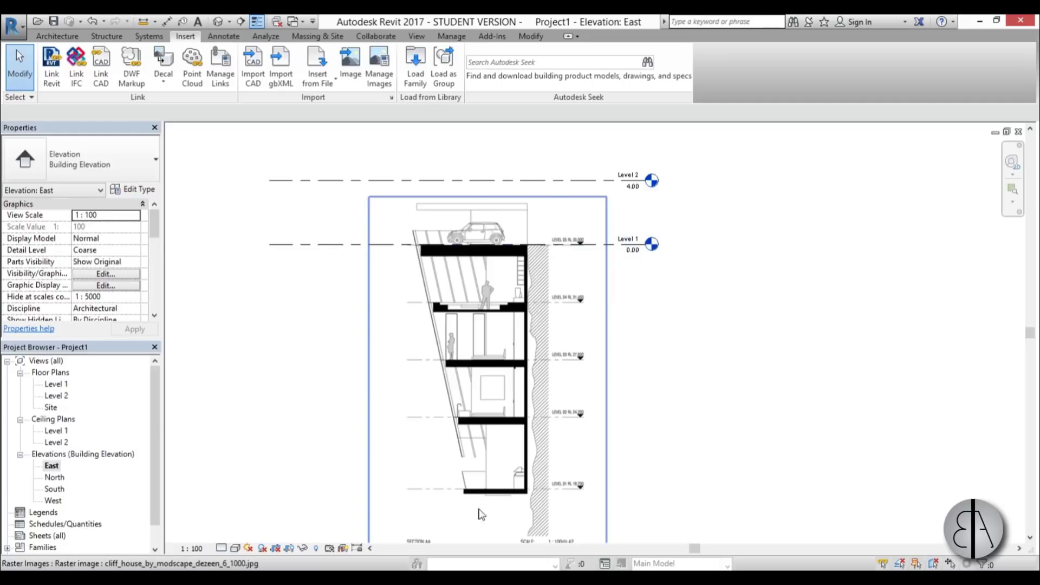
scroll(481, 497, up, 3)
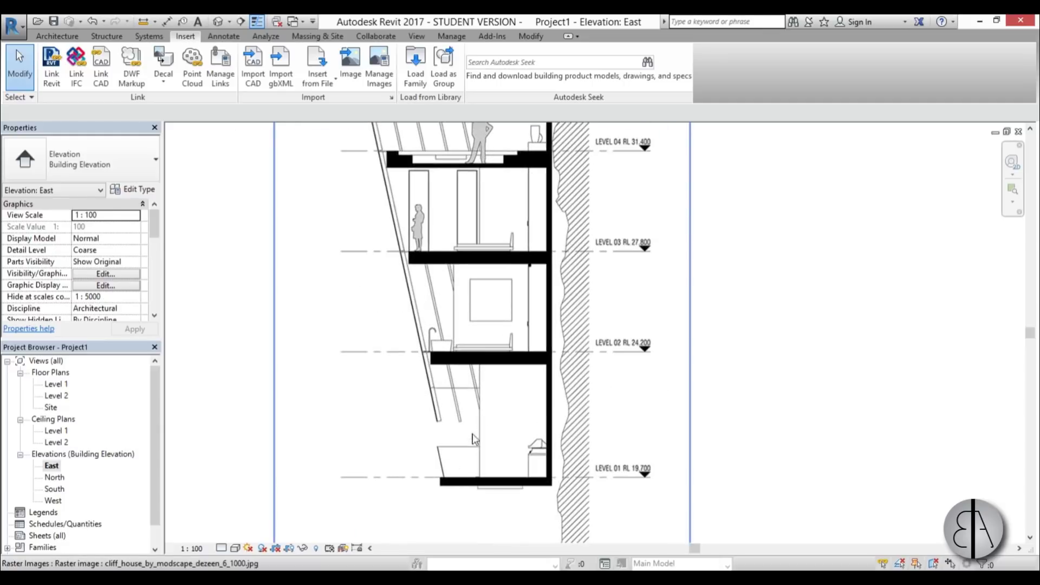
scroll(477, 418, down, 5)
scroll(589, 213, up, 2)
drag(588, 214, 411, 346)
click(301, 314)
text(3.6)
key(Return)
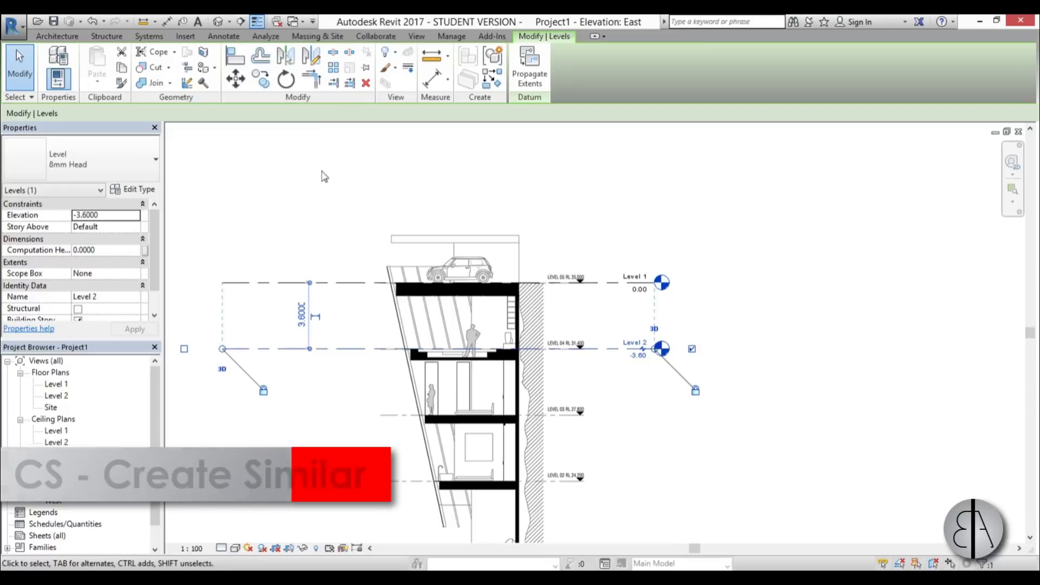
Pick new levels at a 3.6 m offset below Level 2 for the section's Level 03 and Level 02 lines, undoing the extra pick.
key(c)
key(s)
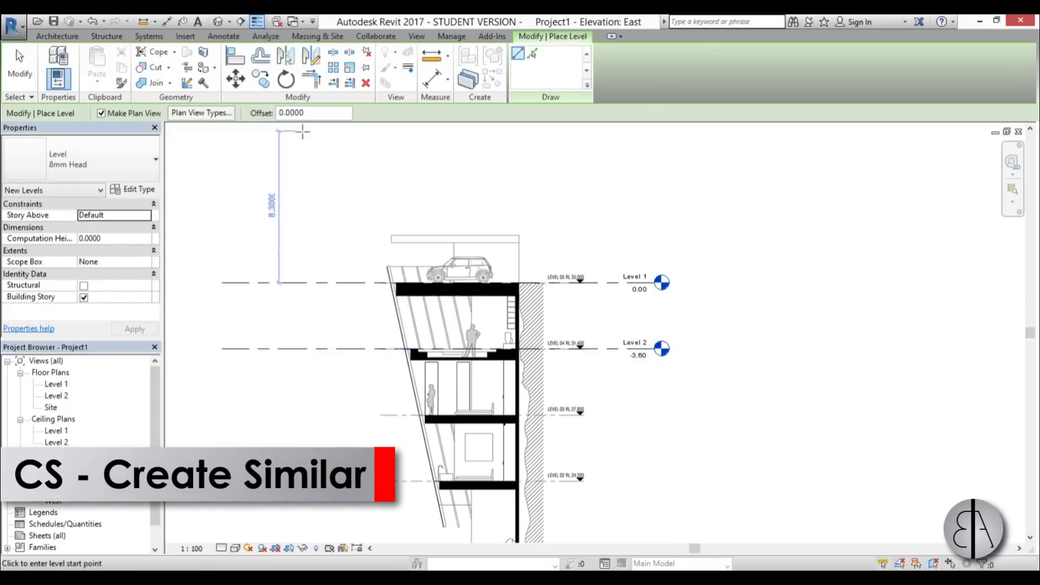
key(p)
key(l)
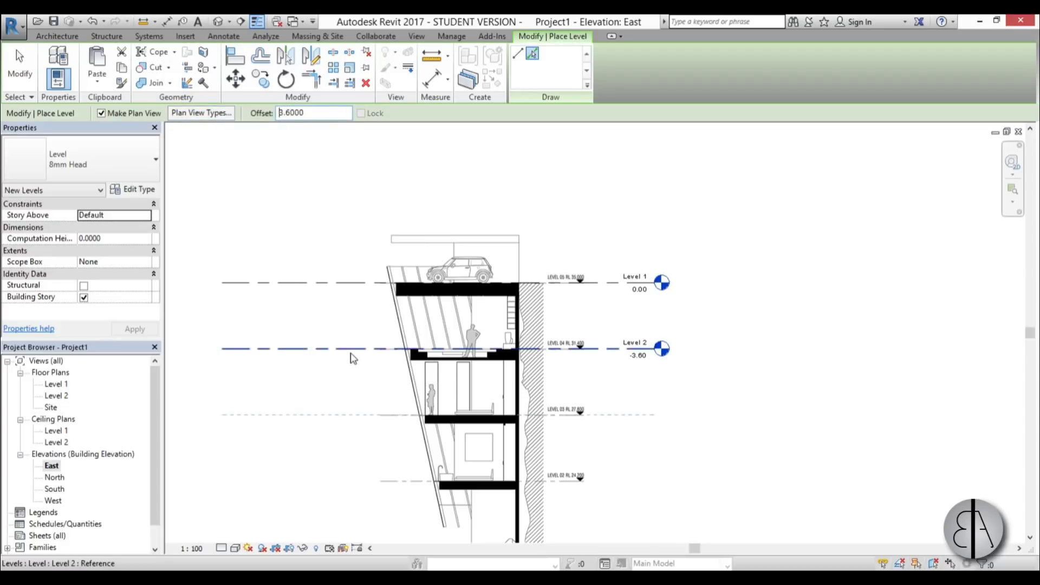
click(349, 413)
middle_drag(349, 412, 391, 254)
click(389, 310)
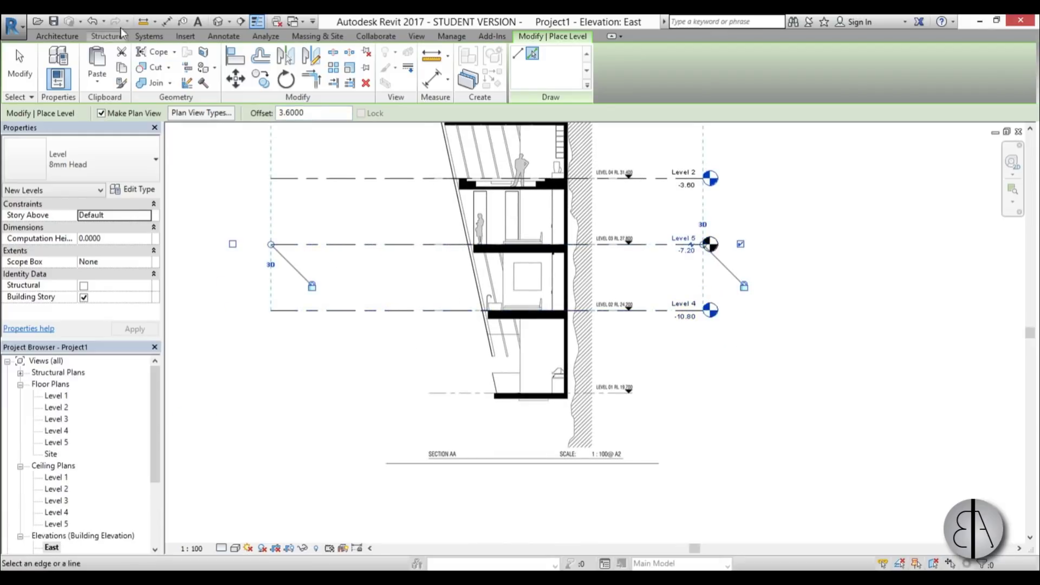
click(91, 22)
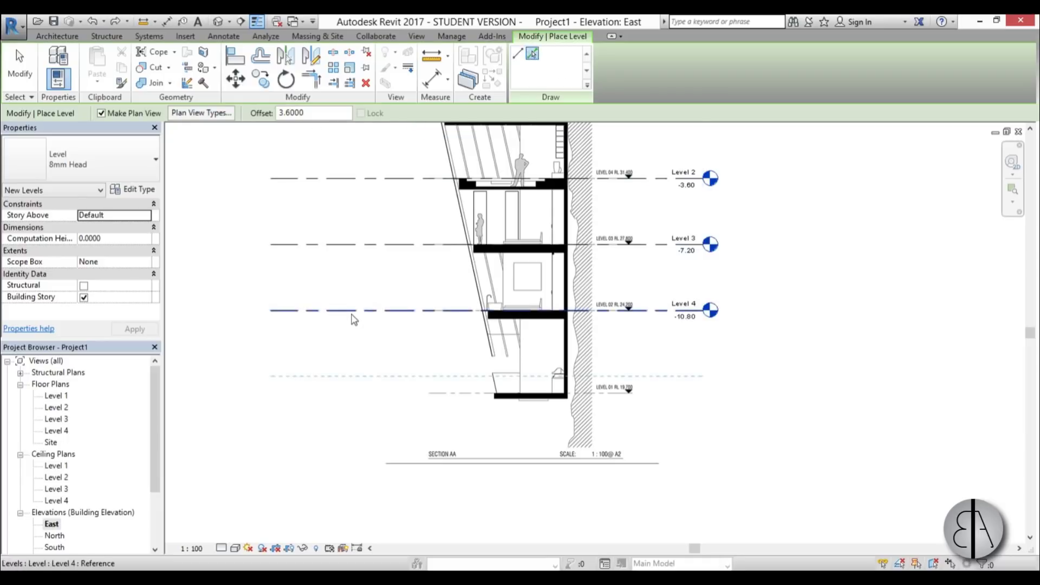
Add a lowest level at the section's Level 01 line and set its distance below Level 4 to 4.5 m.
click(433, 393)
key(Escape)
key(Escape)
scroll(535, 385, up, 3)
drag(533, 374, 530, 399)
click(216, 327)
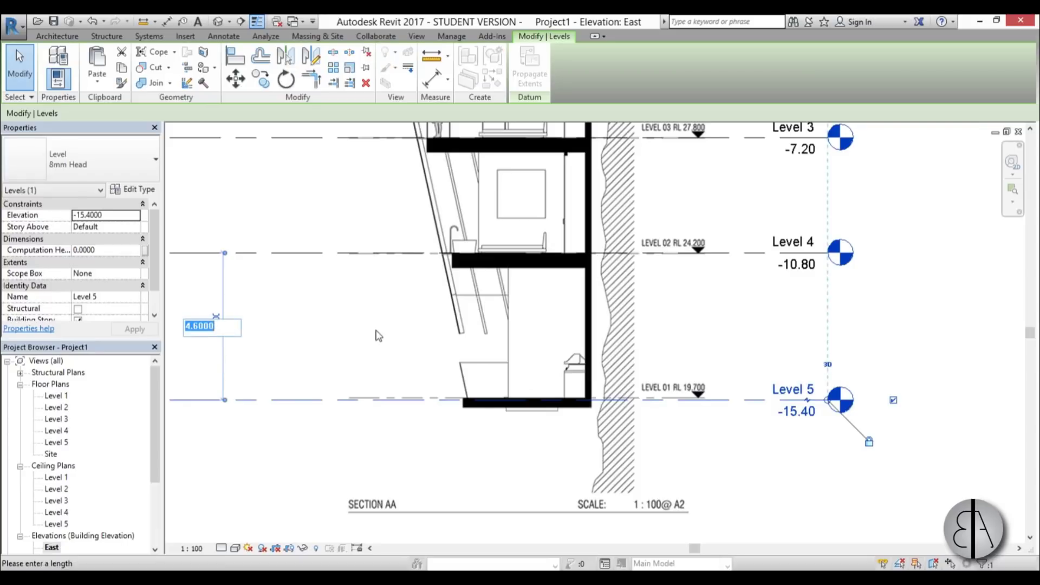
text(4.5)
key(Return)
key(Escape)
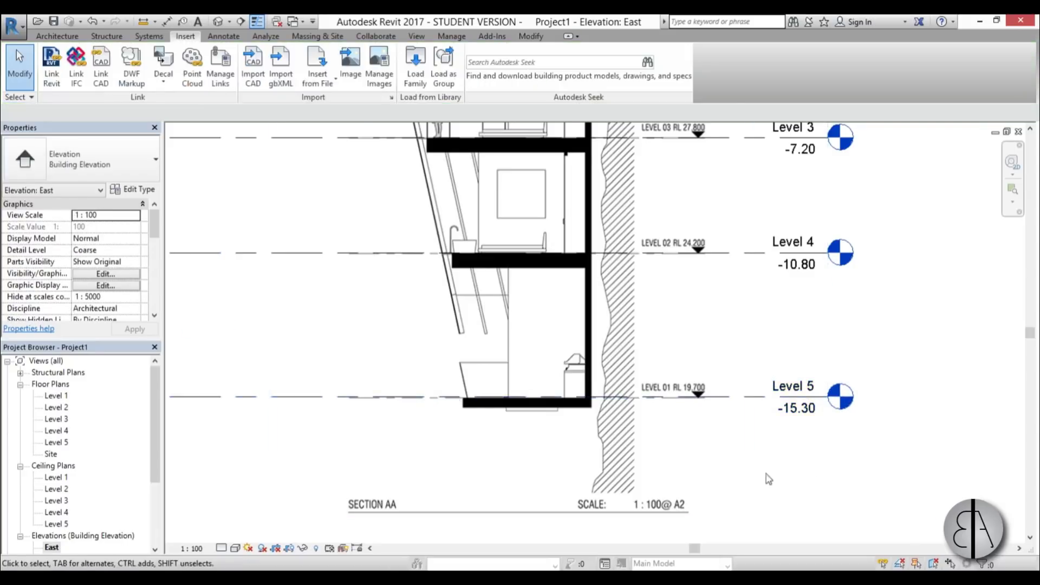
scroll(661, 420, up, 3)
scroll(661, 420, down, 5)
scroll(418, 293, up, 4)
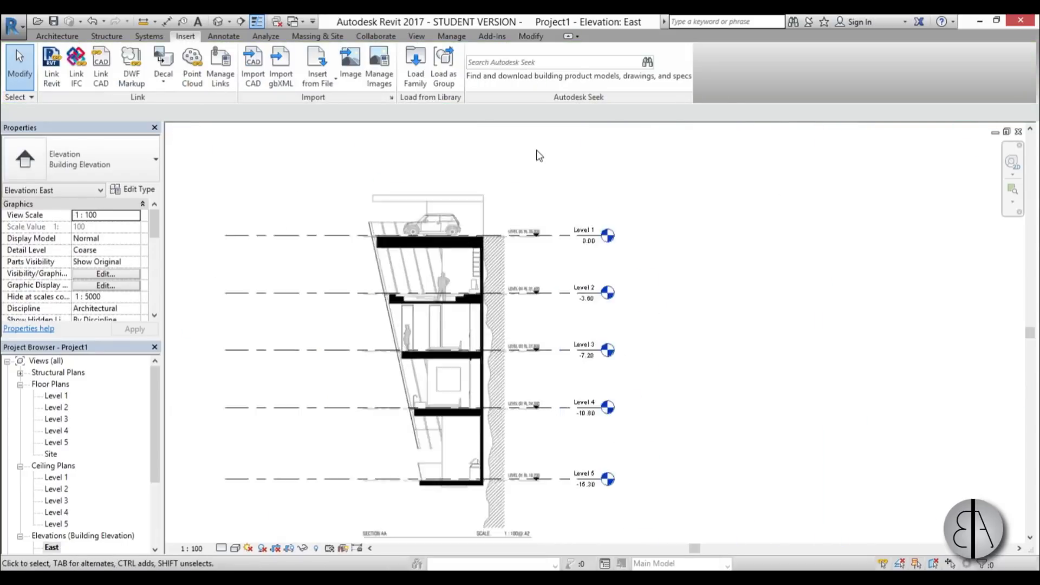
scroll(418, 293, down, 3)
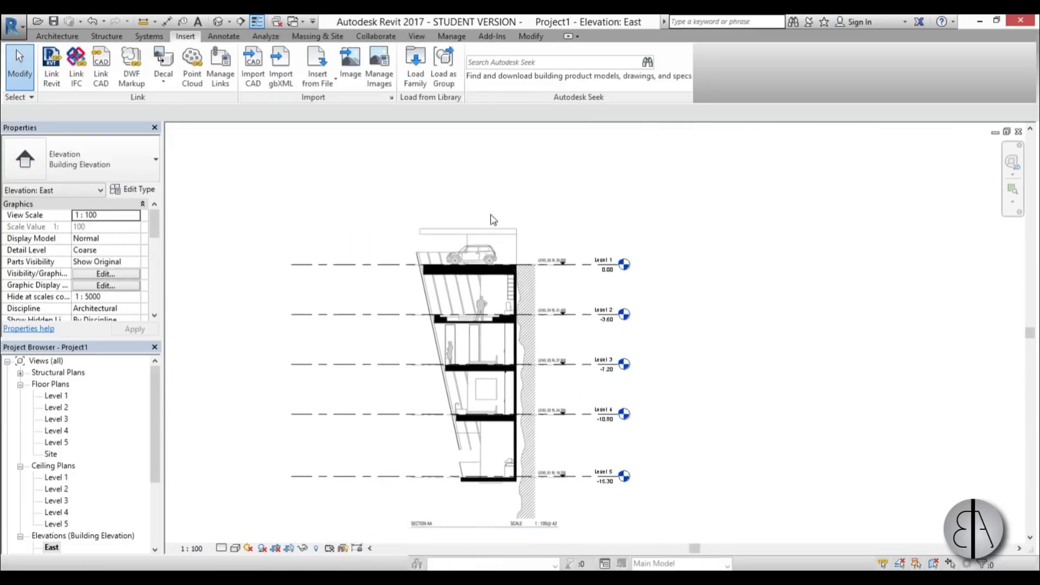
scroll(498, 242, up, 3)
scroll(533, 178, down, 2)
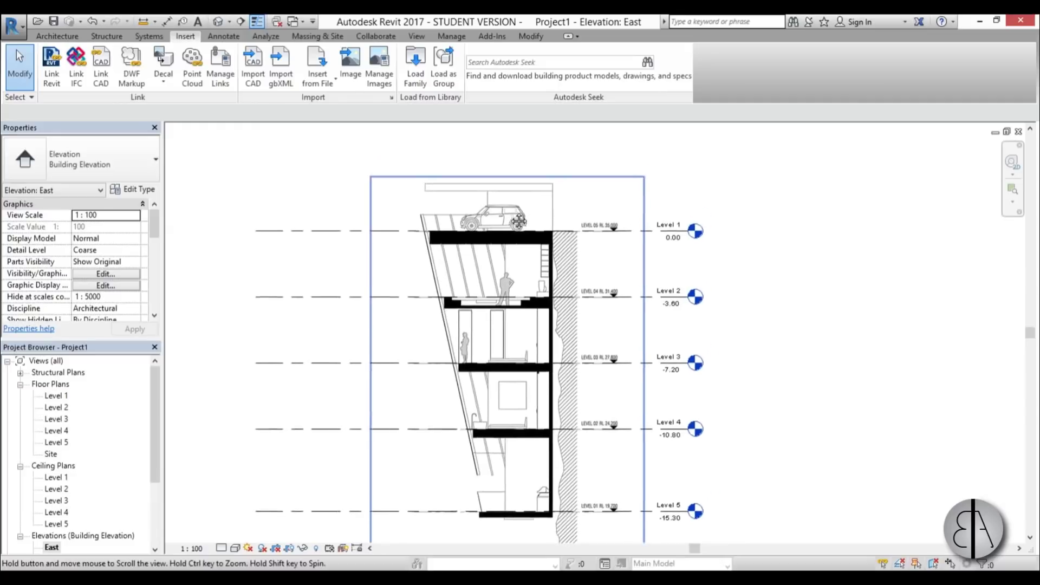
Draw a vertical grid line along the outer face of the cliff-side wall, from the lowest slab's corner to above the roof.
key(g)
key(r)
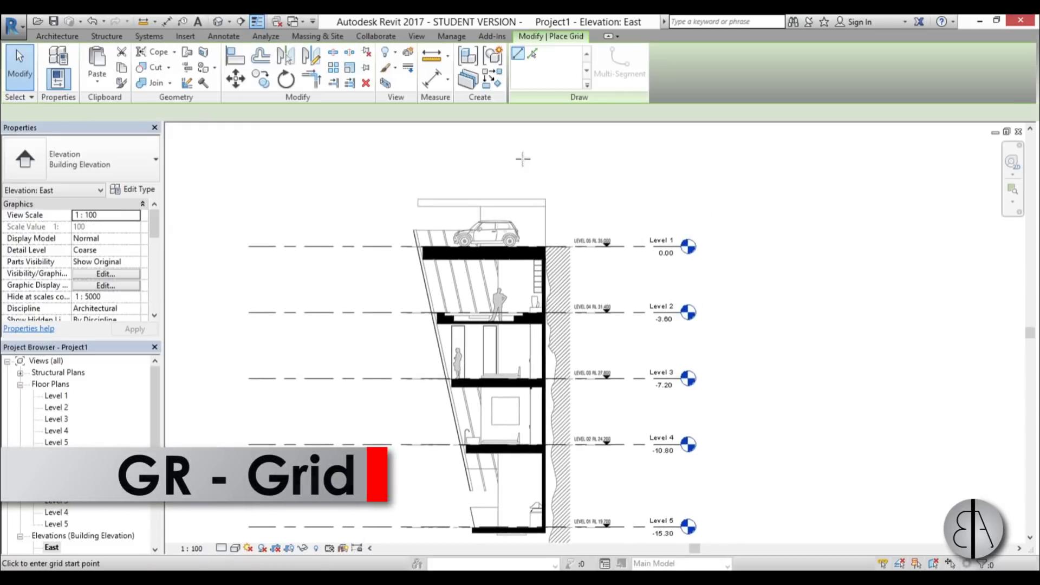
scroll(533, 239, up, 3)
scroll(533, 238, down, 4)
scroll(543, 503, up, 8)
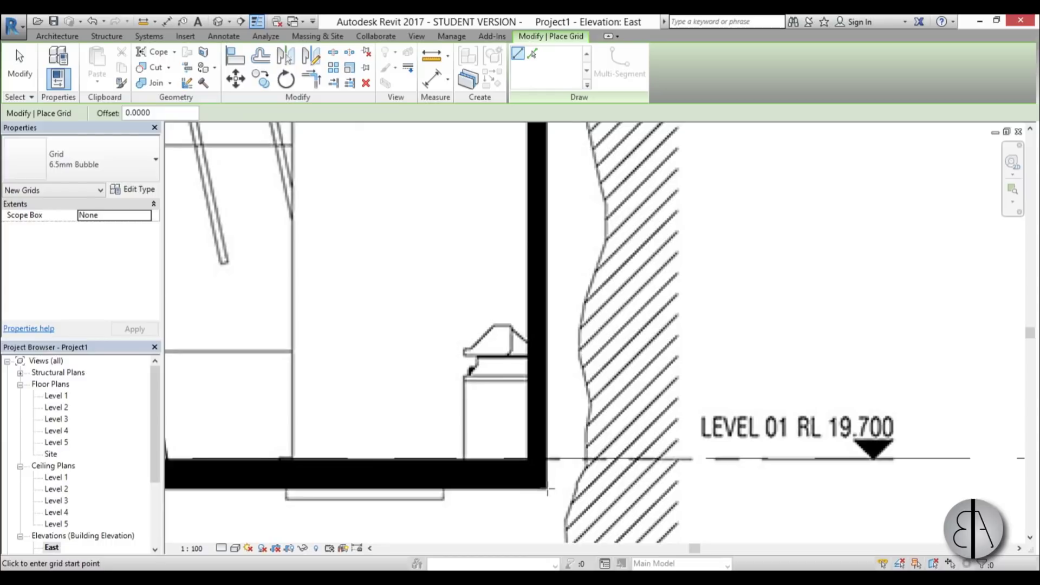
click(547, 489)
scroll(546, 489, down, 8)
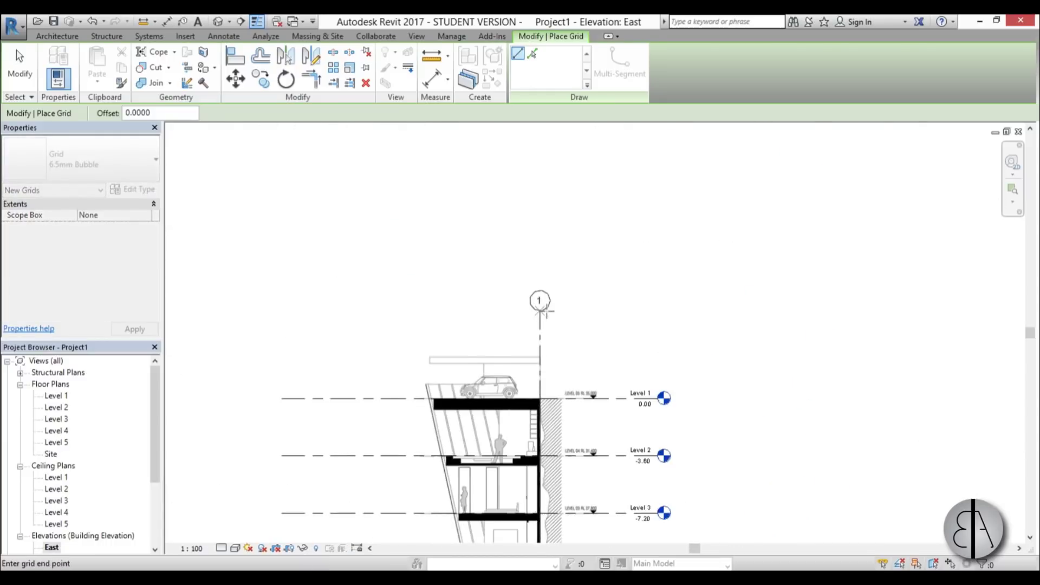
click(540, 310)
key(Escape)
key(Escape)
middle_drag(545, 347, 530, 211)
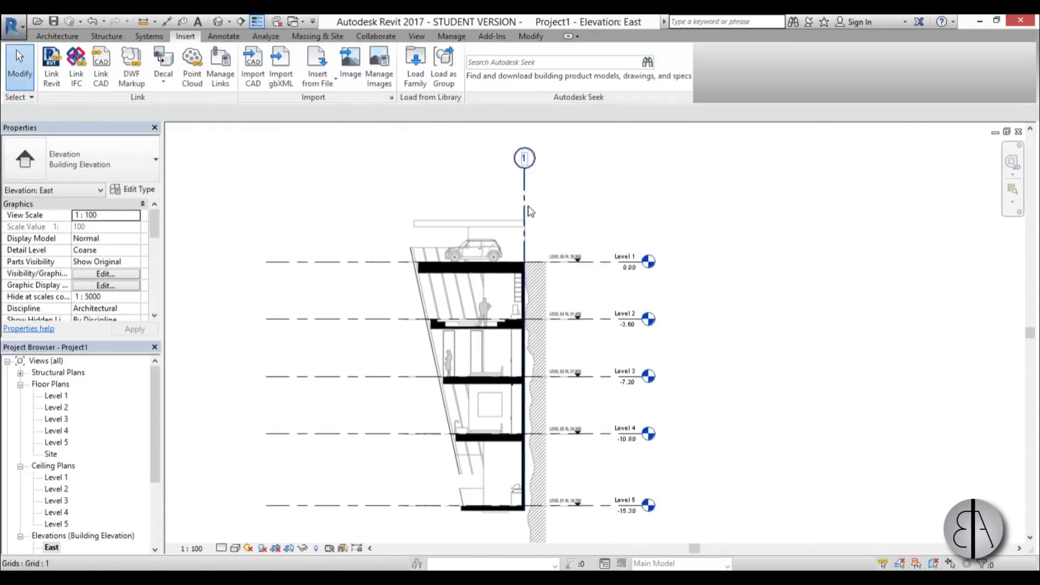
Extend the lower end of grid line 1 to just below the section drawing.
click(525, 211)
scroll(520, 212, down, 2)
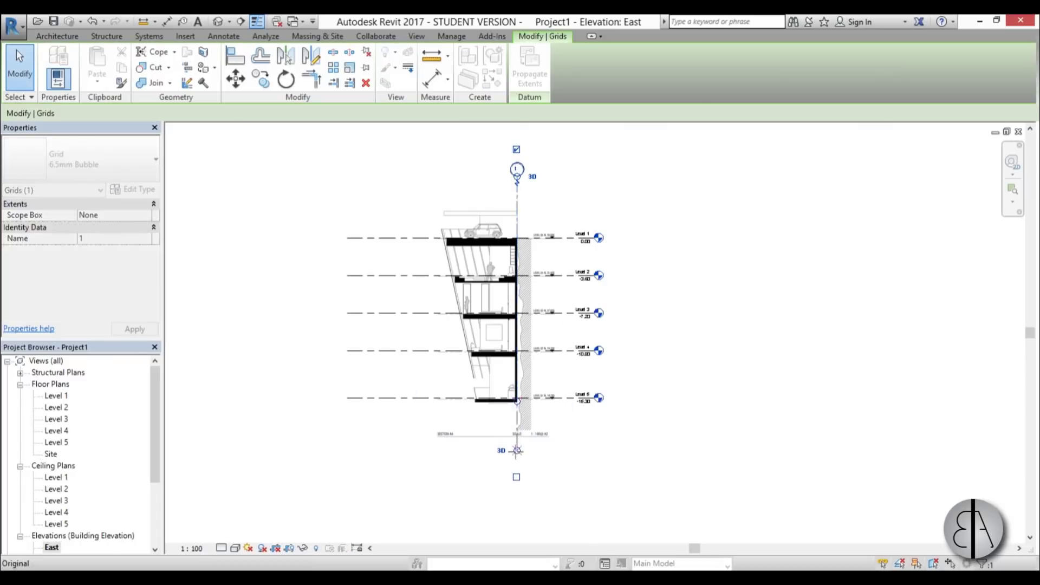
click(599, 457)
scroll(523, 203, up, 2)
click(511, 187)
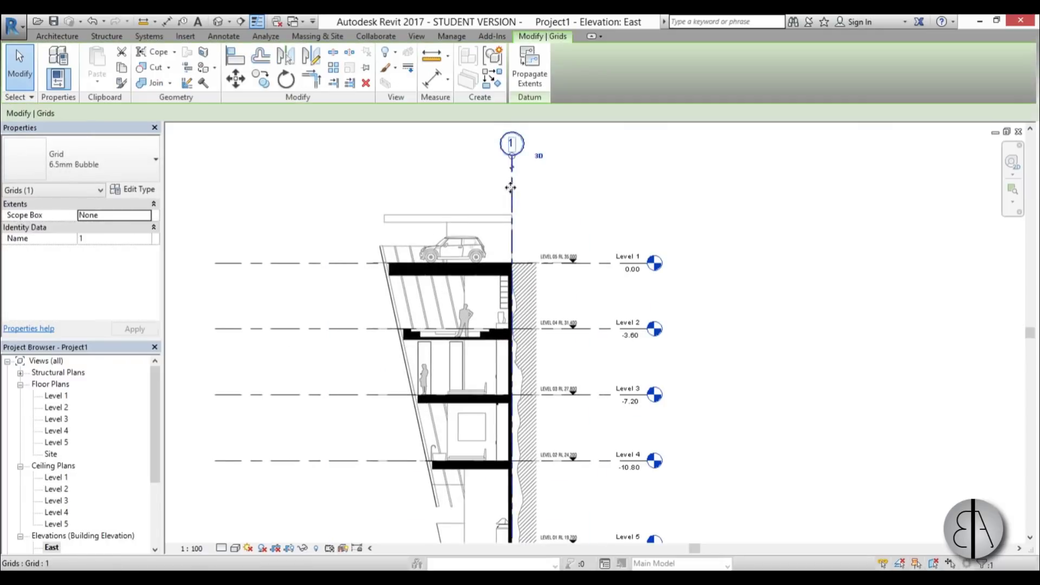
Draw a second vertical grid line up from the seaward end of the Level 1 slab, aligning its head with grid line 1.
key(g)
key(r)
middle_drag(396, 219, 428, 208)
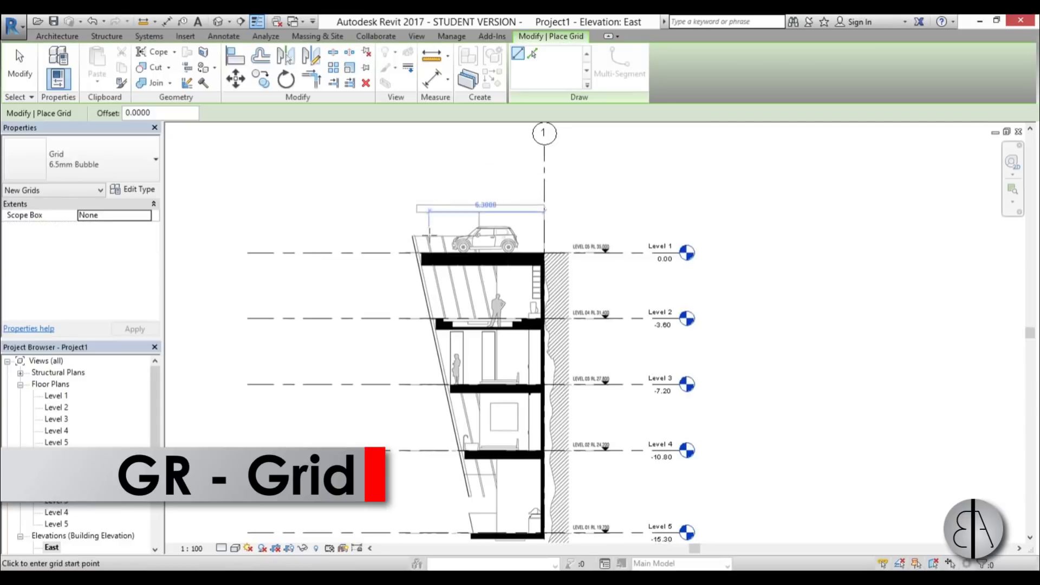
scroll(429, 234, up, 5)
click(411, 324)
scroll(412, 304, down, 4)
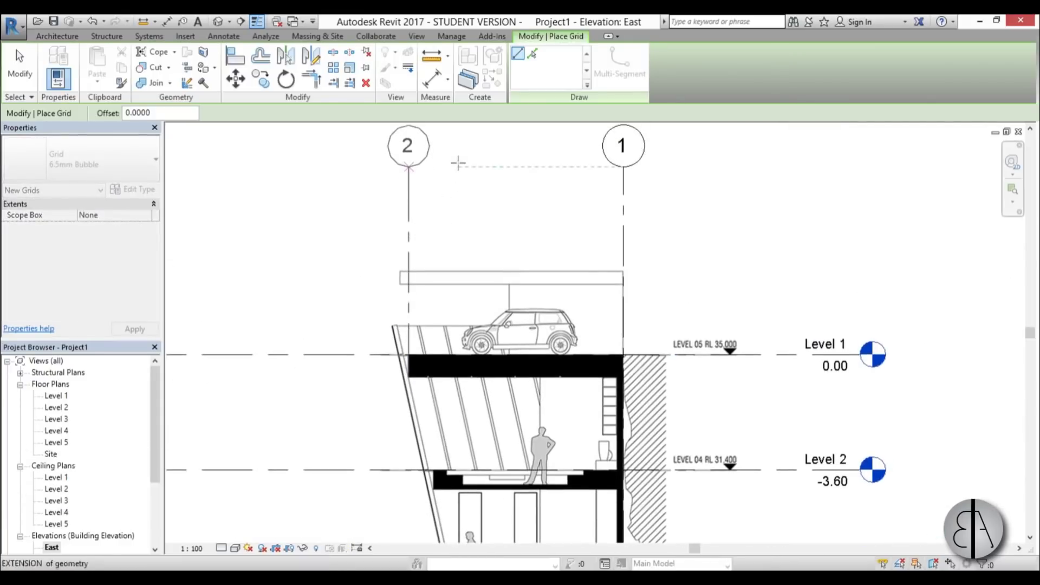
click(458, 162)
key(Escape)
key(Escape)
Extend the lower end of grid line 2 past Level 5 to the section's title line.
scroll(458, 165, down, 3)
scroll(436, 249, up, 3)
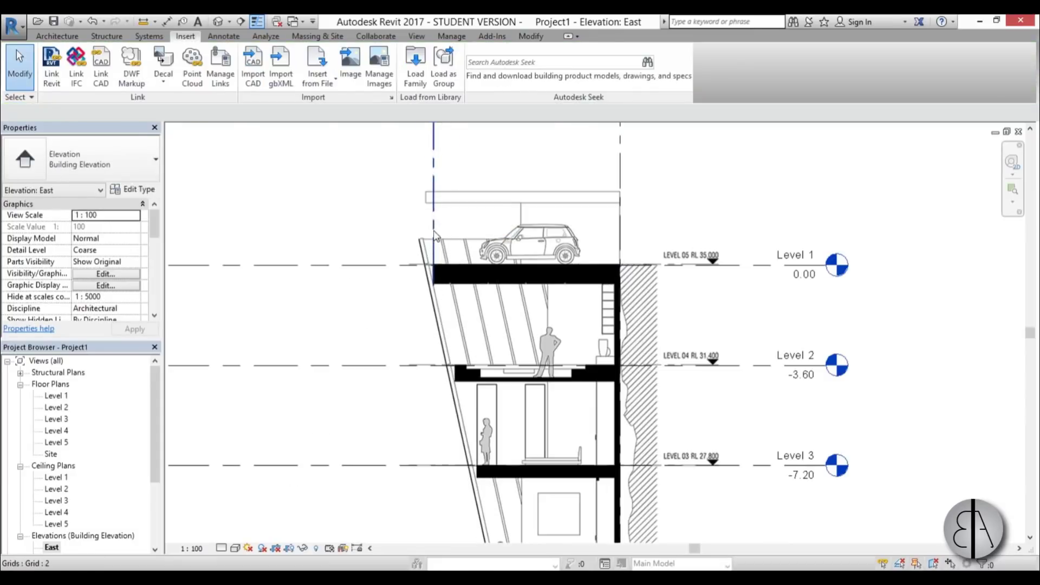
click(442, 251)
scroll(442, 251, down, 2)
drag(436, 316, 450, 514)
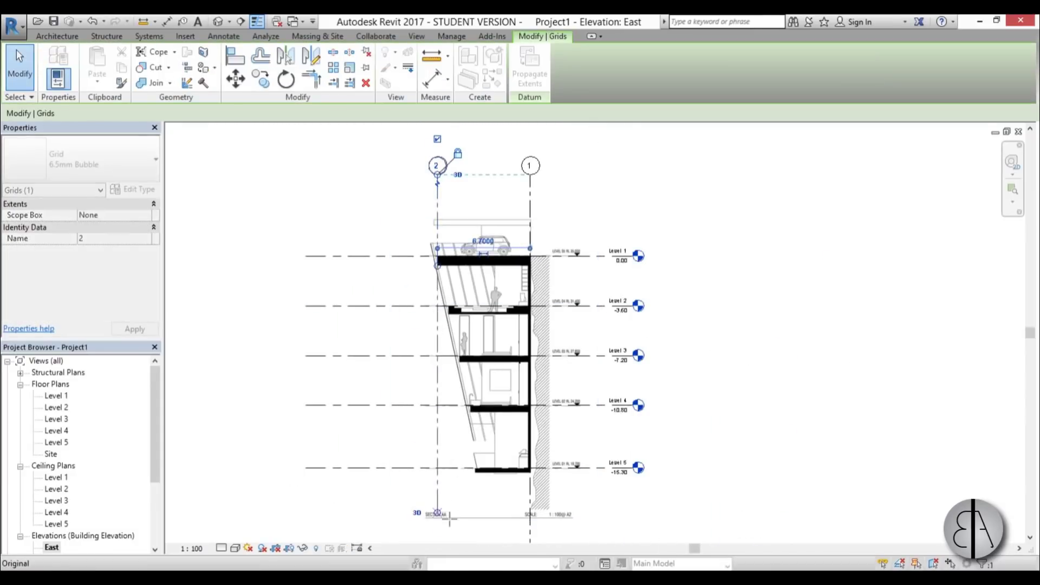
key(Escape)
scroll(454, 204, up, 5)
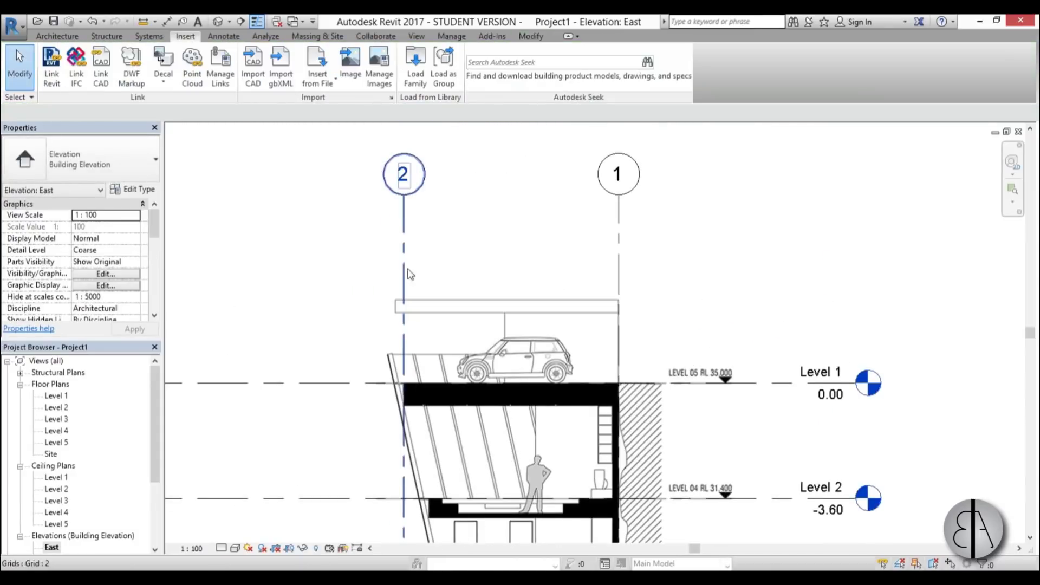
middle_drag(433, 265, 439, 241)
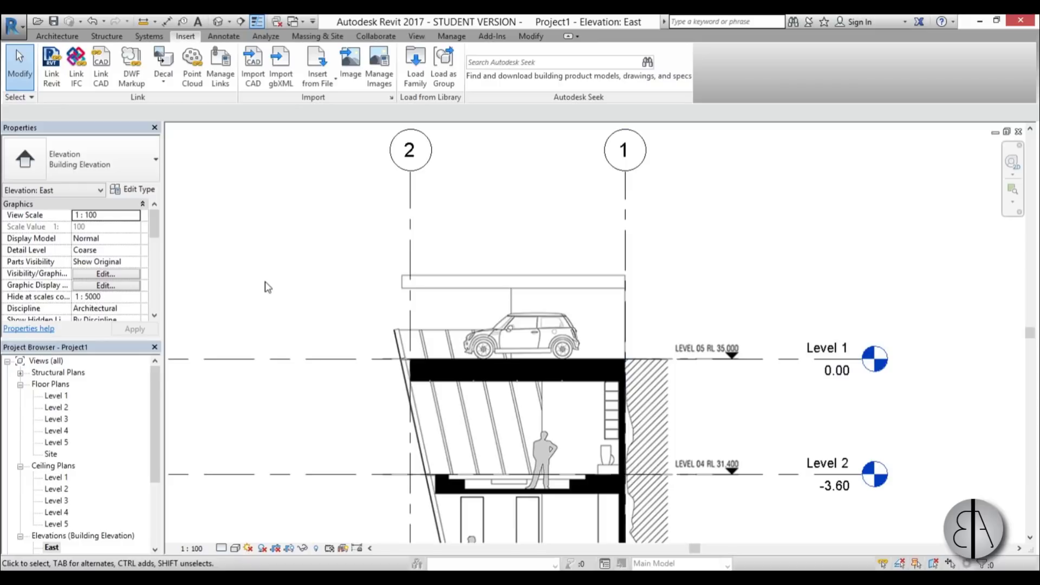
Open the Level 1 floor plan, import the image cliff_house_by_modscape_dezeen_a_1000-1.jpg and place it over the grid lines.
double_click(54, 395)
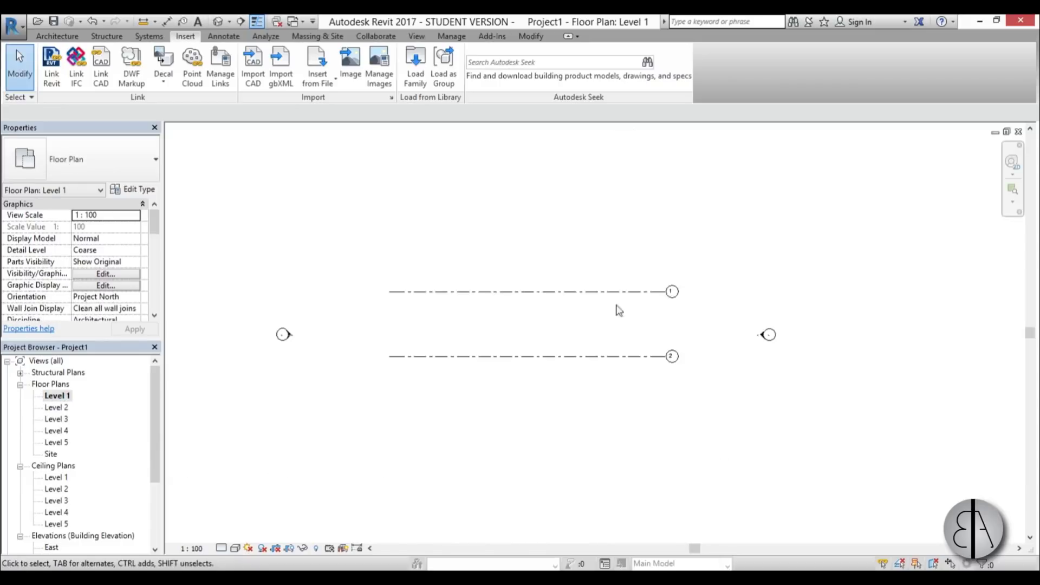
middle_drag(558, 325, 553, 323)
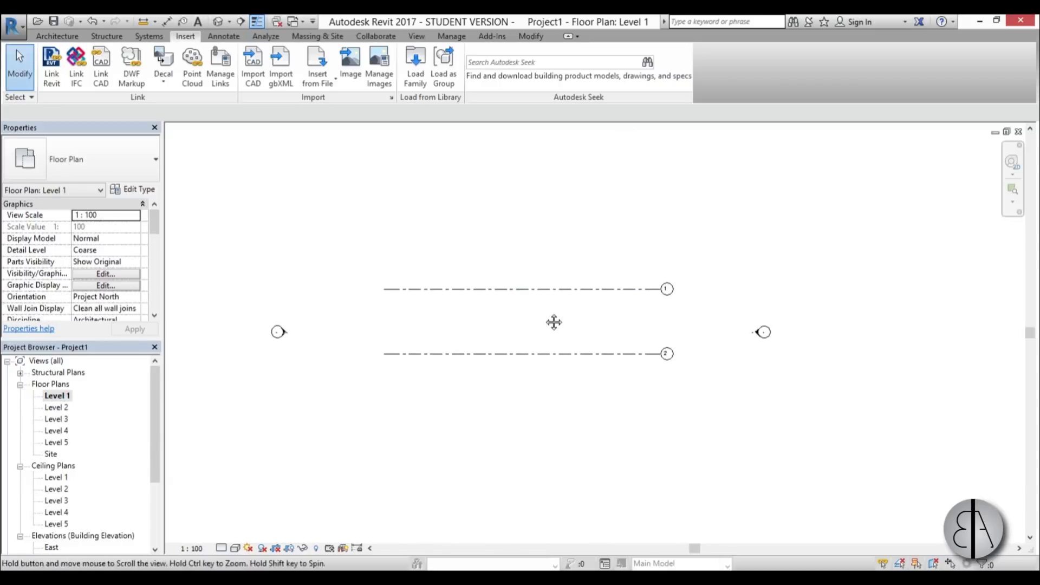
click(350, 70)
double_click(476, 146)
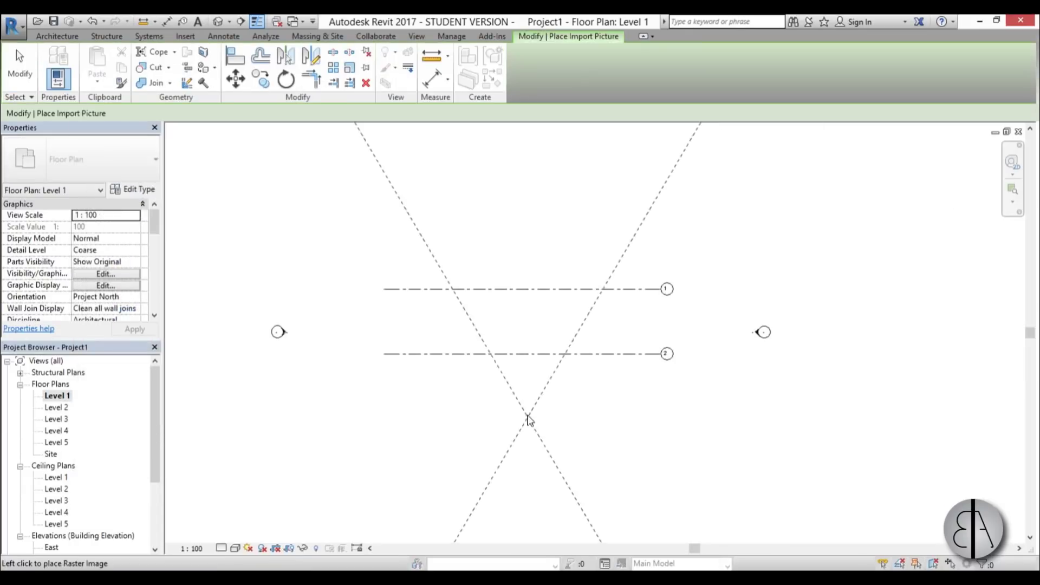
click(479, 322)
scroll(476, 323, down, 3)
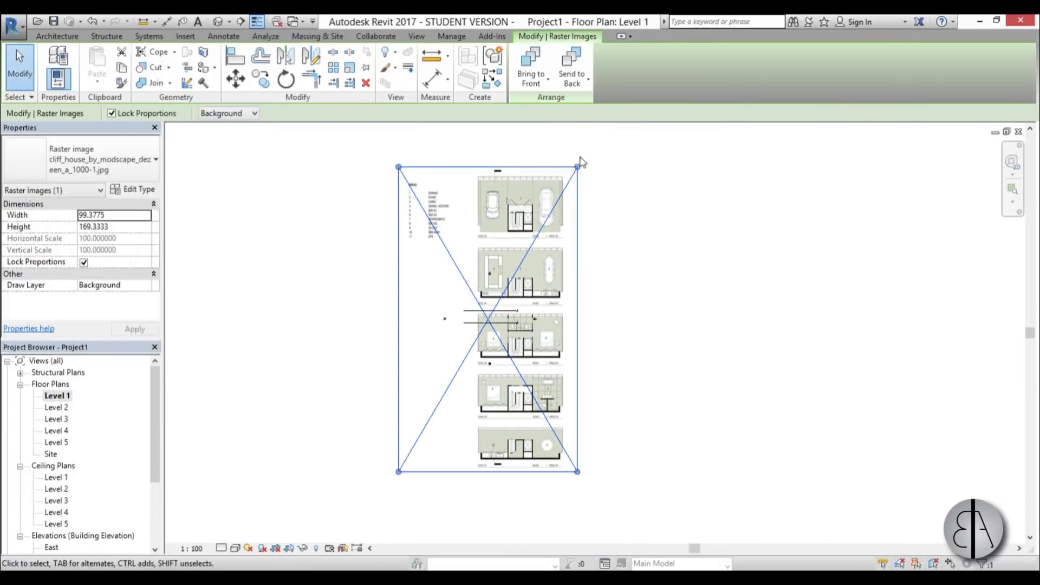
Shrink the floor plans image to about 16.75 m wide and move it so the garage plan lies between grid lines 1 and 2.
drag(578, 167, 488, 325)
scroll(490, 323, up, 5)
middle_drag(506, 421, 431, 395)
drag(449, 311, 420, 419)
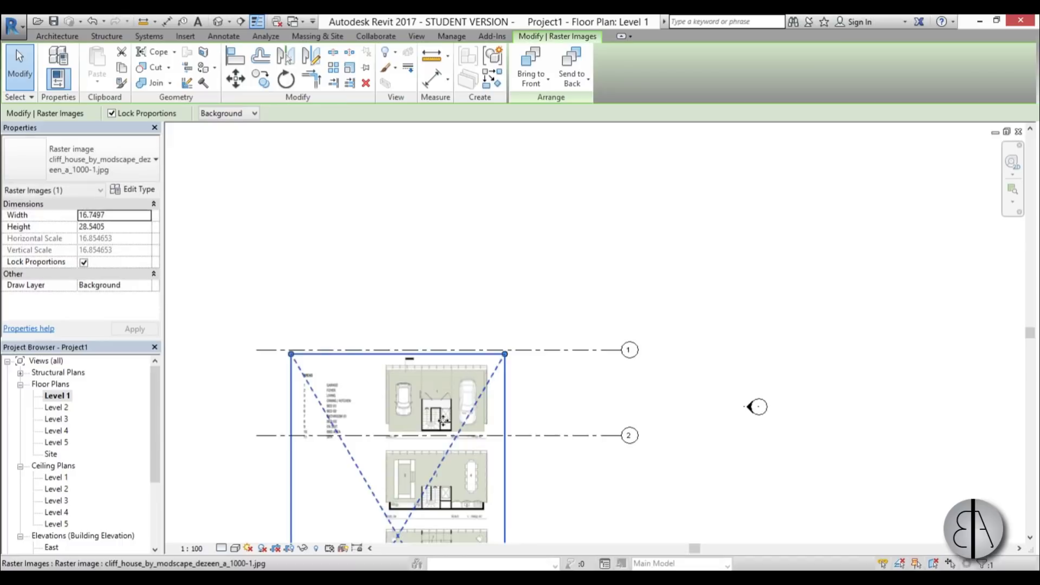
scroll(421, 392, up, 2)
scroll(421, 393, up, 1)
scroll(406, 255, down, 4)
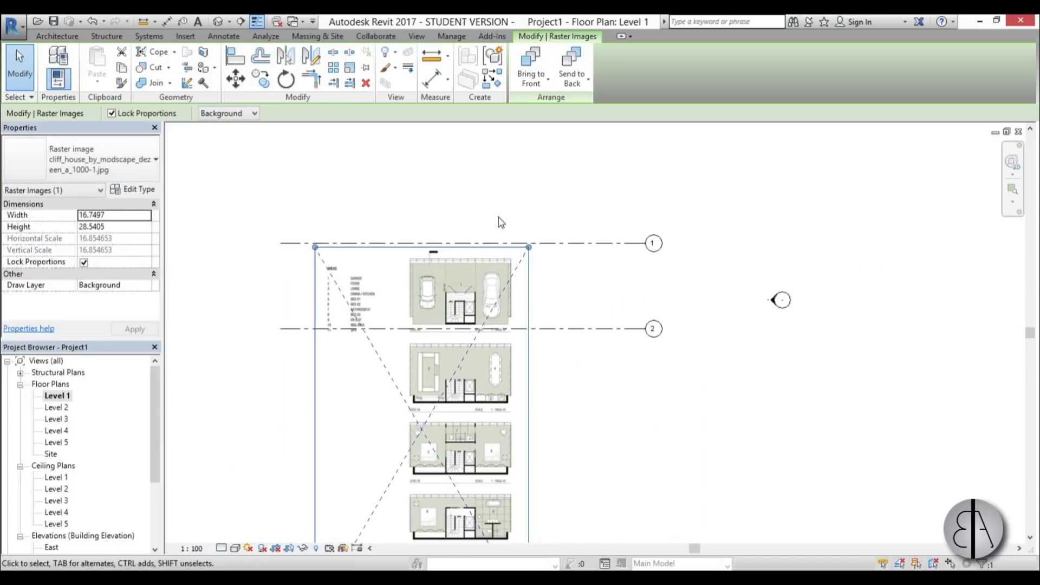
Rotate the floor plans image by 180 degrees.
scroll(456, 180, down, 1)
key(r)
key(o)
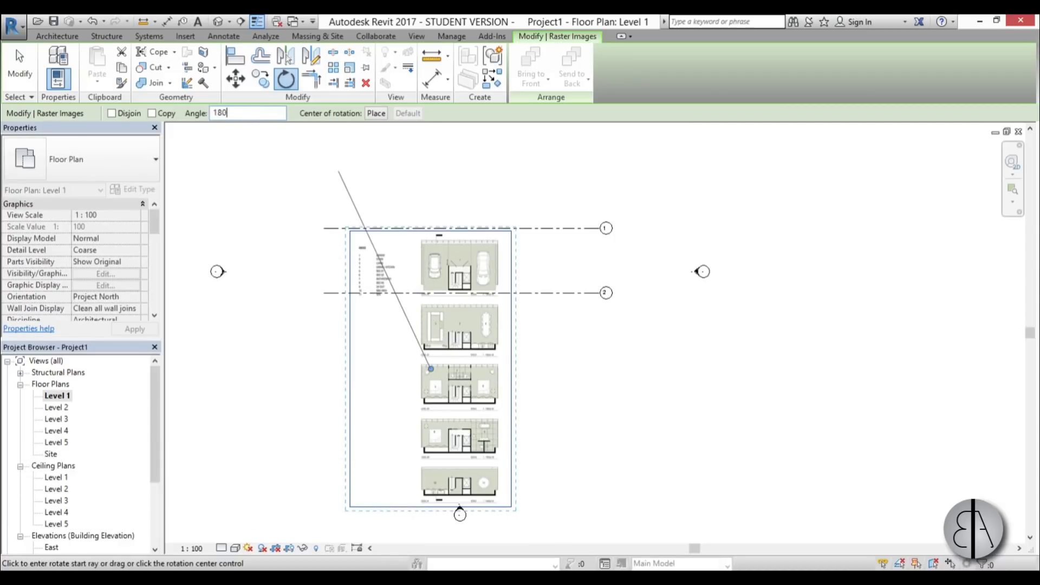
text(180)
key(Return)
Move the rotated image up so its Level 05 garage plan lies between grid lines 1 and 2.
scroll(314, 500, down, 2)
drag(381, 454, 487, 142)
scroll(406, 337, up, 5)
middle_drag(374, 229, 380, 297)
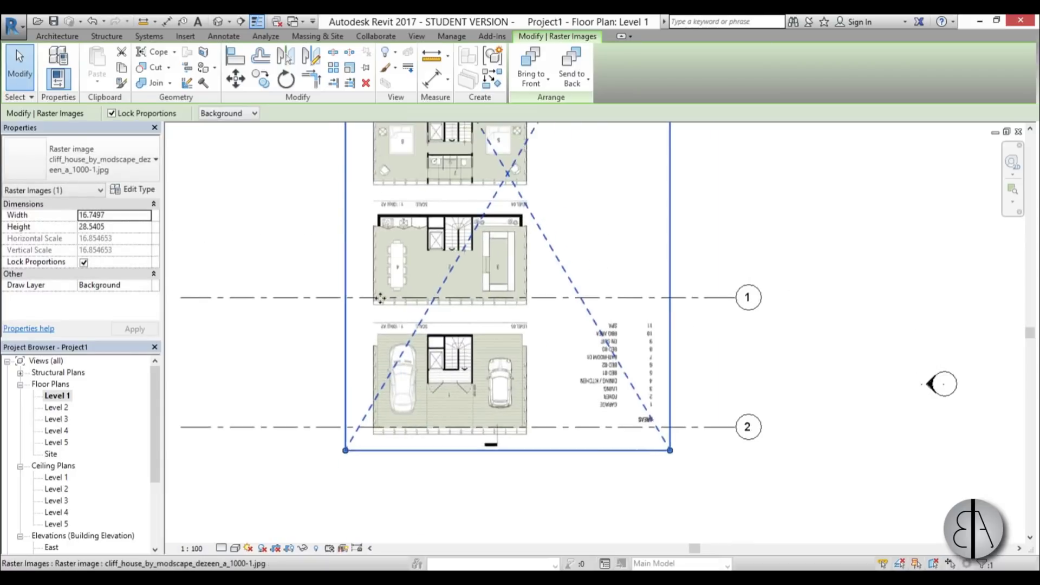
scroll(380, 297, up, 2)
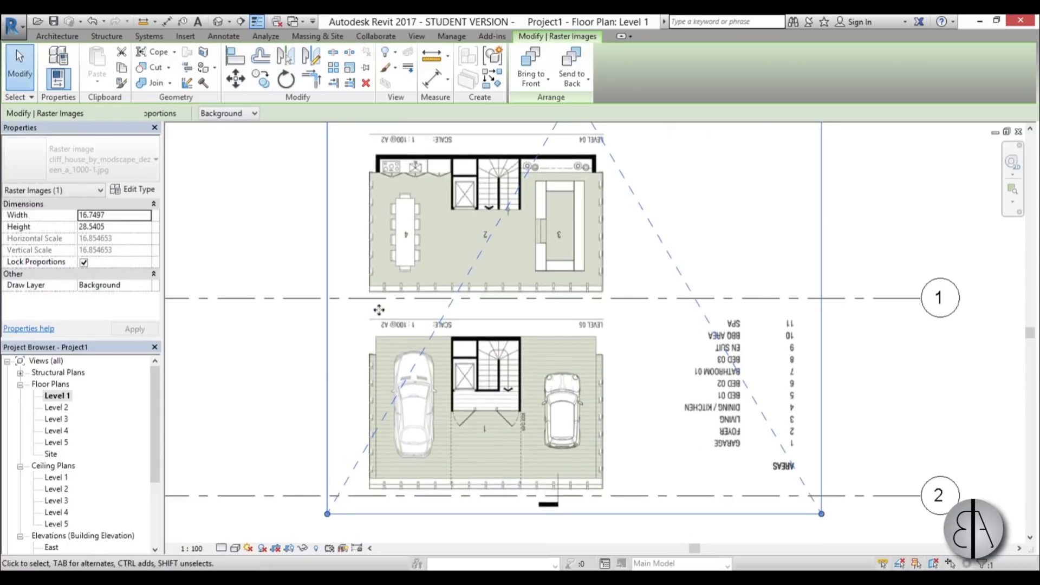
Nudge the floor plans image up until the back edge of the Level 05 garage plan meets grid line 1.
key(Up)
key(Up)
key(Up)
key(Up)
key(Up)
key(Up)
key(Up)
key(Up)
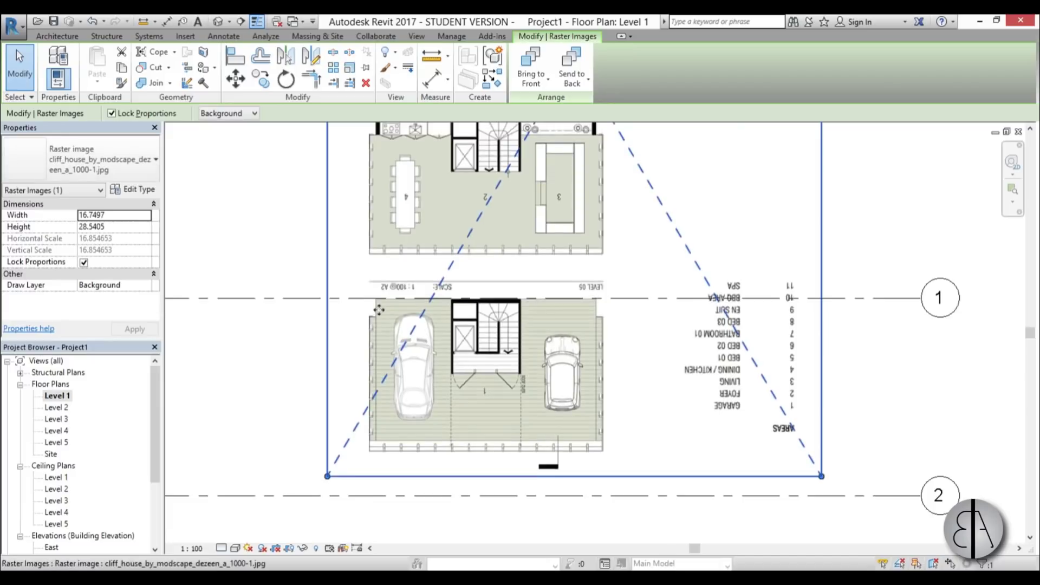
scroll(514, 313, up, 5)
key(Up)
key(Up)
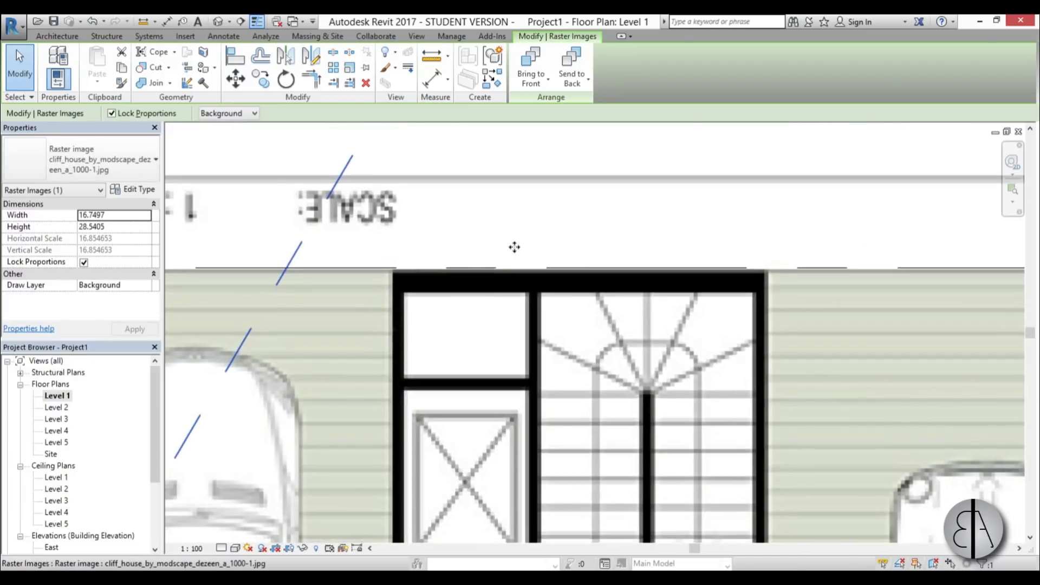
scroll(514, 246, down, 5)
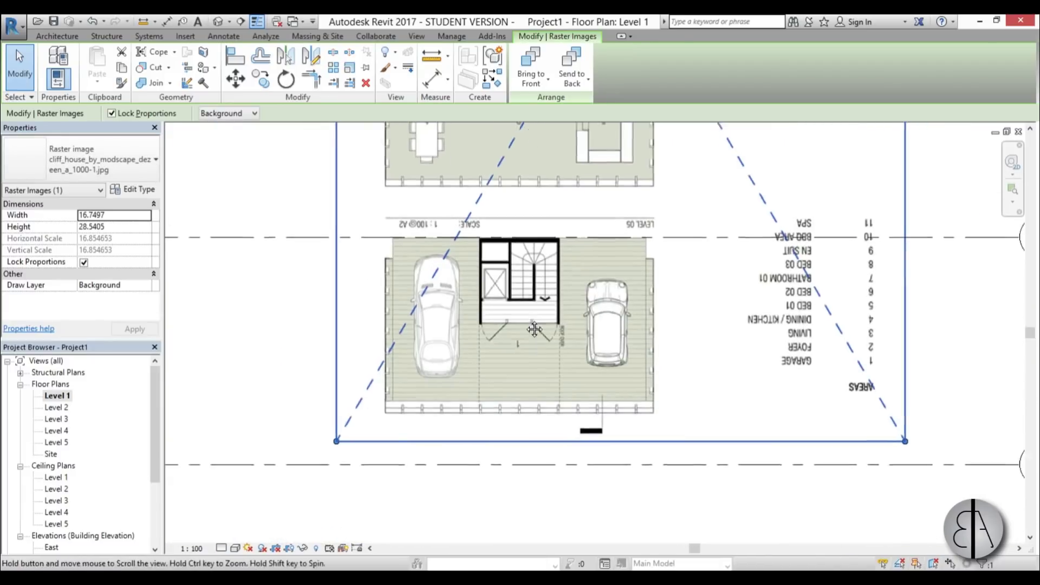
key(Escape)
Scale the floor plans image from grid line 1 so the garage floor's front edge meets grid line 2, about 23.38 m wide overall.
click(485, 328)
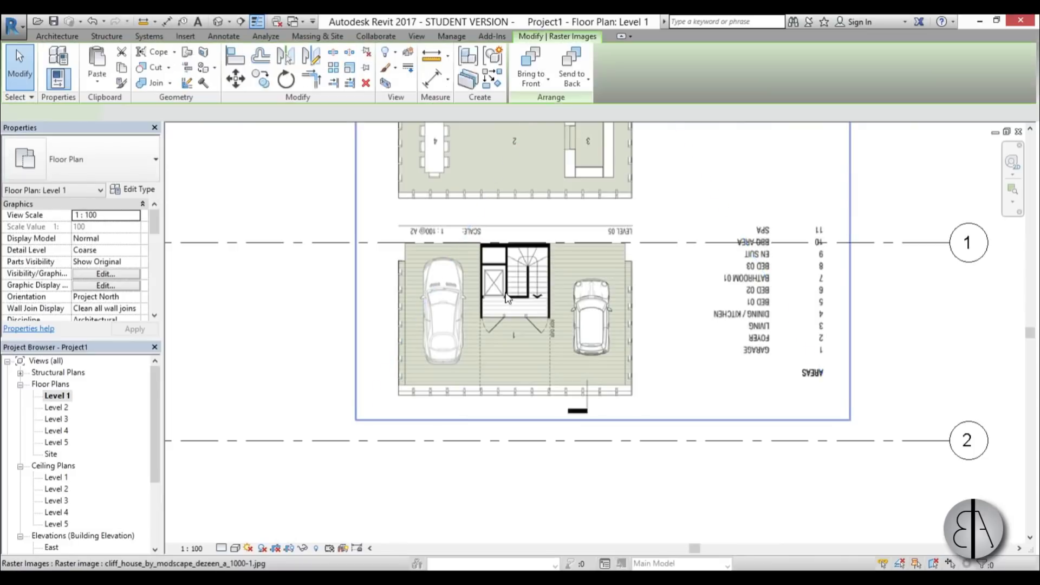
key(r)
key(e)
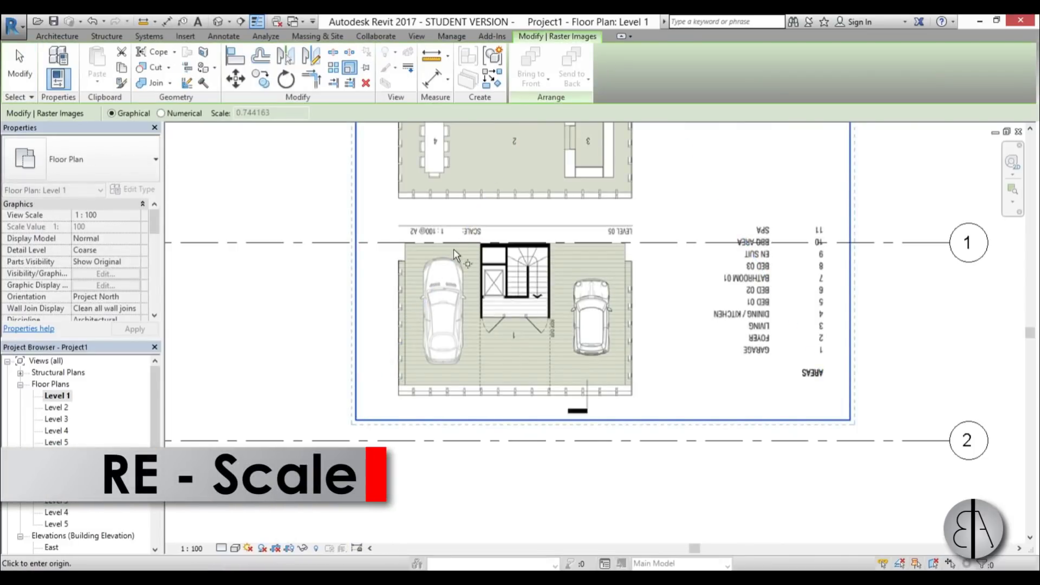
scroll(443, 249, up, 4)
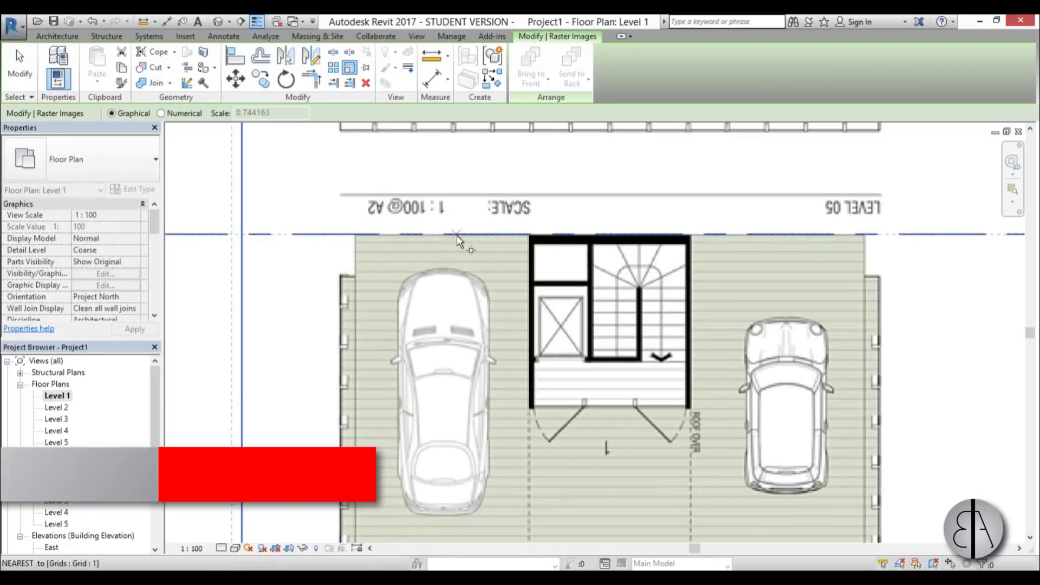
click(456, 235)
scroll(457, 325, down, 4)
scroll(461, 427, up, 5)
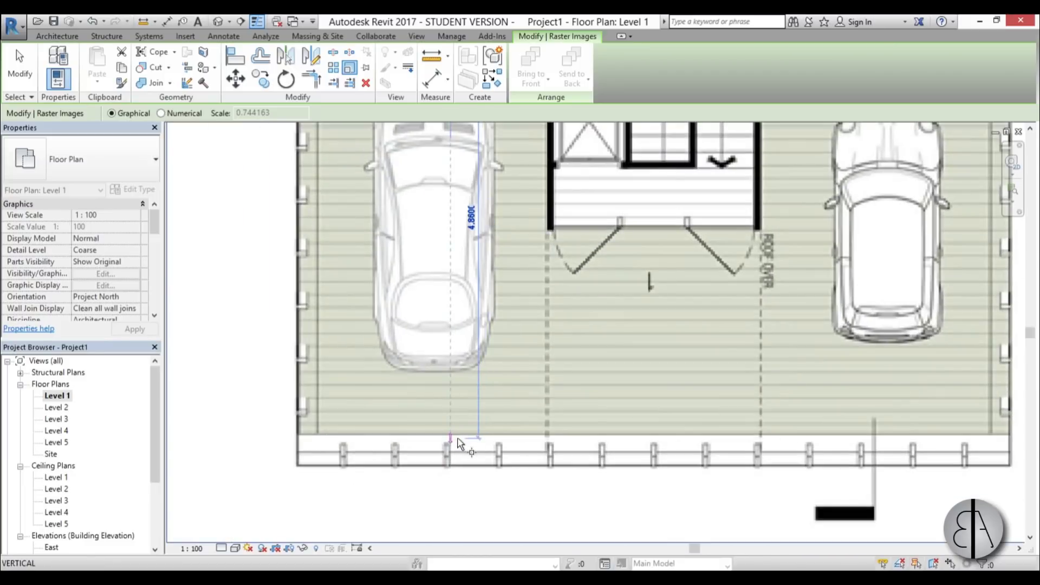
click(450, 433)
scroll(450, 432, up, 3)
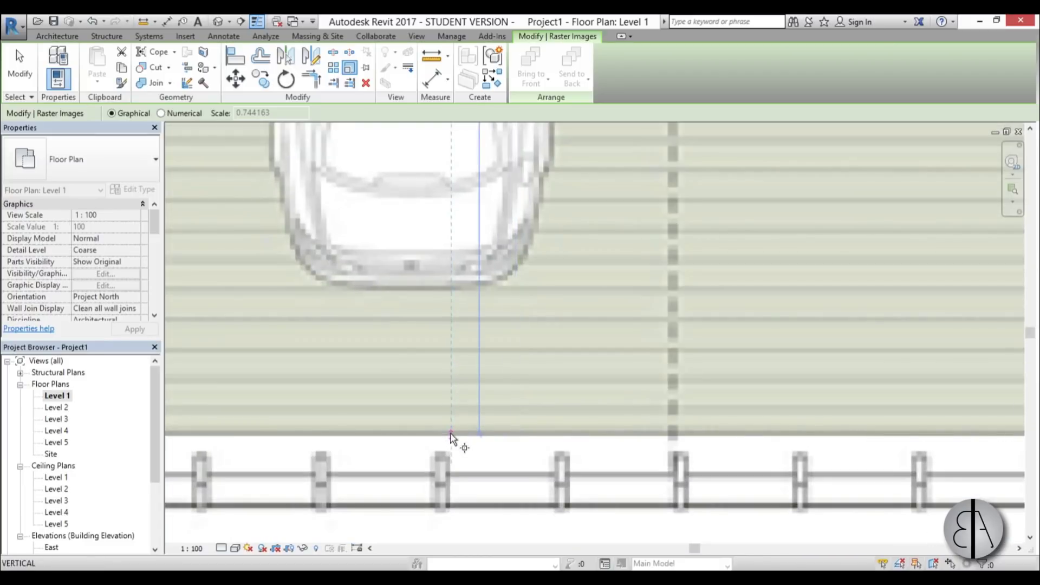
scroll(450, 432, down, 5)
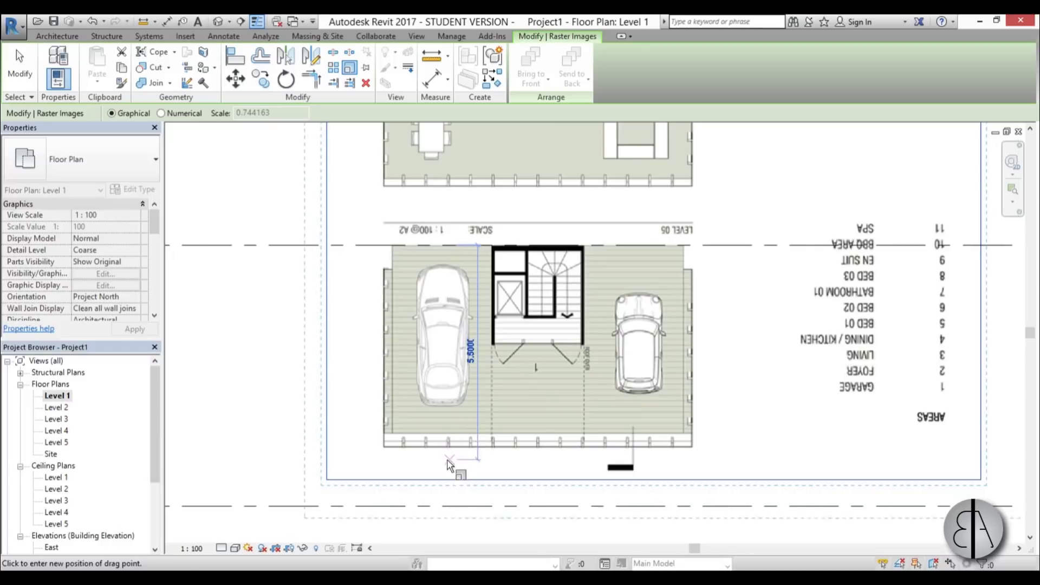
click(449, 495)
scroll(517, 311, down, 3)
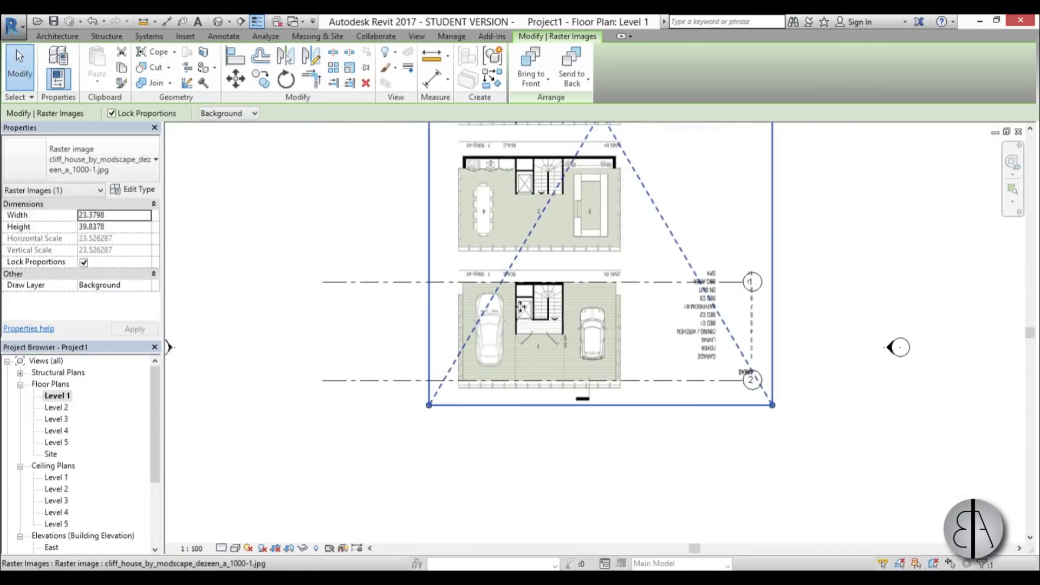
key(Escape)
scroll(509, 355, down, 4)
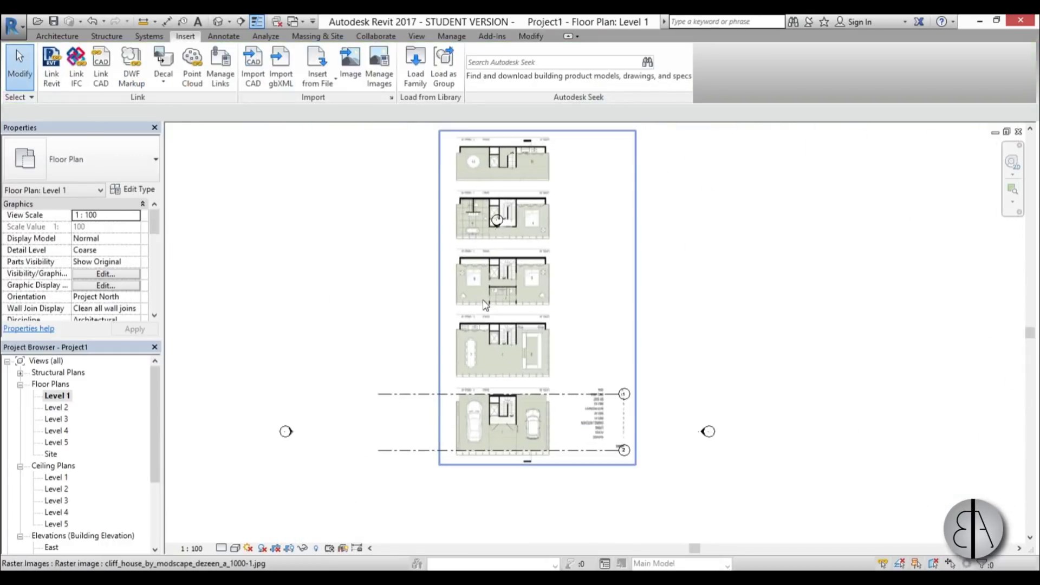
Copy the scaled floor plans image and paste it aligned to the Level 2, Level 3, Level 4 and Level 5 floor plan views.
click(486, 296)
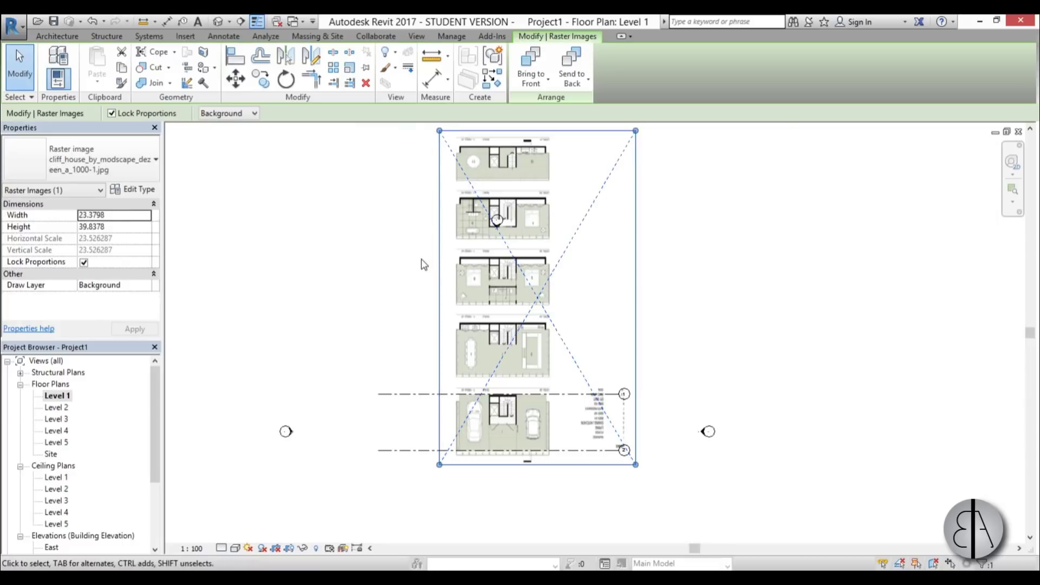
click(584, 324)
click(121, 69)
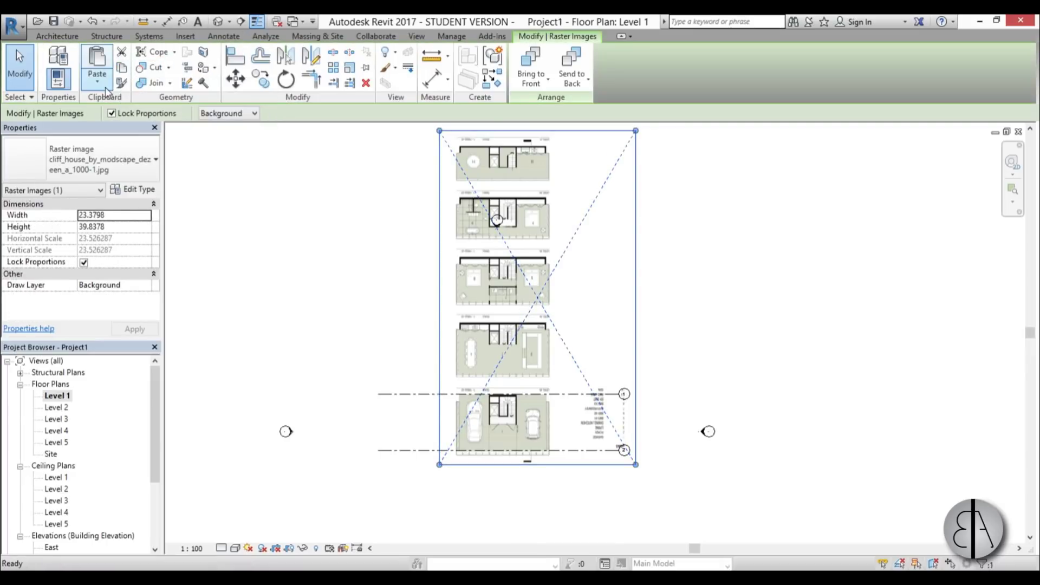
click(105, 87)
click(128, 154)
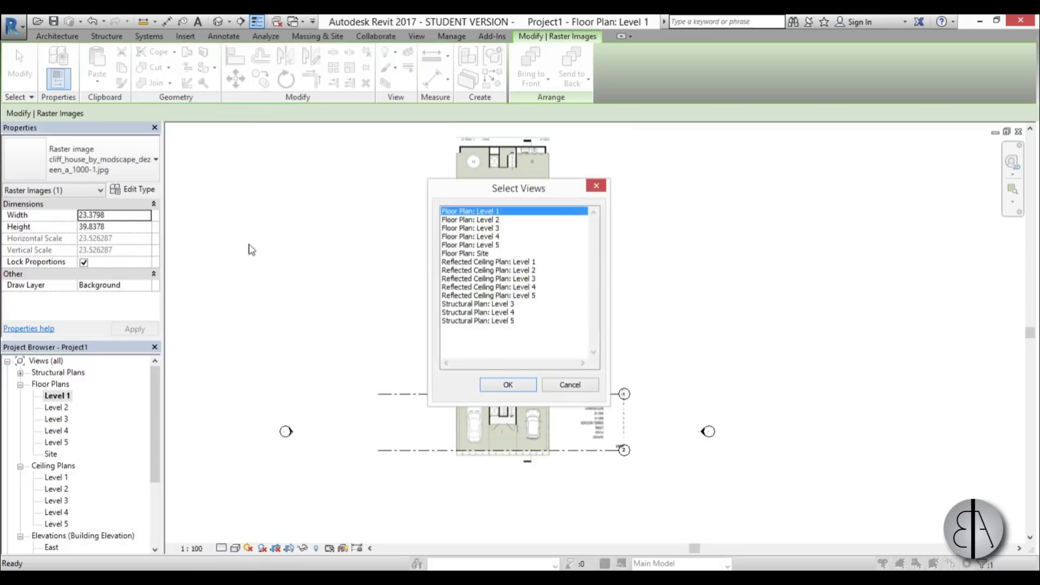
click(479, 221)
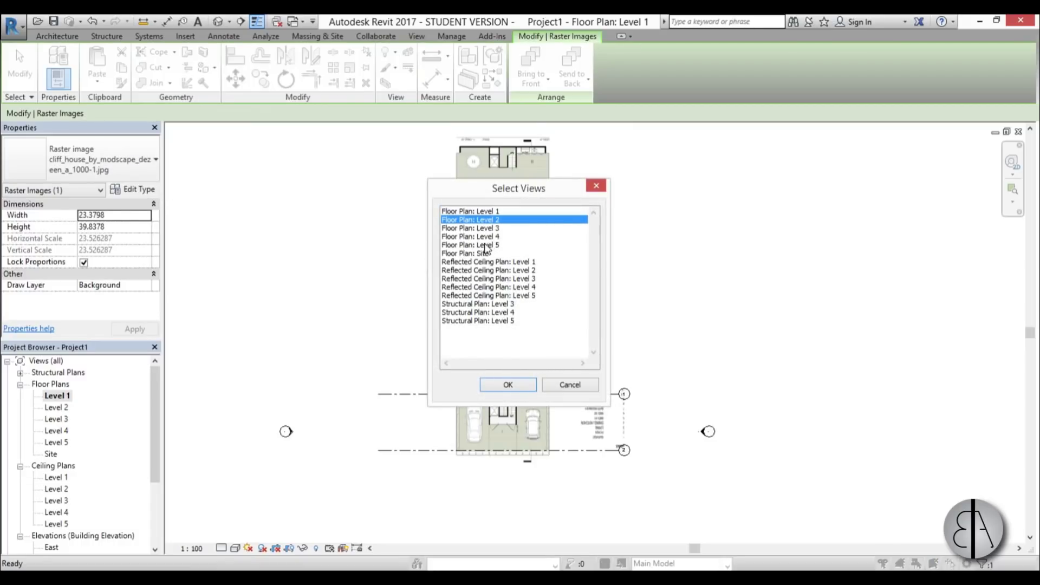
shift+click(487, 246)
click(509, 385)
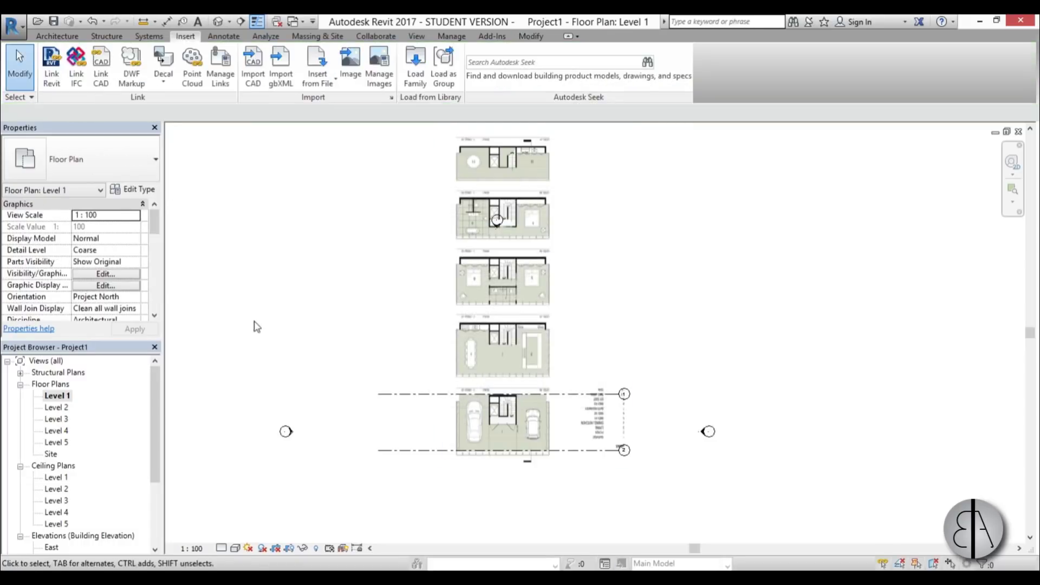
In the Level 2 floor plan, move the image straight down so the LEVEL 04 plan's back wall lies on grid line 1.
double_click(54, 409)
click(507, 361)
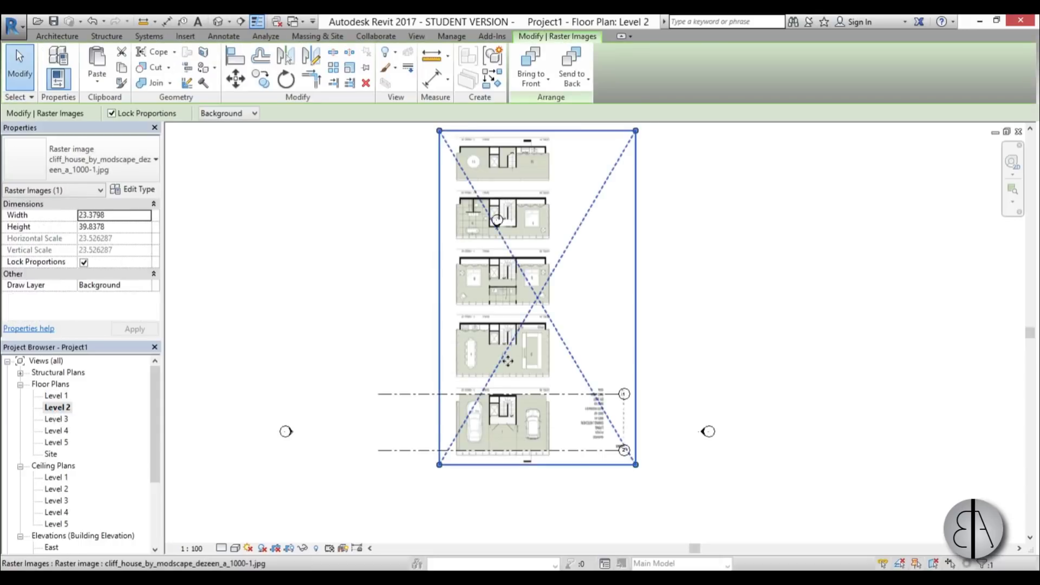
scroll(507, 360, up, 4)
key(m)
key(v)
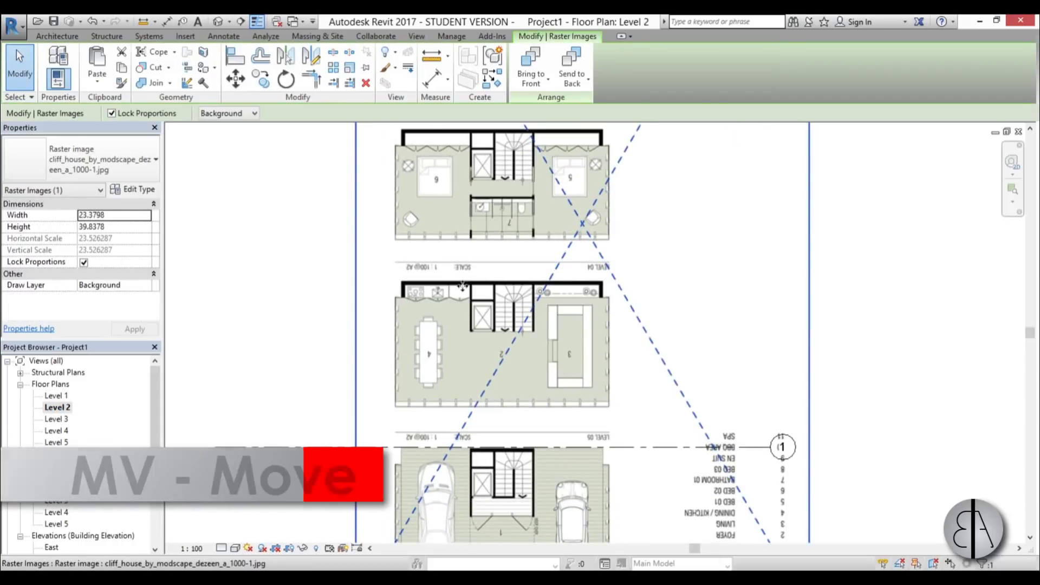
scroll(490, 279, up, 5)
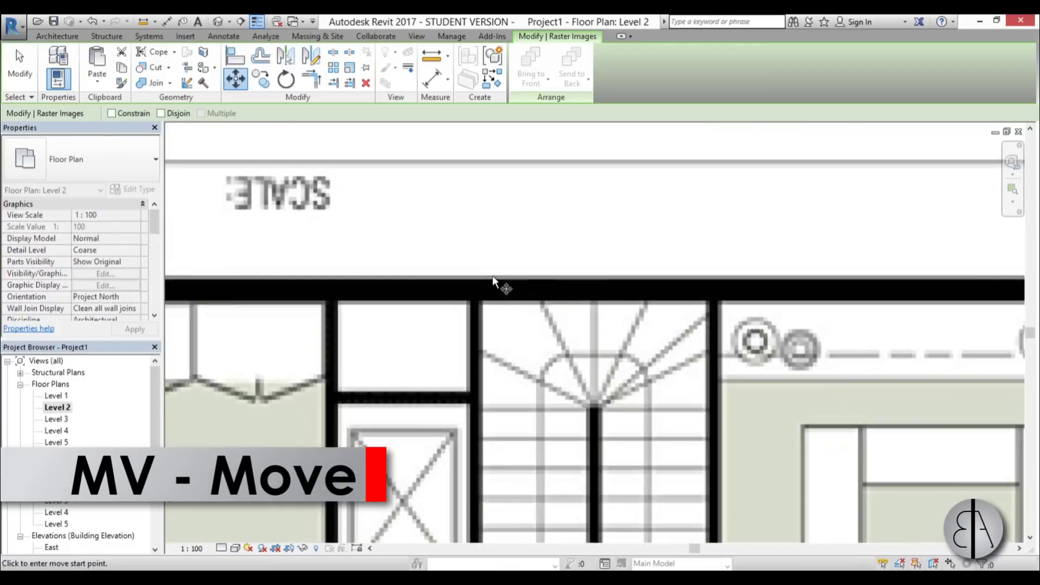
click(492, 277)
scroll(492, 277, down, 4)
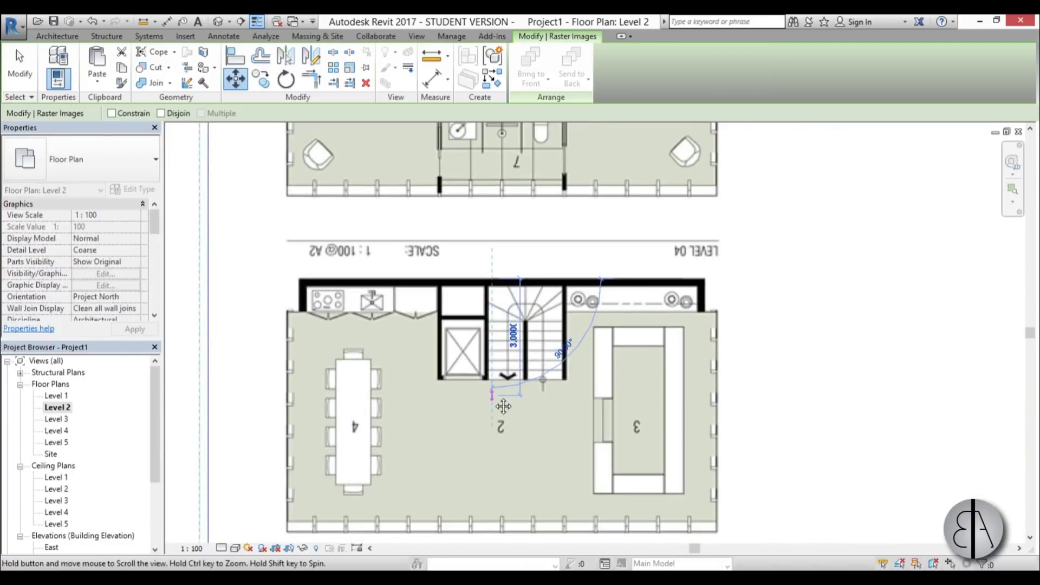
scroll(489, 346, down, 2)
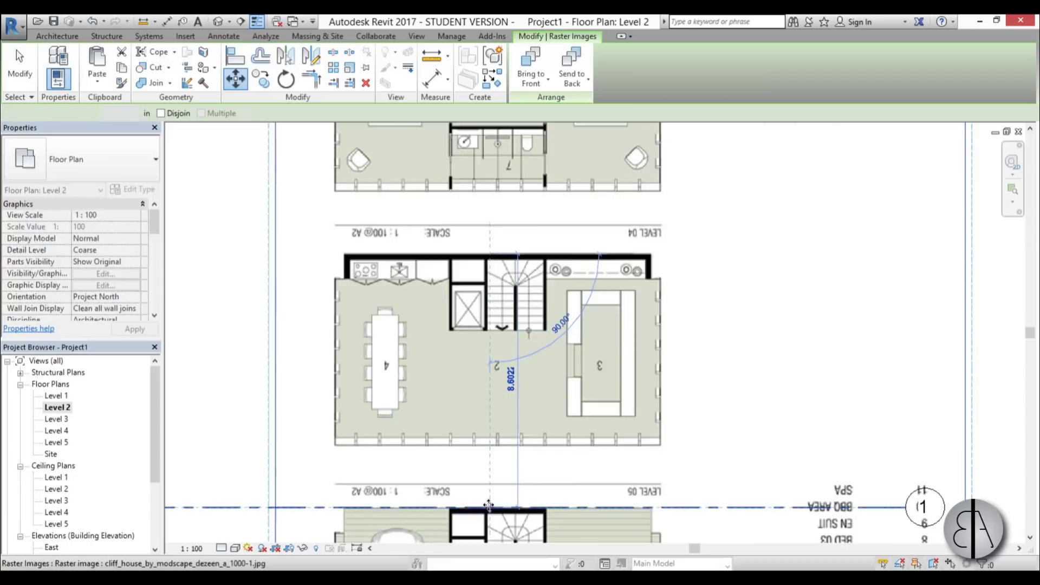
click(488, 506)
scroll(488, 505, down, 5)
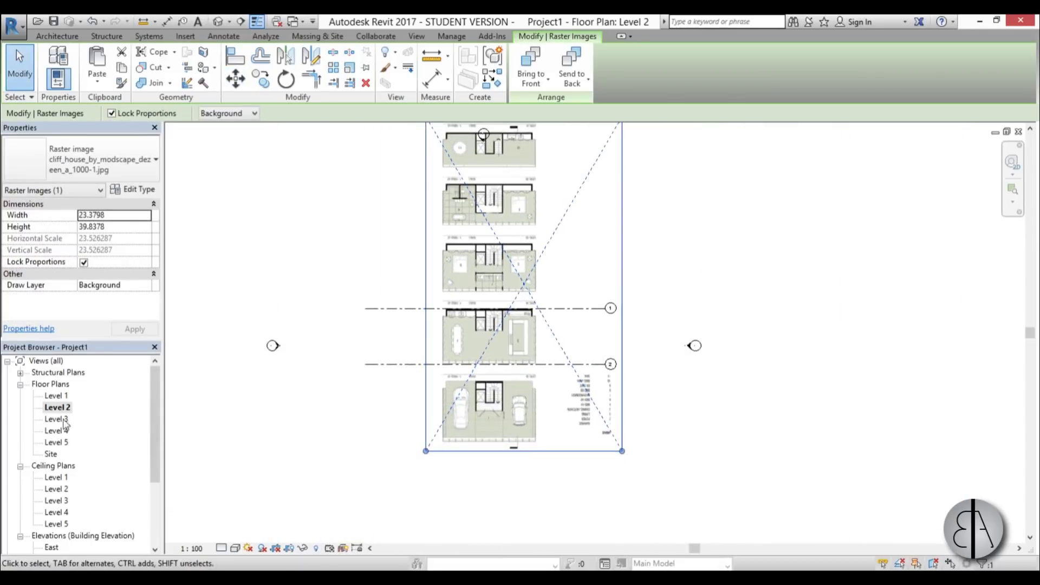
In the Level 3 floor plan, move the image straight down so the LEVEL 03 plan's back wall lies on grid line 1.
double_click(57, 420)
scroll(487, 268, up, 3)
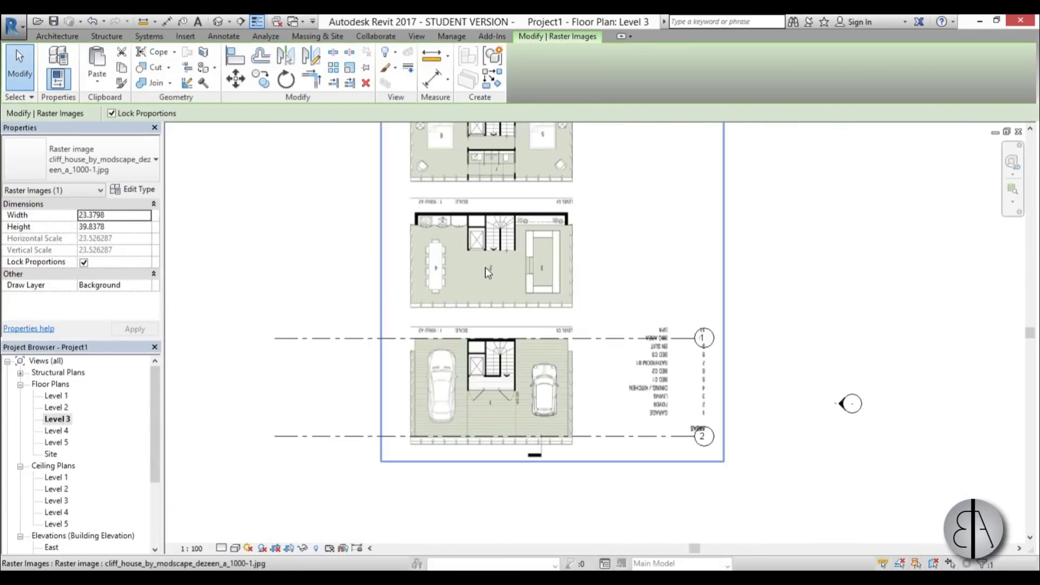
key(m)
key(v)
scroll(490, 260, up, 5)
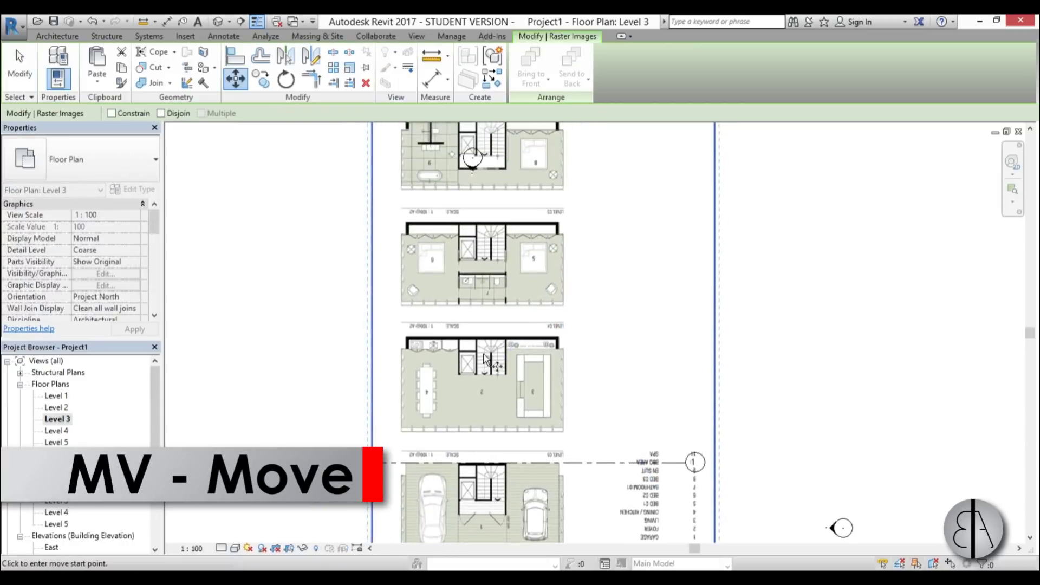
scroll(481, 231, up, 4)
click(473, 192)
scroll(470, 211, down, 8)
middle_drag(464, 480, 469, 311)
click(469, 311)
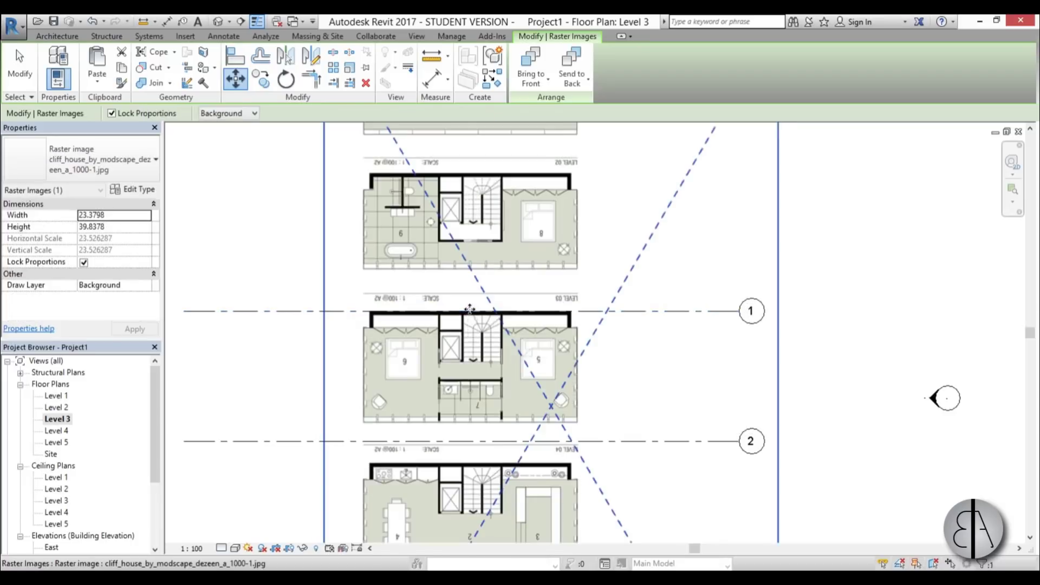
In the Level 4 floor plan, move the image straight down so the LEVEL 02 plan's back wall lies on grid line 1.
double_click(54, 430)
middle_drag(455, 190, 456, 408)
scroll(455, 408, down, 3)
click(457, 400)
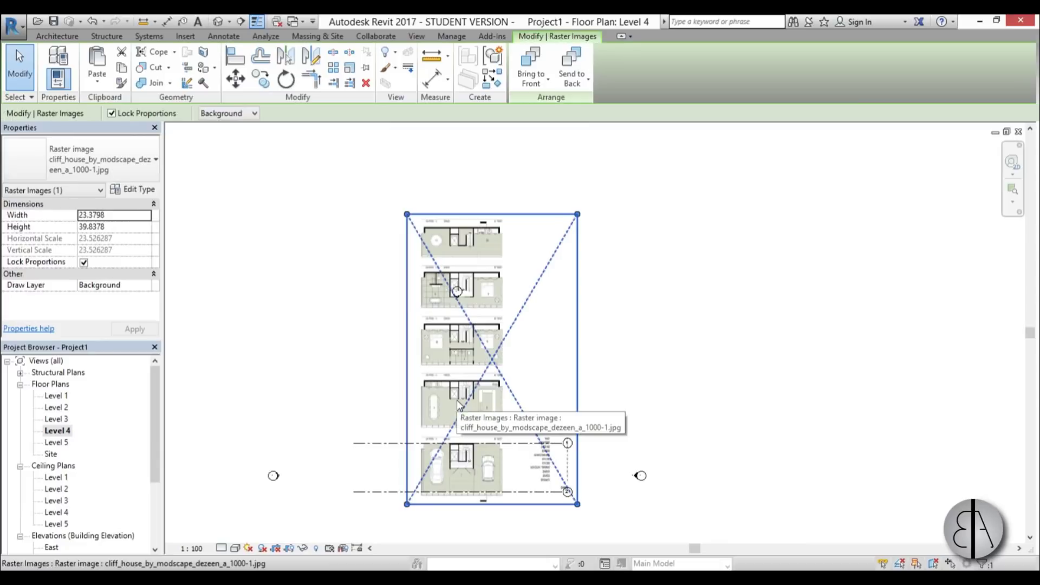
key(m)
key(v)
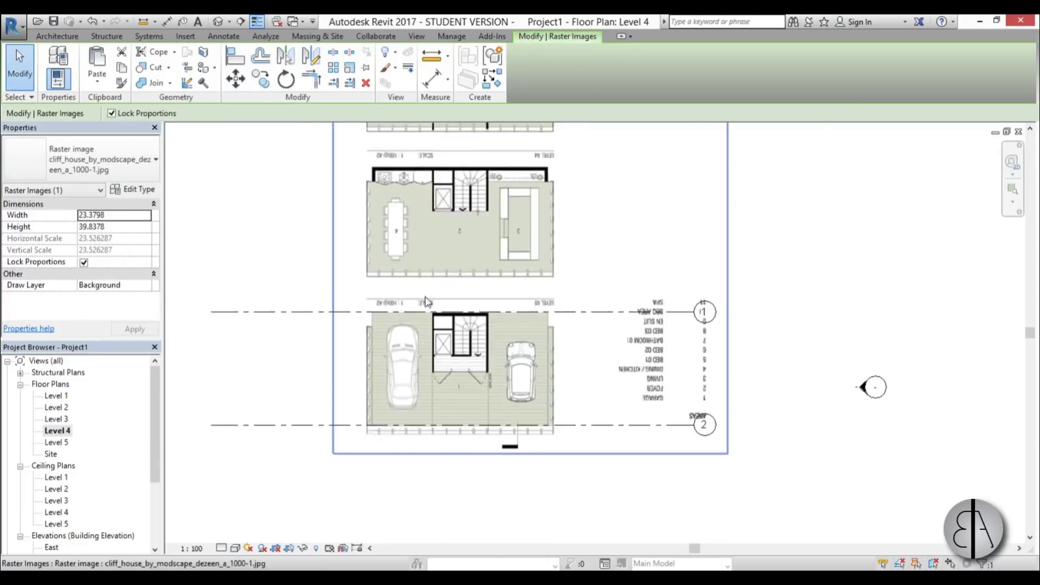
scroll(457, 400, down, 3)
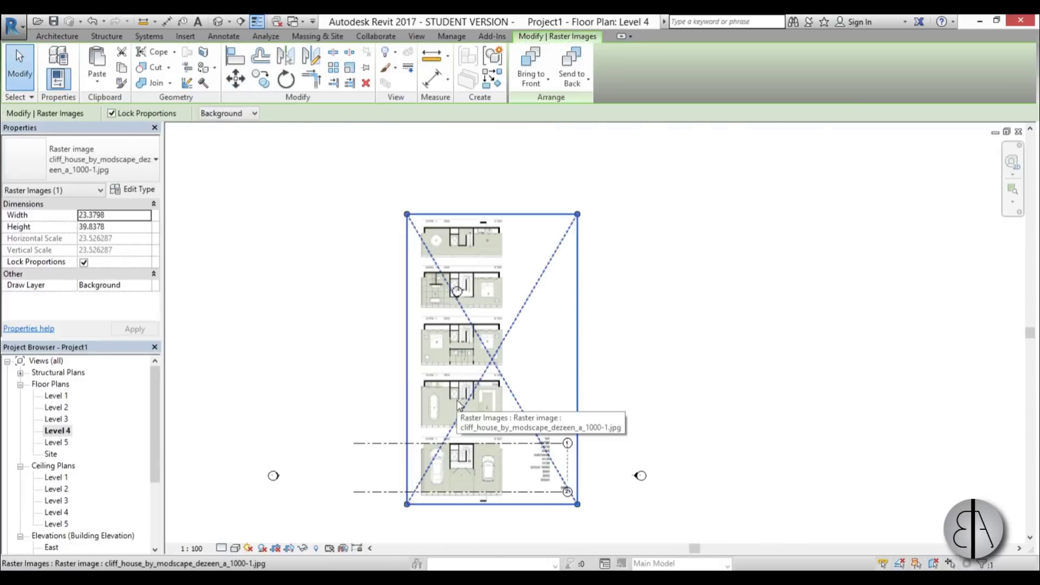
key(m)
key(v)
scroll(457, 400, up, 5)
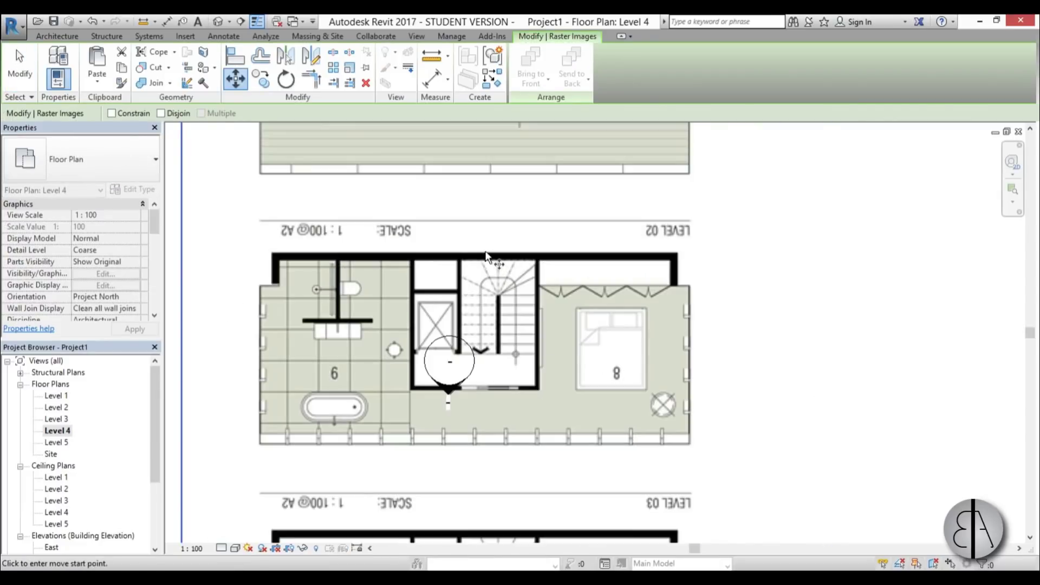
scroll(485, 254, down, 3)
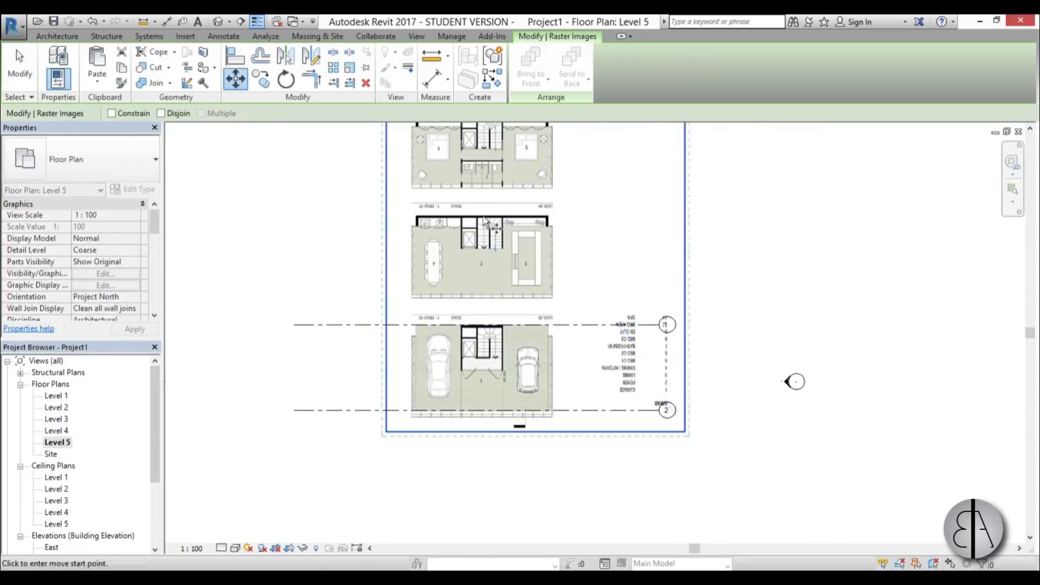
In the Level 5 floor plan, move the image down so the uppermost plan's back wall lies on grid line 1.
scroll(486, 222, up, 3)
scroll(486, 222, down, 3)
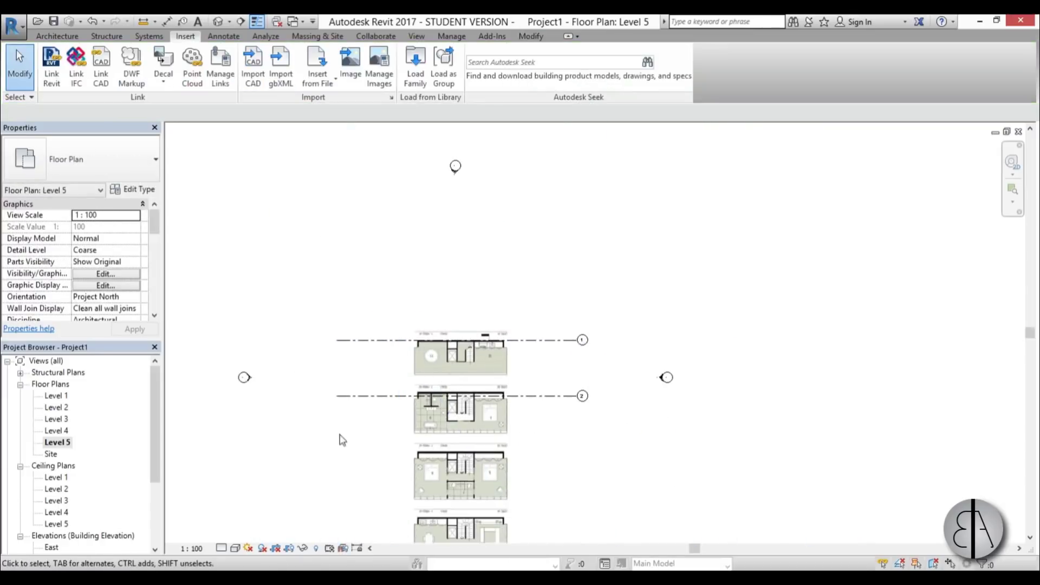
middle_drag(341, 439, 368, 382)
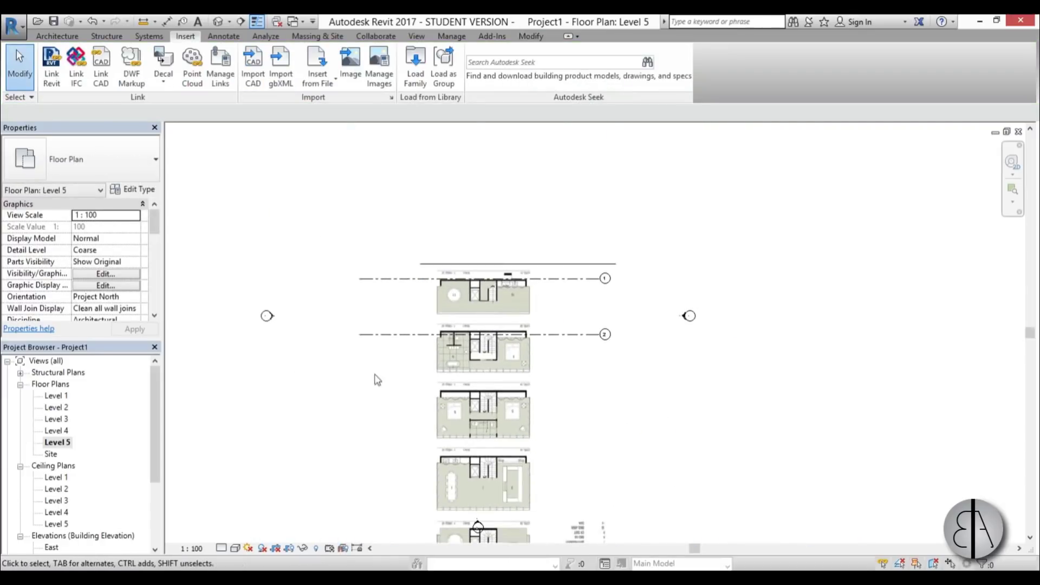
In the Level 1 floor plan, start an in-place mass named Mass 1.
double_click(63, 397)
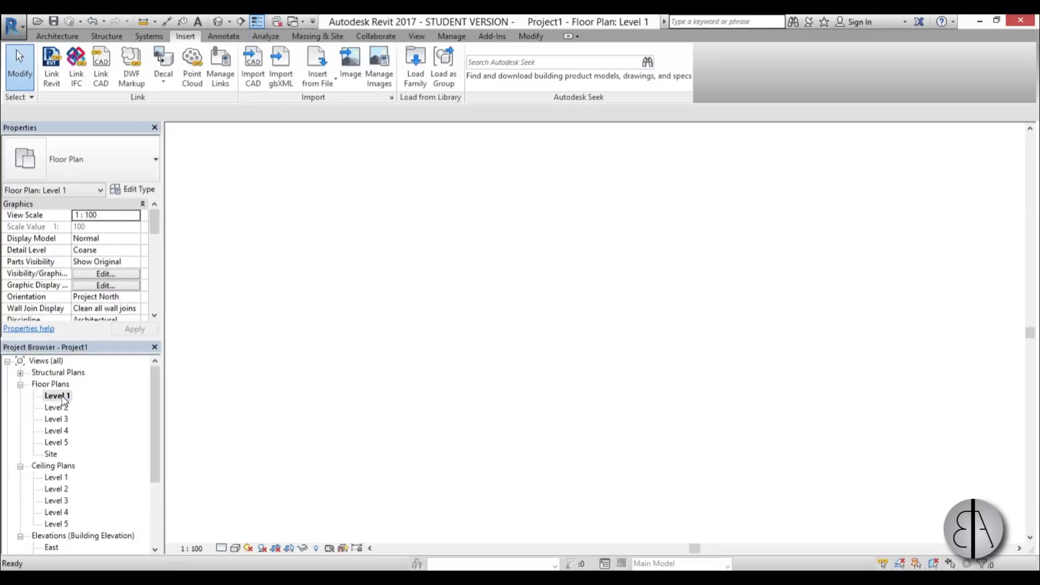
click(471, 417)
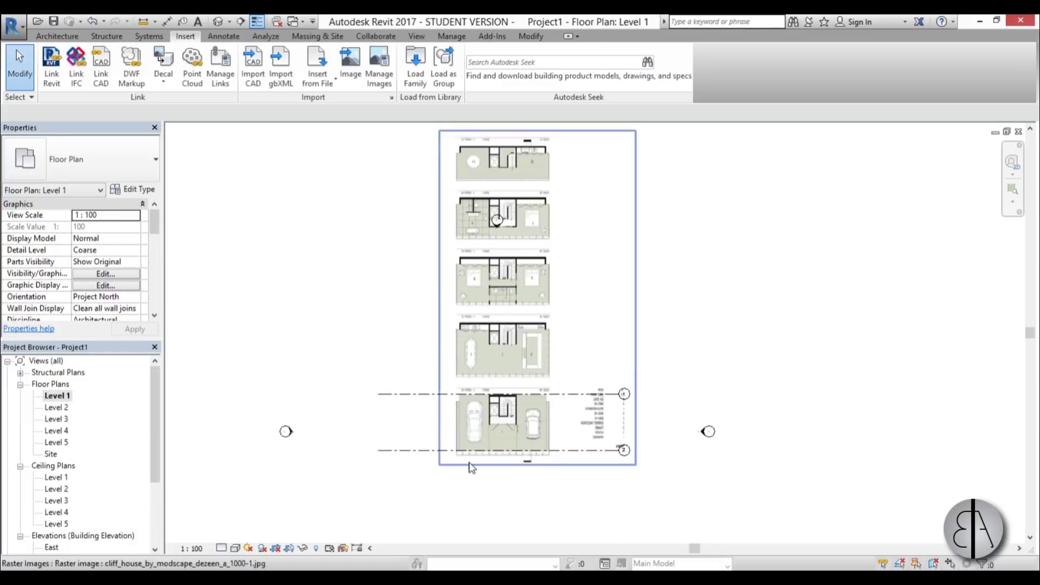
scroll(433, 346, up, 3)
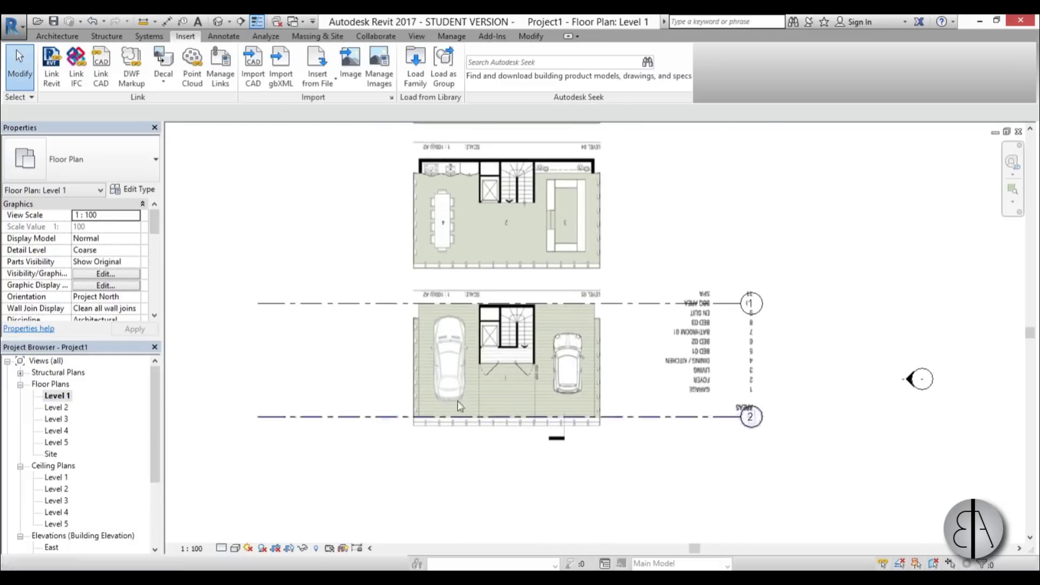
click(461, 473)
middle_drag(460, 472, 452, 453)
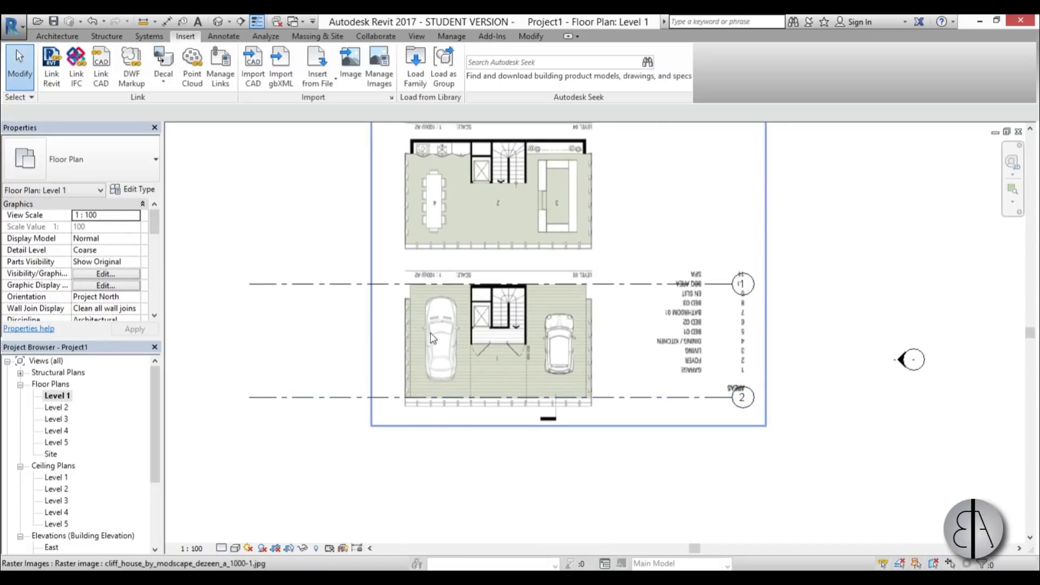
click(321, 36)
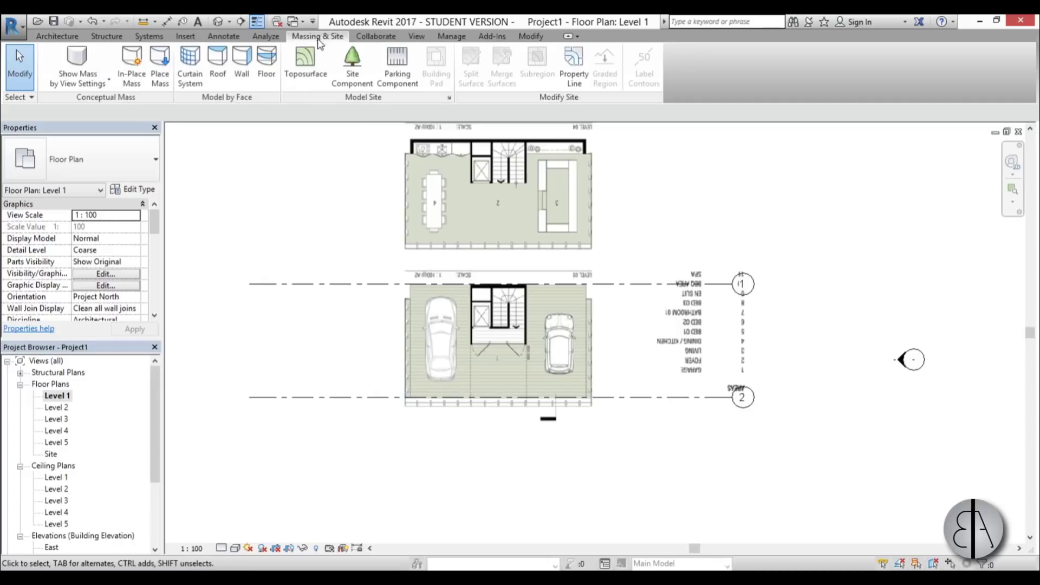
click(125, 68)
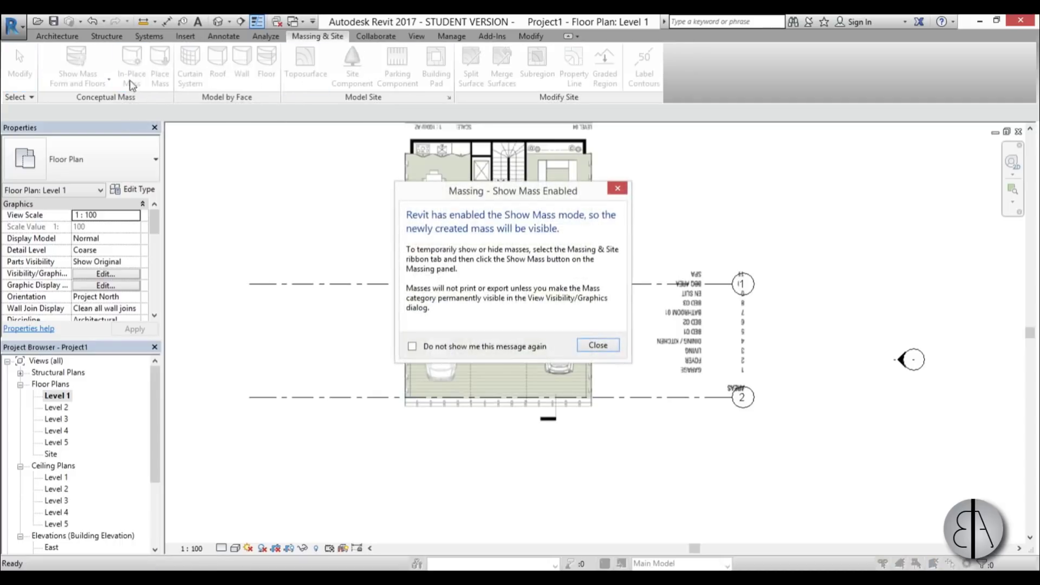
click(596, 345)
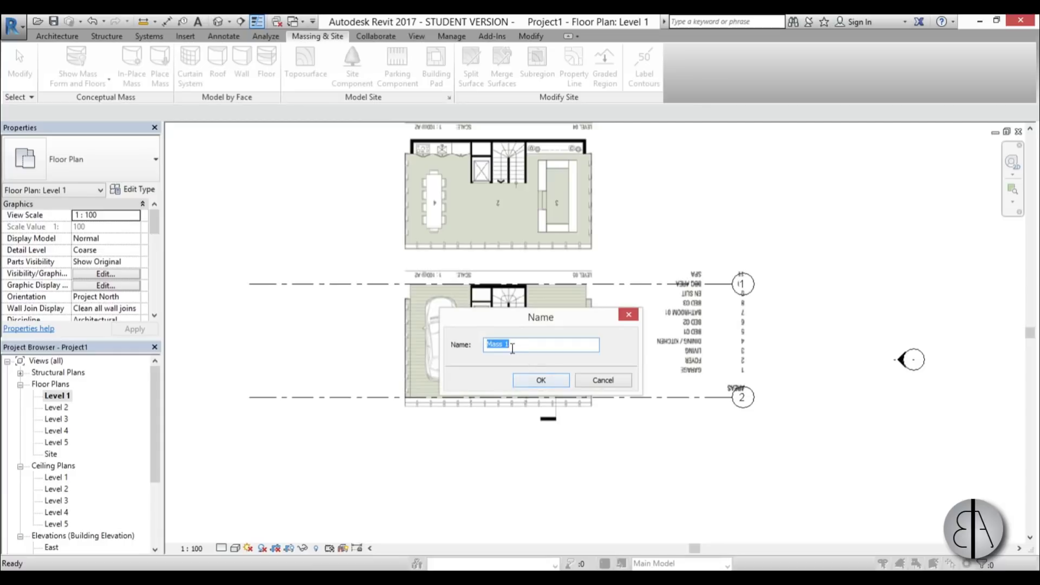
click(540, 380)
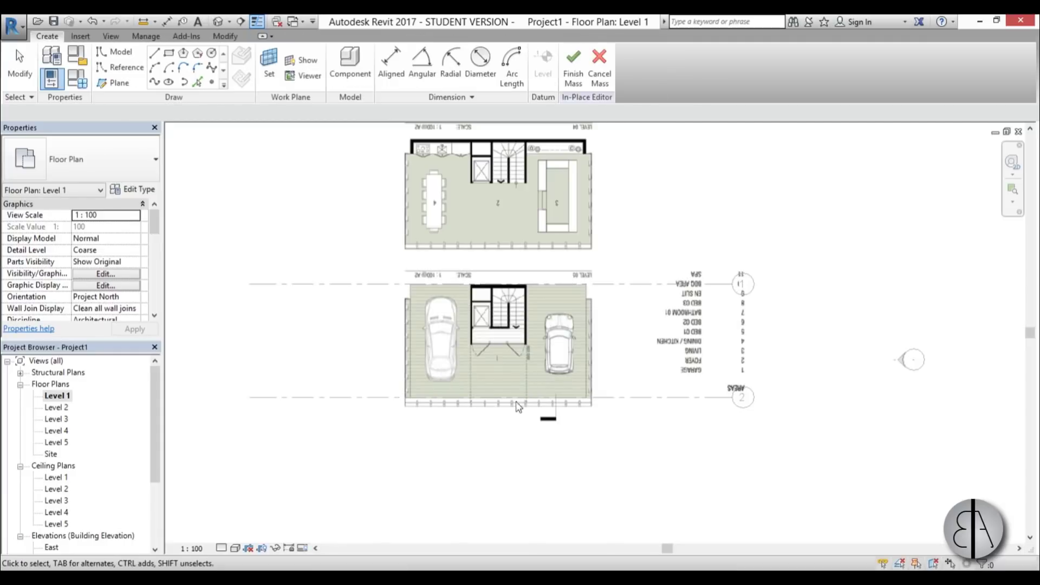
Draw a vertical reference plane through the middle of the garage plan, from the plan above it to below grid line 2.
scroll(473, 434, down, 2)
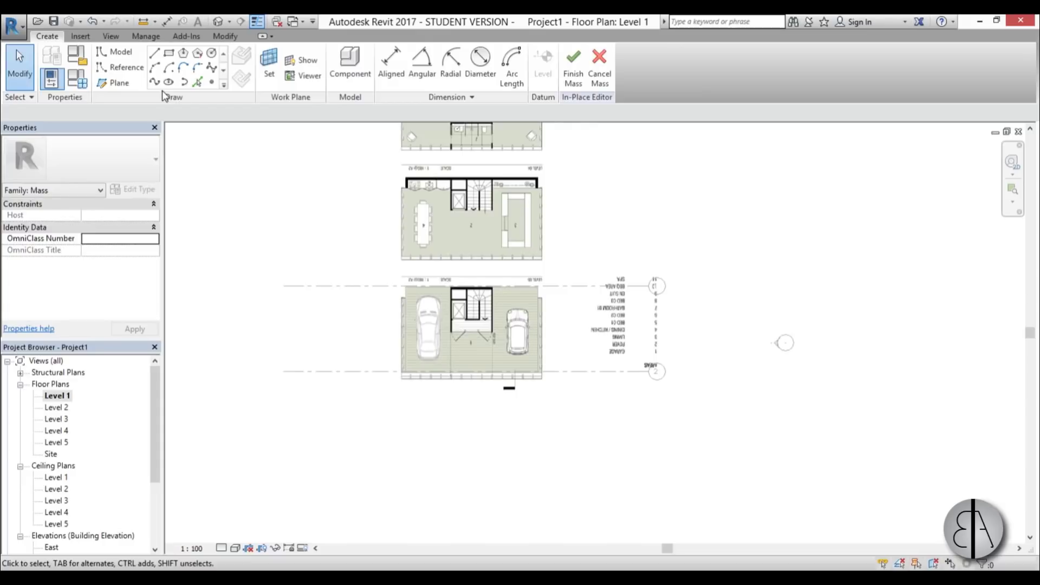
click(115, 82)
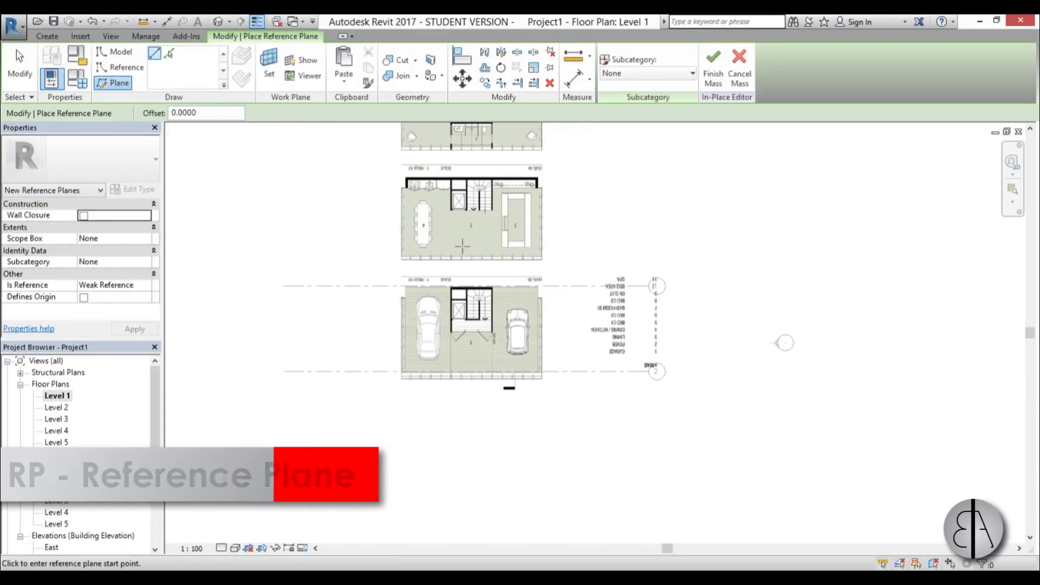
click(470, 209)
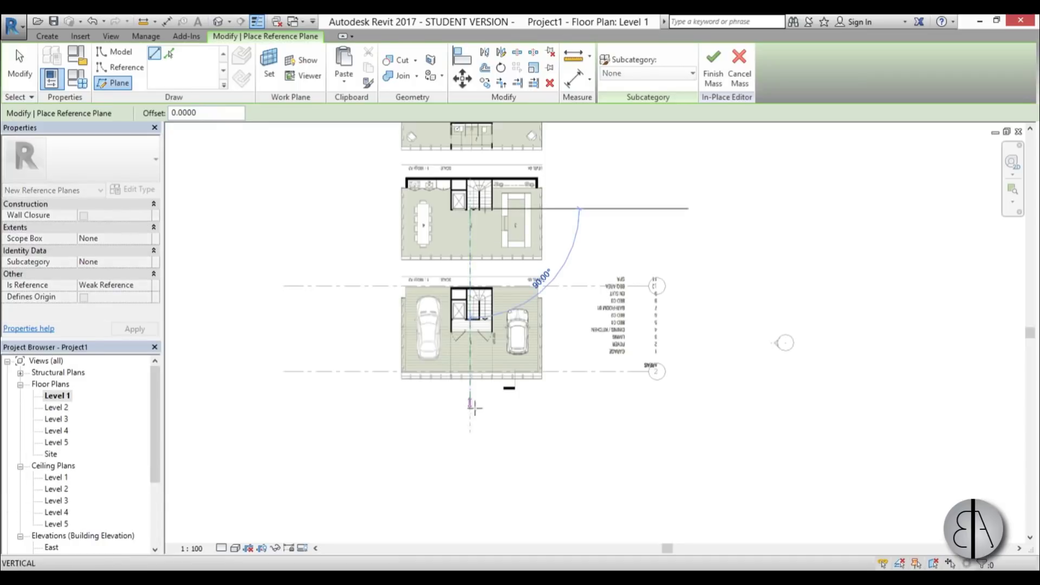
click(471, 445)
key(Escape)
key(Escape)
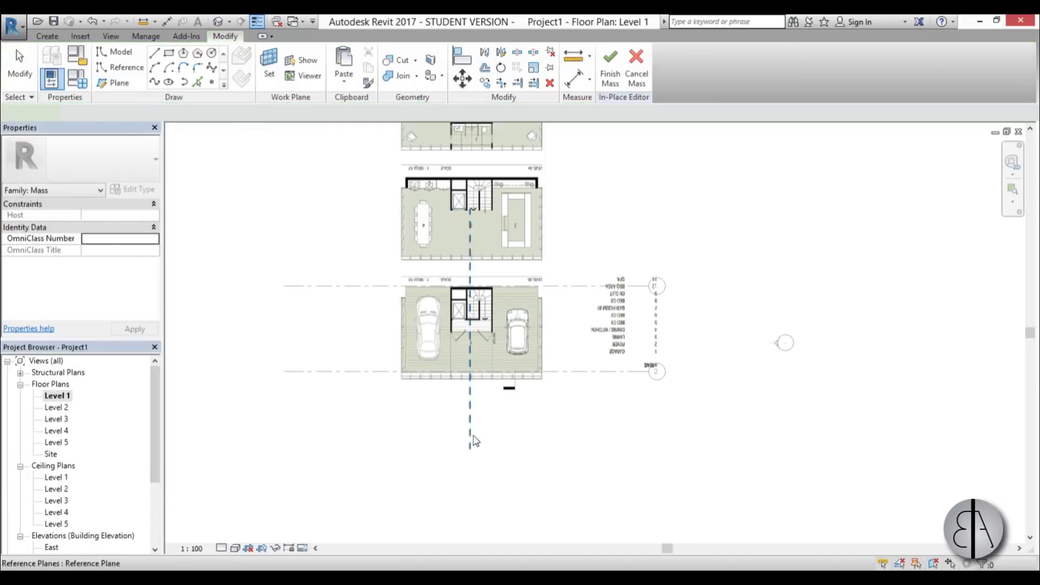
Name the vertical reference plane "clif house".
double_click(465, 443)
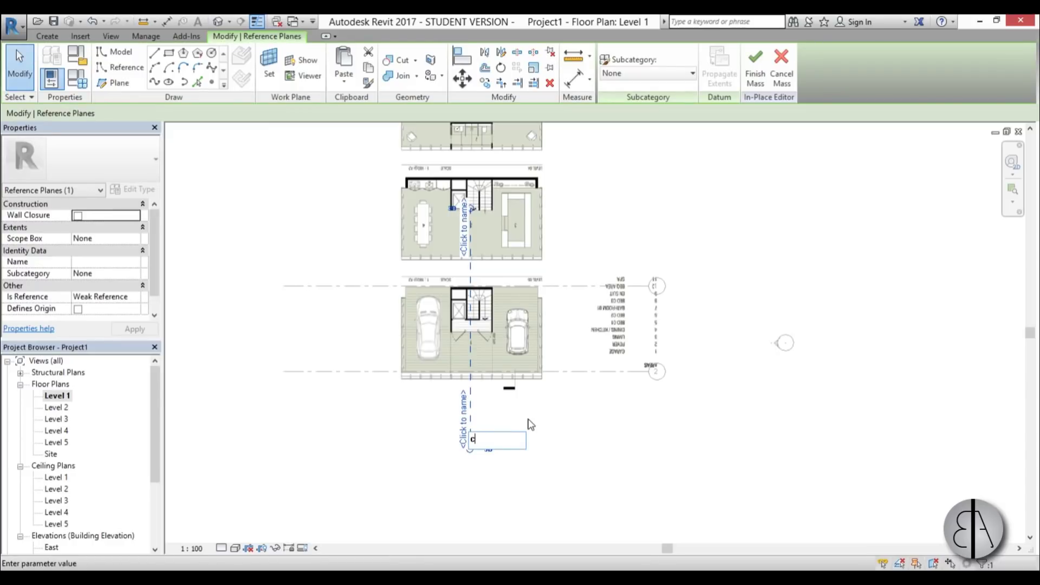
text(clif house)
key(Return)
click(539, 443)
scroll(536, 441, down, 3)
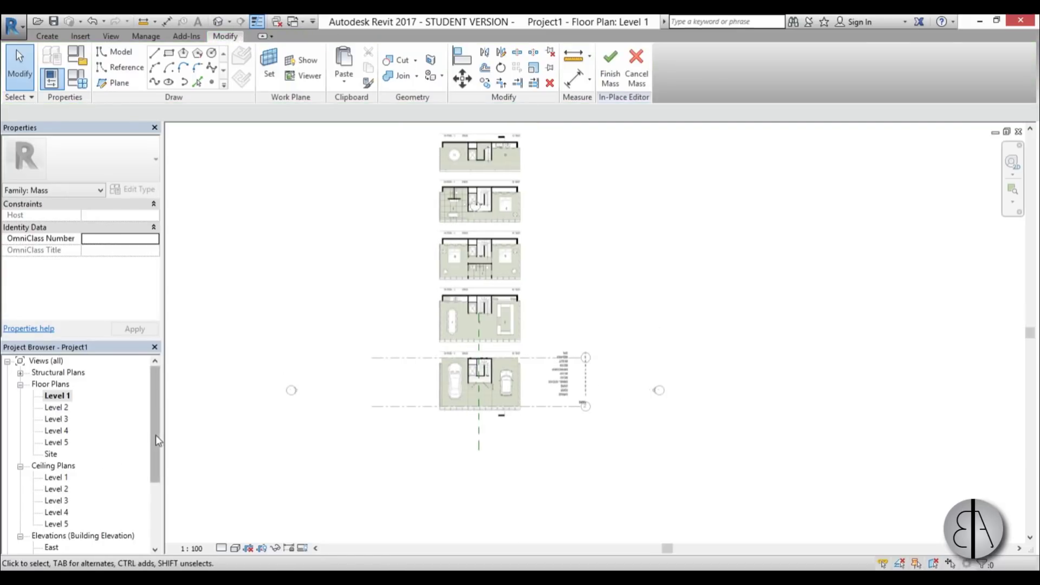
In the East elevation, start mass model lines with the reference plane "clif house" as the work plane.
scroll(156, 437, down, 3)
double_click(51, 477)
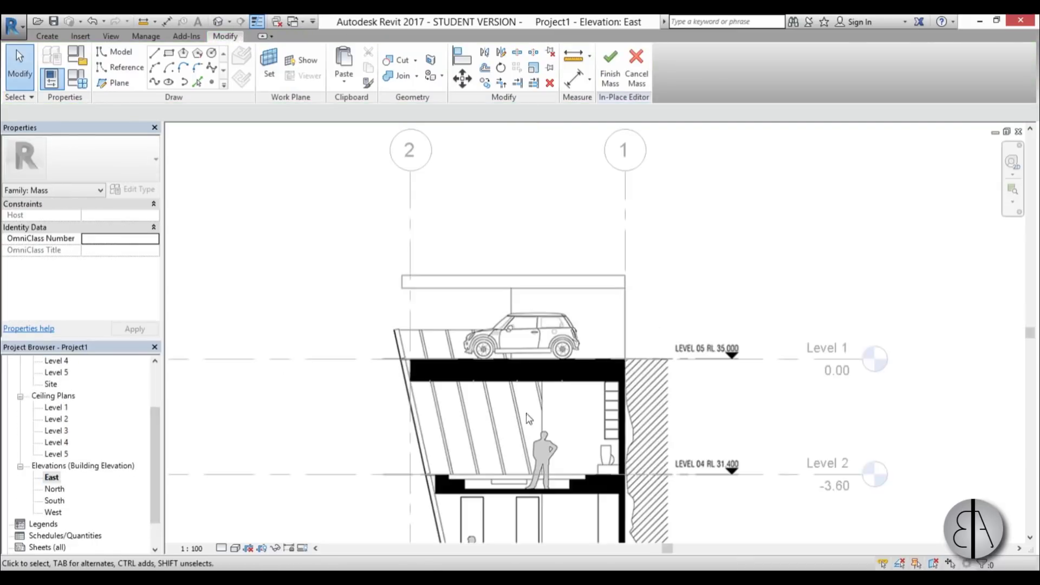
scroll(530, 423, down, 3)
middle_drag(529, 422, 521, 325)
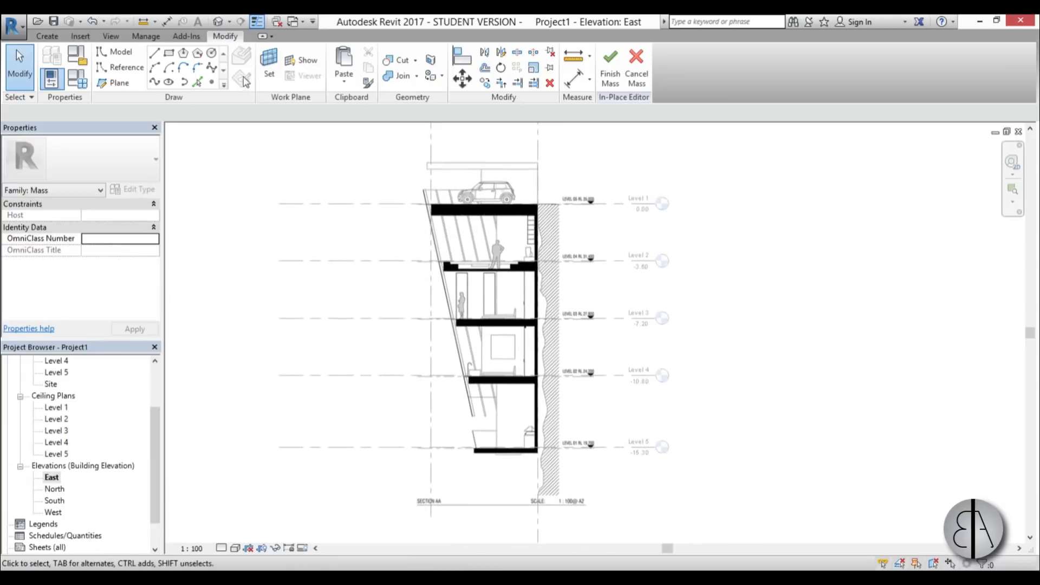
click(122, 53)
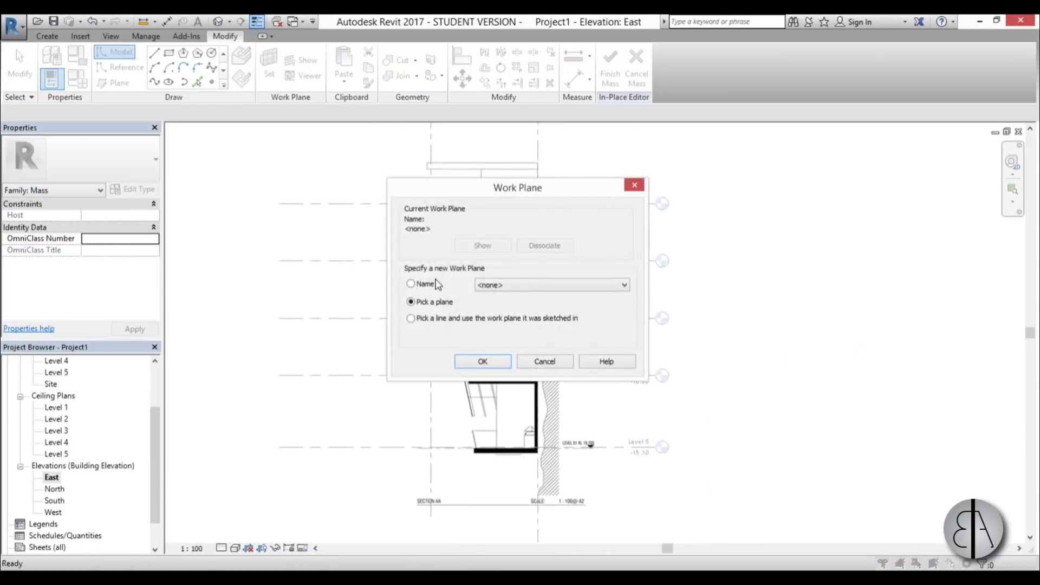
click(542, 285)
click(547, 428)
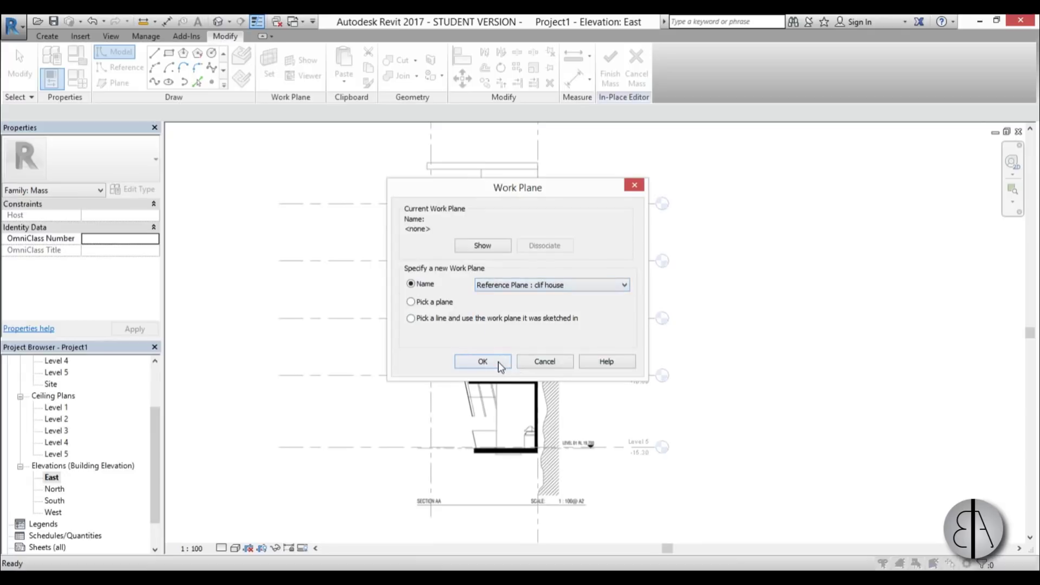
click(482, 361)
Draw a rectangle on the work plane from the Level 1 and grid 2 intersection to the lowest slab's underside at grid 1.
scroll(525, 178, up, 2)
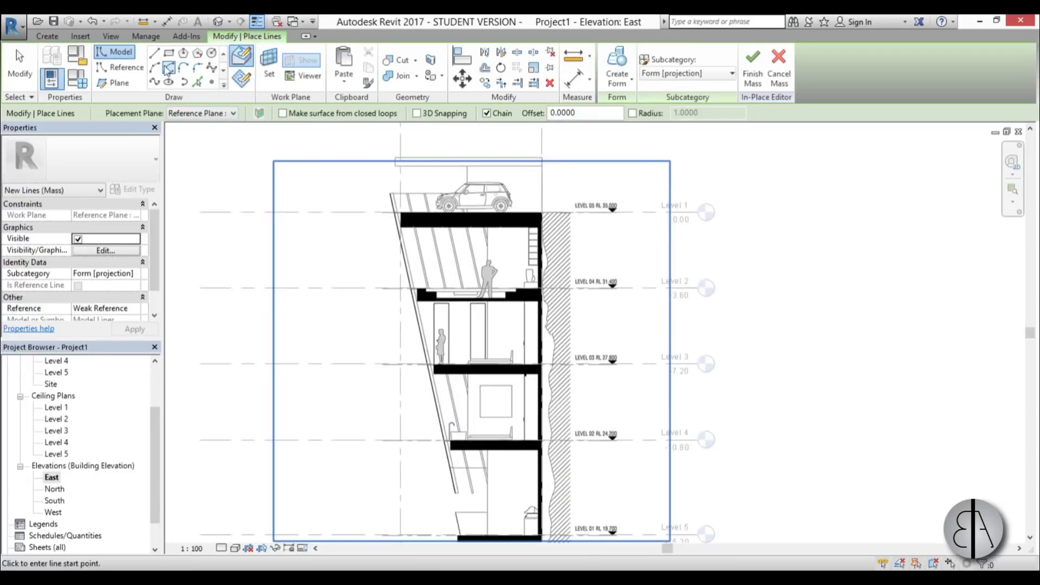
click(242, 83)
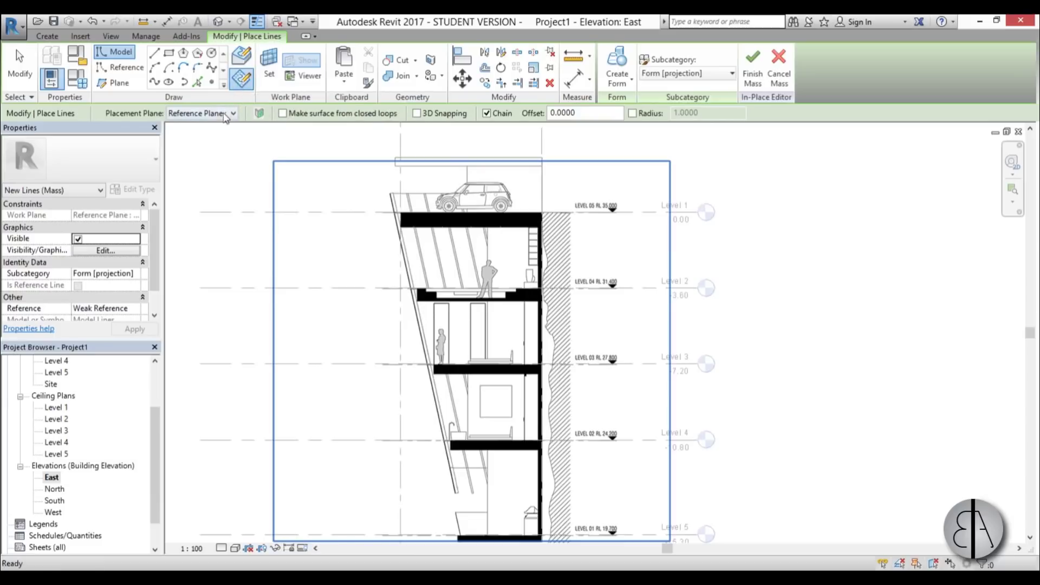
scroll(467, 189, up, 2)
click(169, 53)
scroll(349, 219, up, 3)
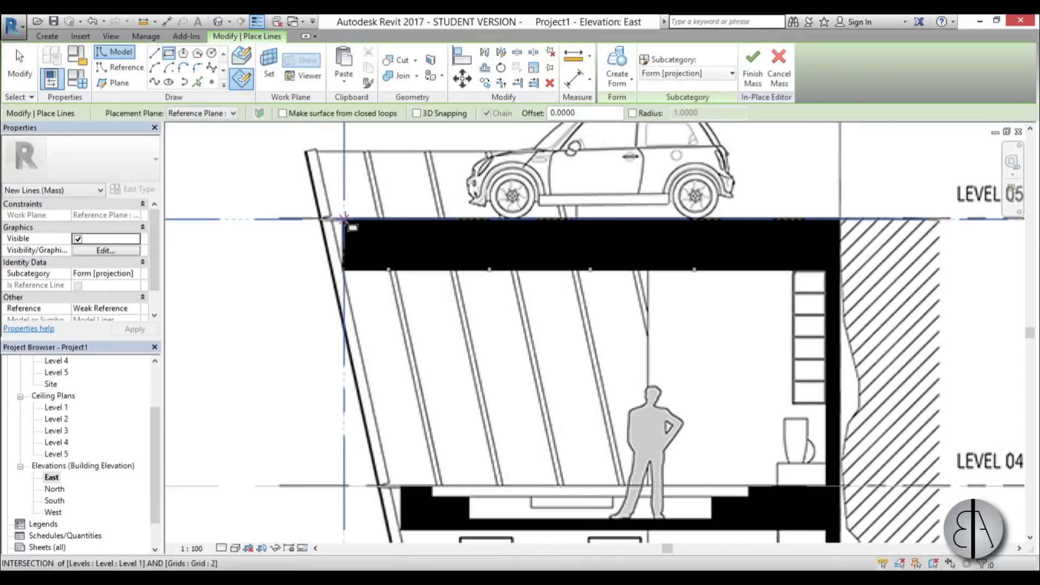
click(344, 219)
scroll(406, 301, down, 4)
middle_drag(471, 433, 471, 255)
scroll(471, 256, up, 3)
scroll(473, 303, up, 4)
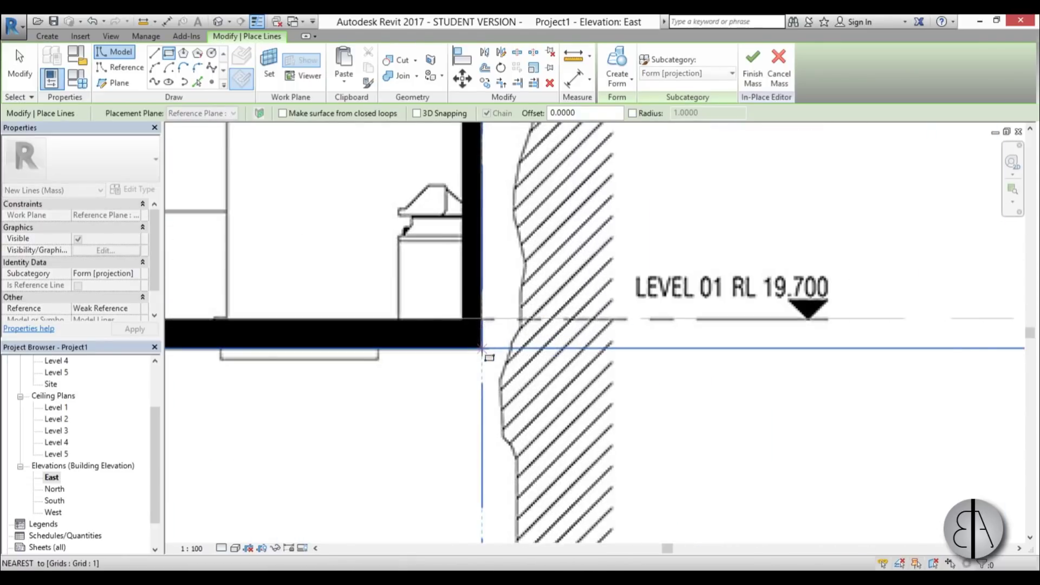
scroll(481, 348, down, 2)
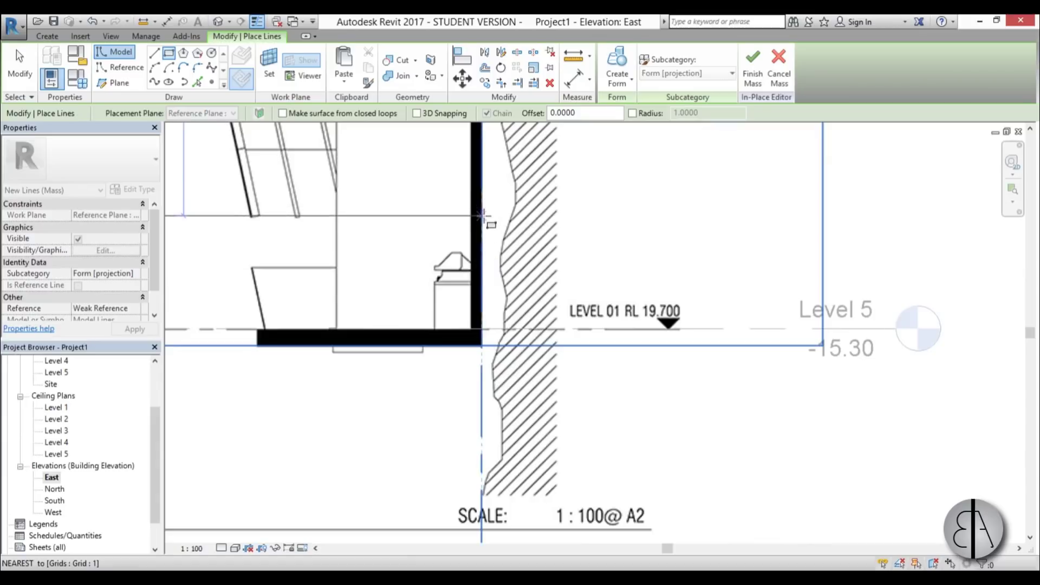
scroll(488, 231, down, 2)
scroll(511, 279, up, 3)
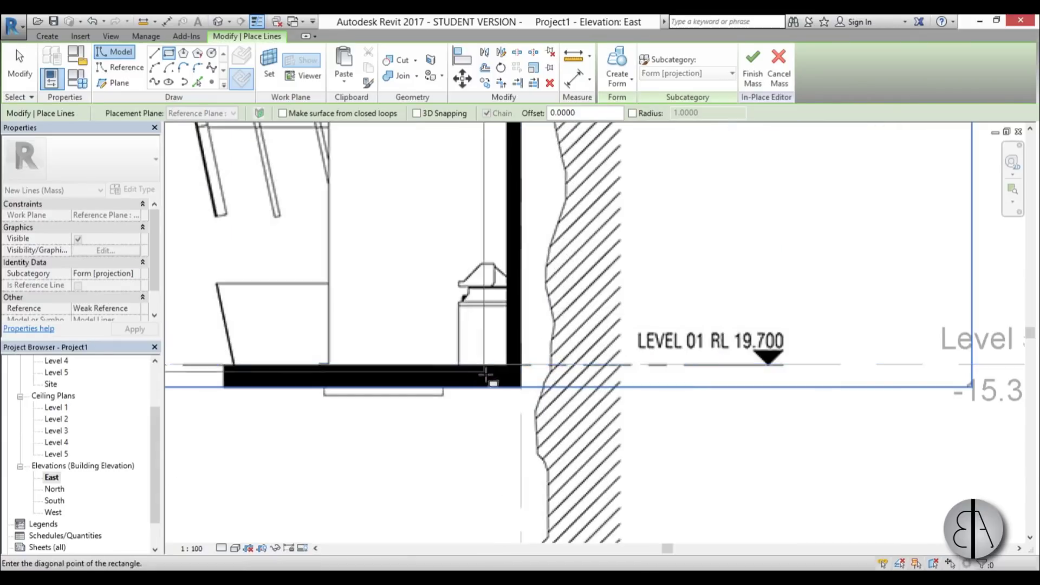
scroll(520, 386, down, 2)
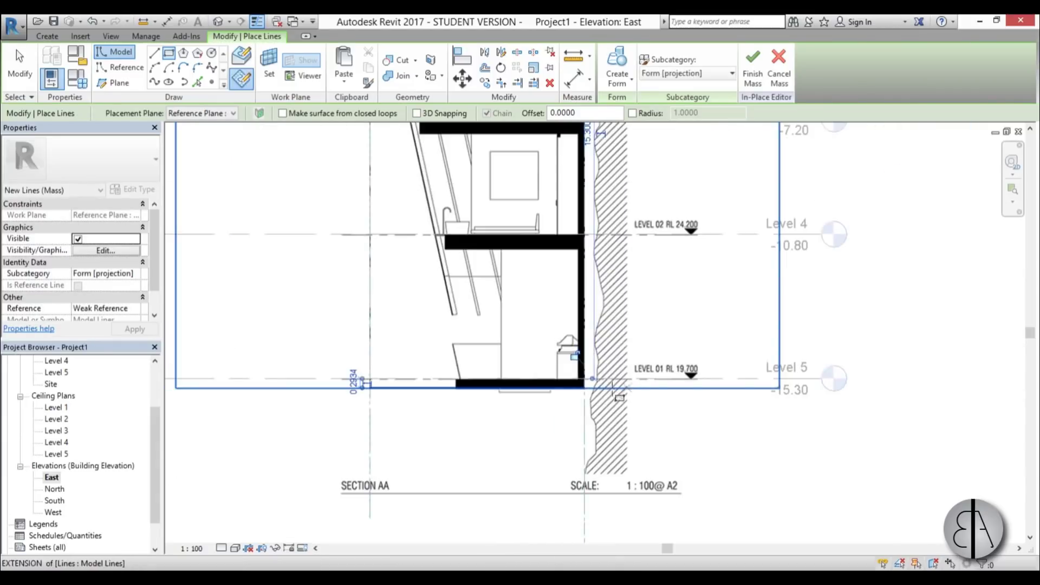
key(Escape)
key(Escape)
Move the rectangle's lower corner on grid 2 inward to the outer bottom corner of the lowest slab.
click(376, 389)
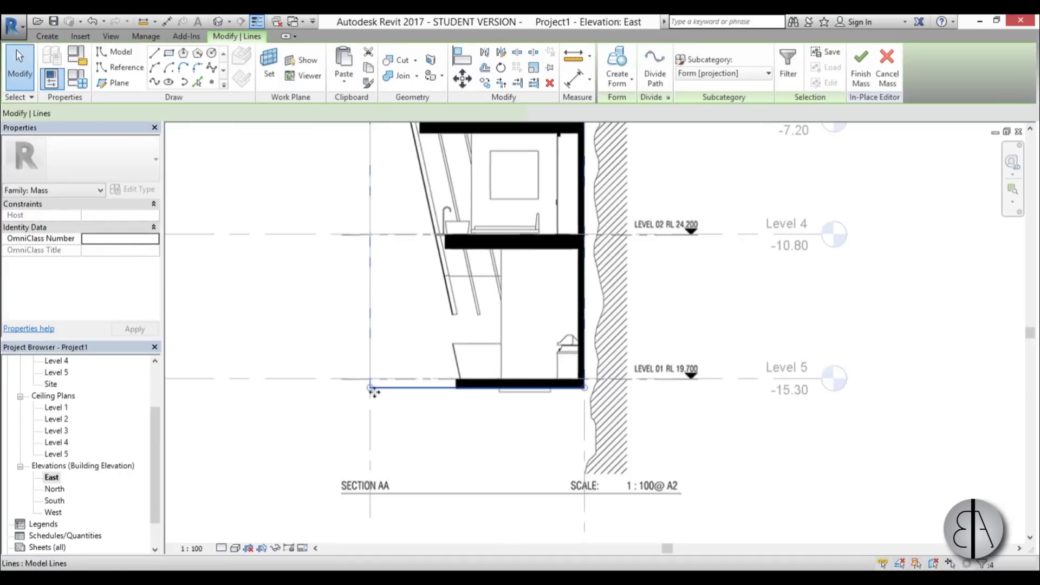
scroll(372, 388, up, 3)
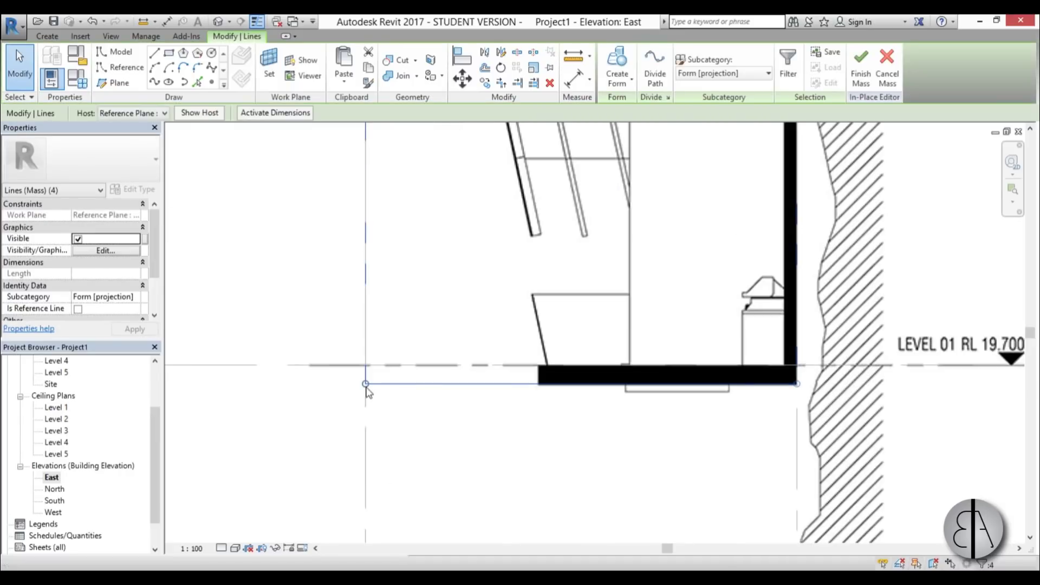
click(557, 382)
scroll(558, 383, down, 4)
Move the profile's outer upper corner to the top of the slanted facade and raise the corner on grid 1 to match.
scroll(421, 255, up, 4)
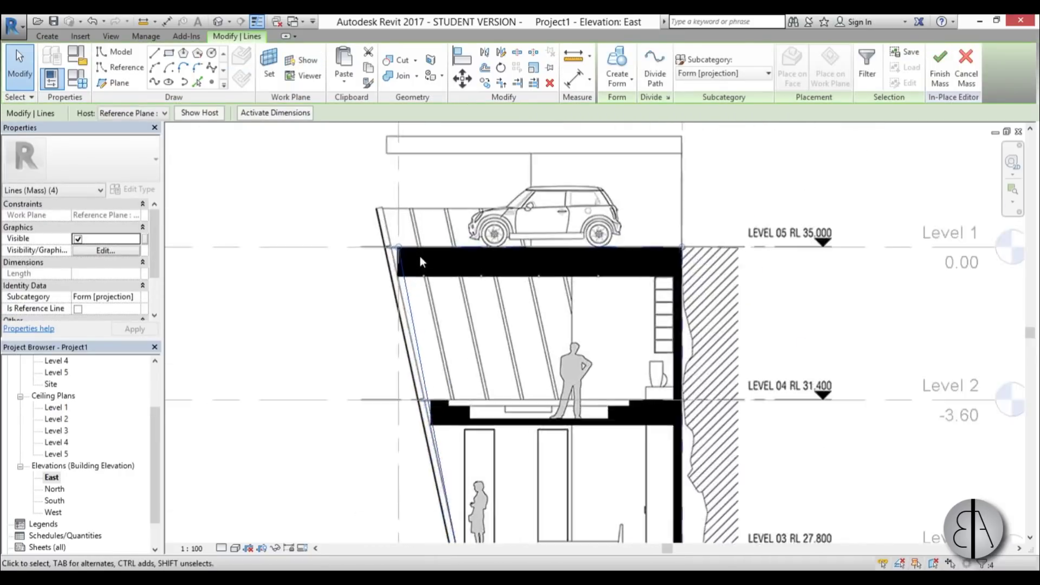
scroll(399, 256, up, 3)
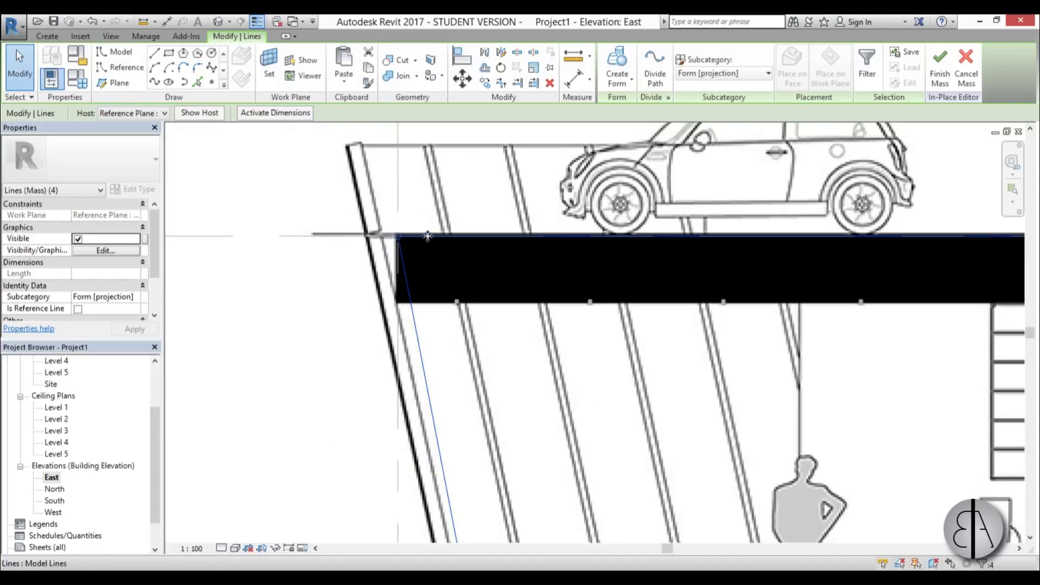
drag(398, 239, 346, 143)
scroll(487, 271, down, 3)
scroll(704, 282, up, 1)
drag(753, 295, 753, 236)
scroll(449, 217, down, 5)
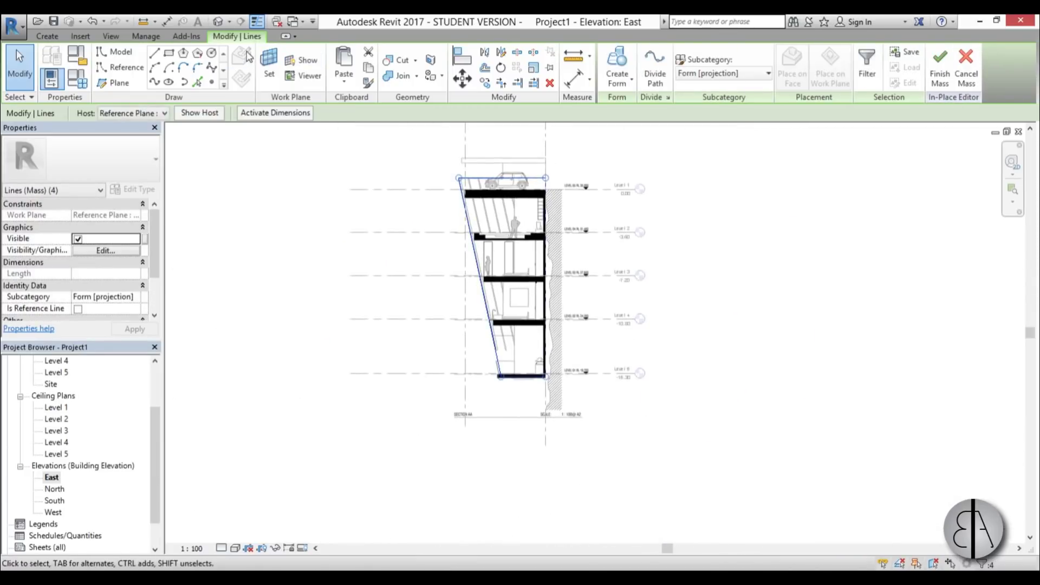
In the default 3D view, create a solid form from the closed side profile.
click(218, 22)
click(425, 242)
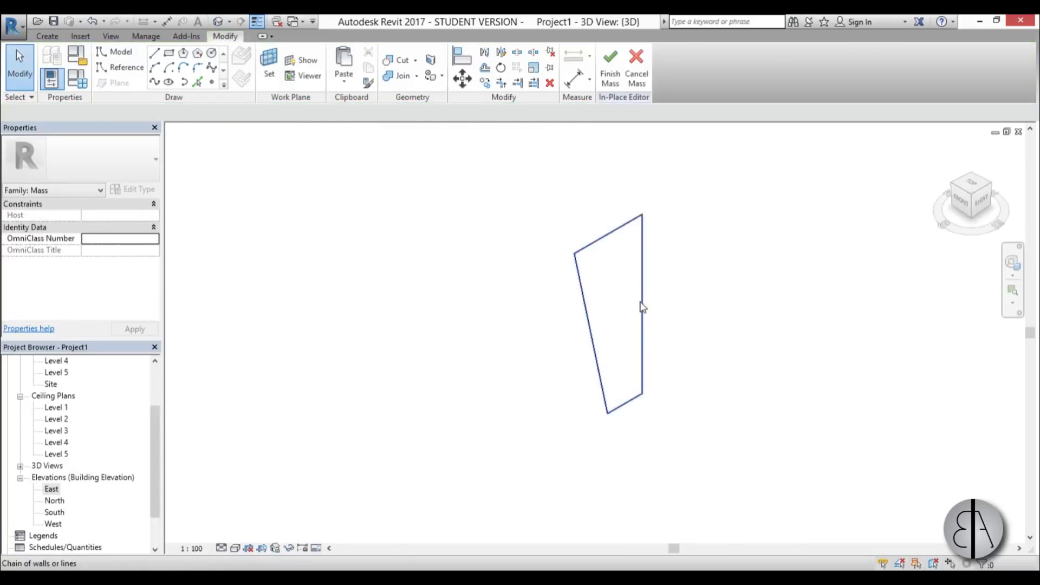
click(640, 304)
click(618, 62)
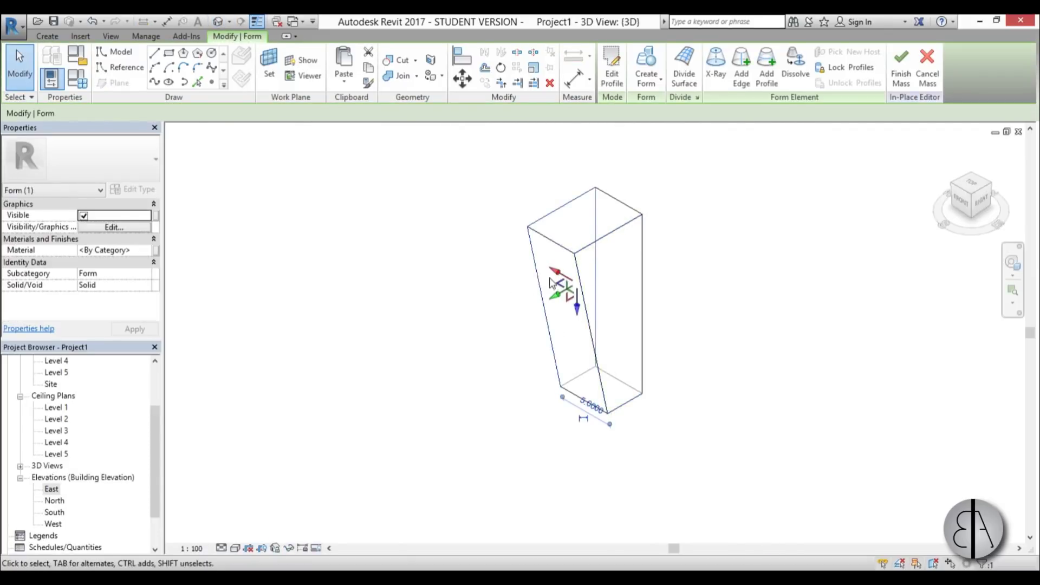
Pull the solid's slanted-profile side face outward until the form is about 5.84 m wide.
shift+middle_drag(504, 407, 541, 311)
click(547, 325)
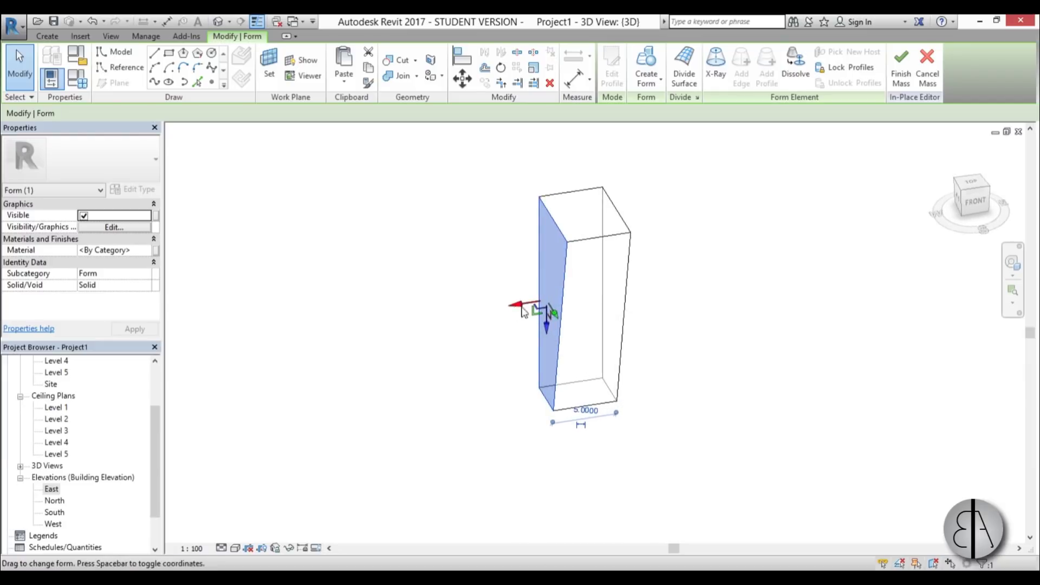
drag(486, 318, 532, 310)
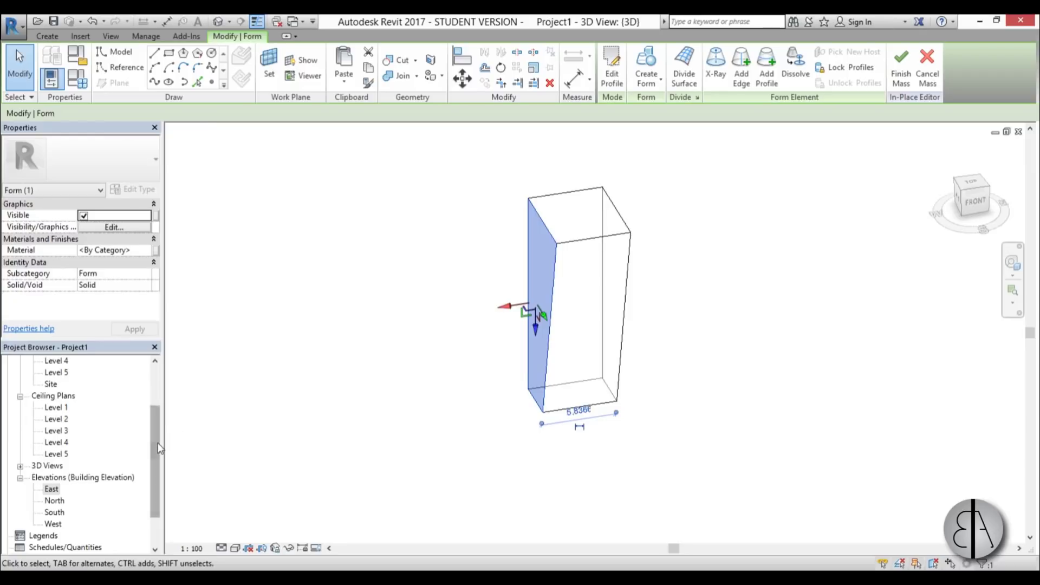
In the Level 1 floor plan, align the mass's left side face with the plan image's edge, about 5.38 m from the reference plane.
drag(155, 444, 155, 403)
double_click(56, 396)
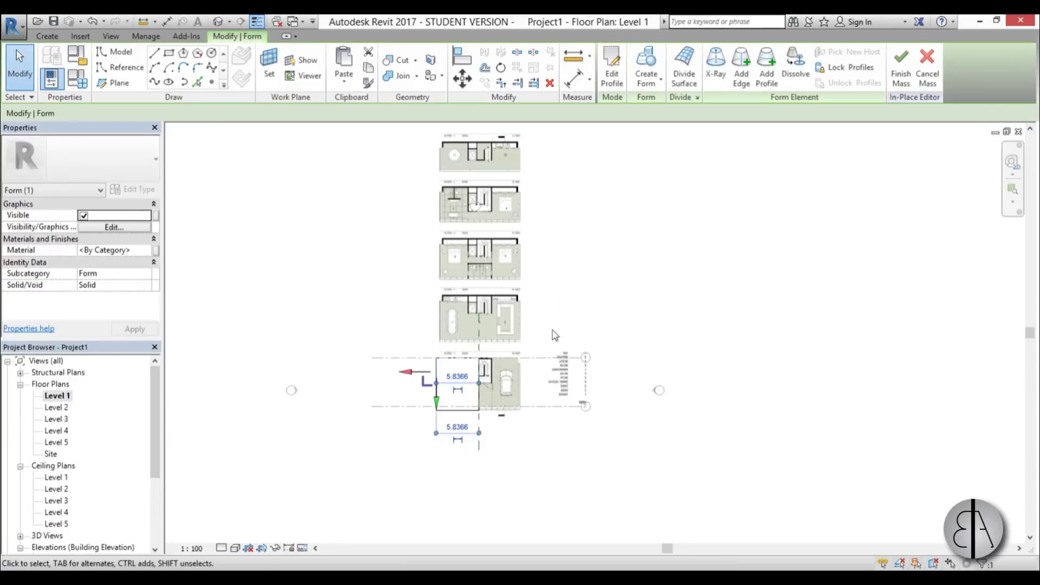
scroll(427, 374, up, 4)
scroll(455, 389, up, 3)
mouse_move(472, 390)
mouse_down()
mouse_move(494, 395)
mouse_move(465, 392)
mouse_up()
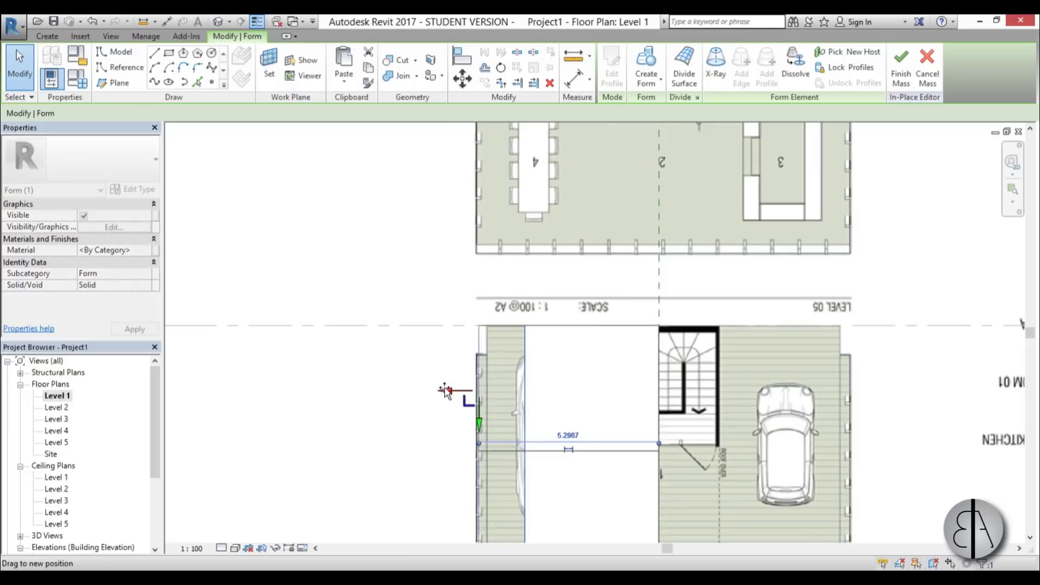
scroll(316, 205, down, 3)
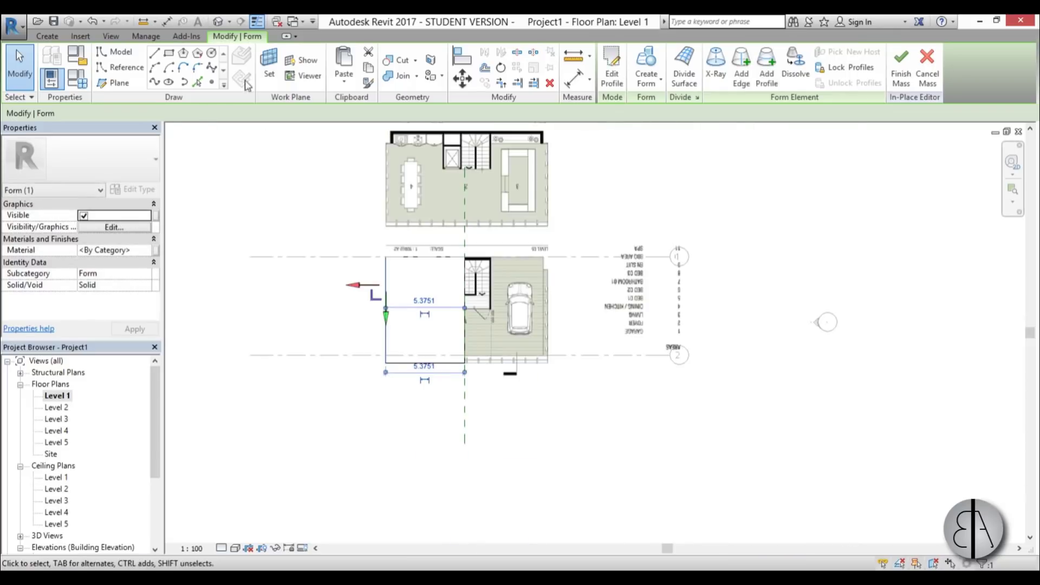
In the Level 1 floor plan, pull the opposite side face to the plan's other edge for a total width of about 11.05 m.
click(218, 23)
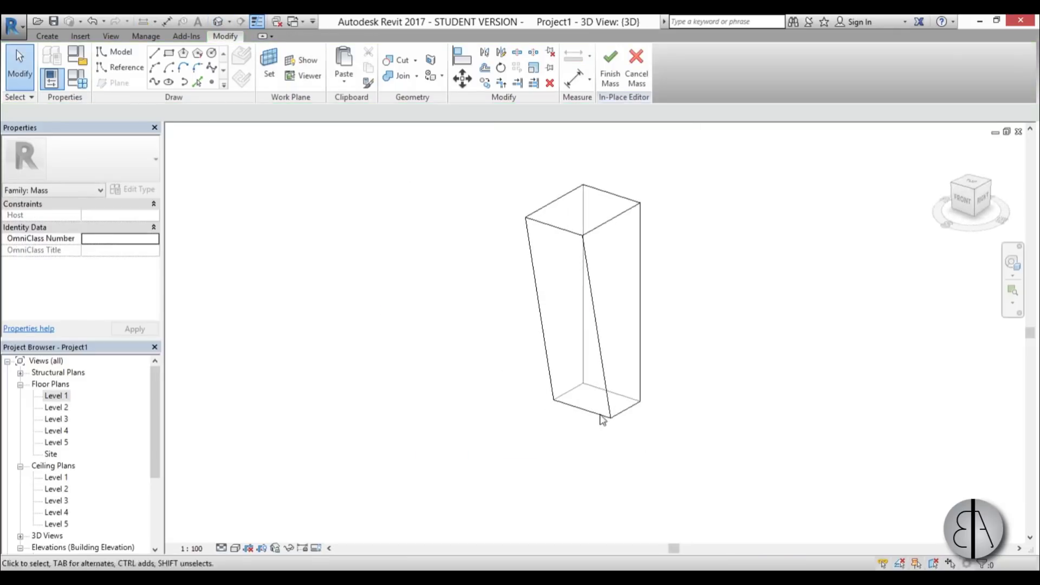
click(623, 417)
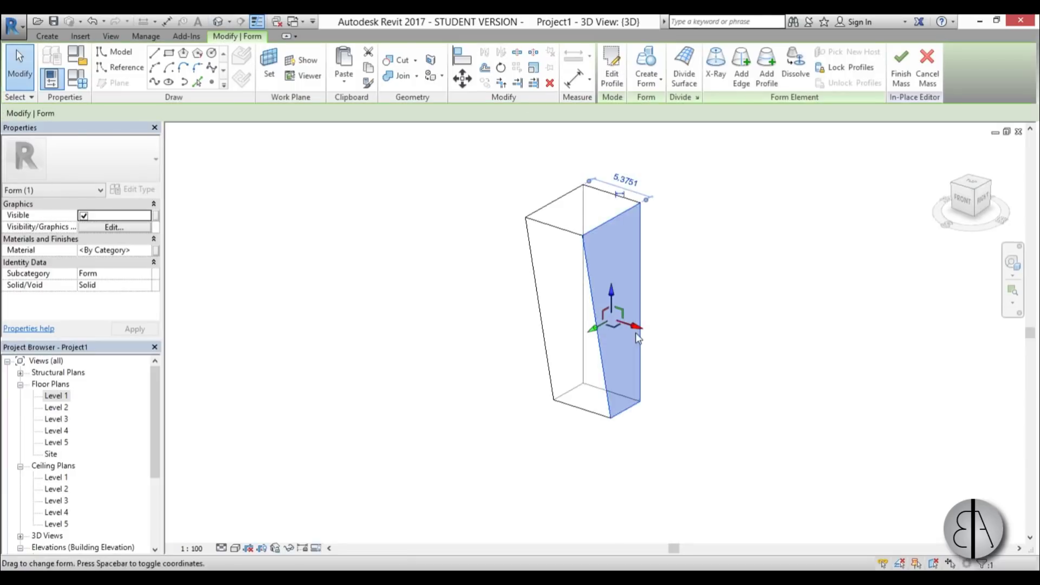
double_click(55, 395)
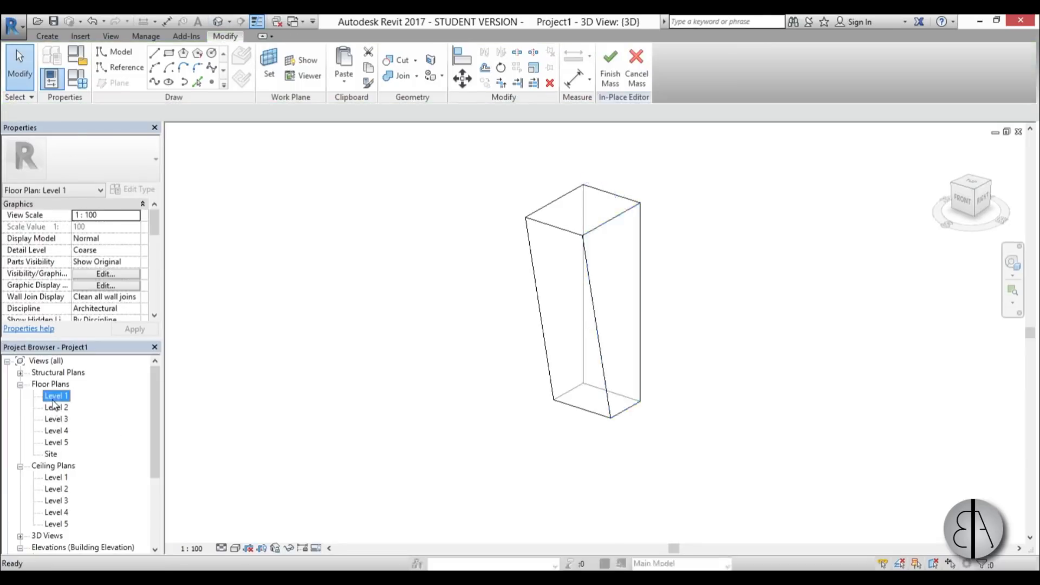
drag(468, 334, 695, 343)
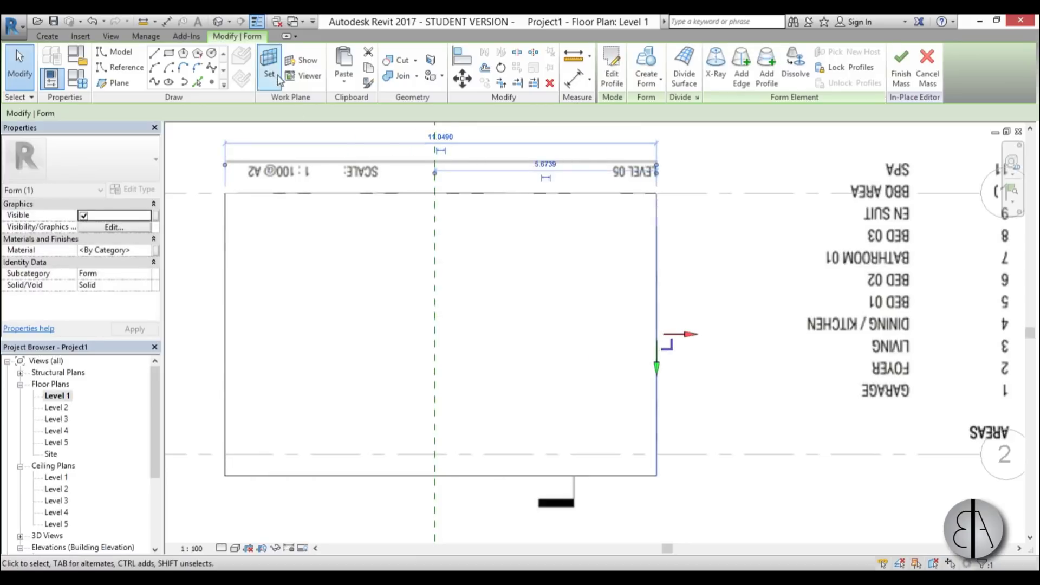
Return to the default 3D view and finish the in-place mass.
click(218, 24)
shift+middle_drag(524, 302, 547, 352)
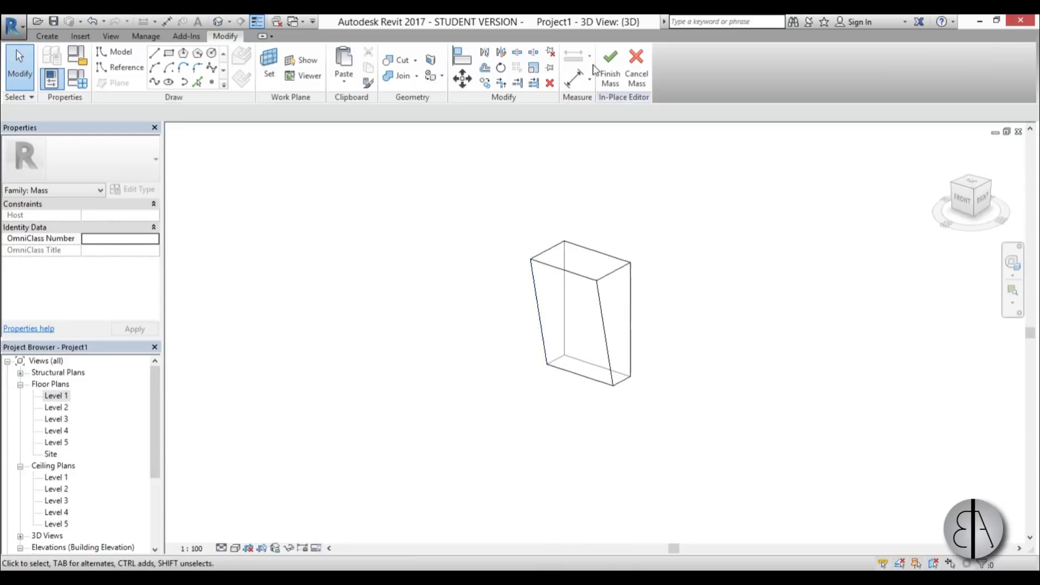
click(611, 75)
scroll(652, 276, up, 4)
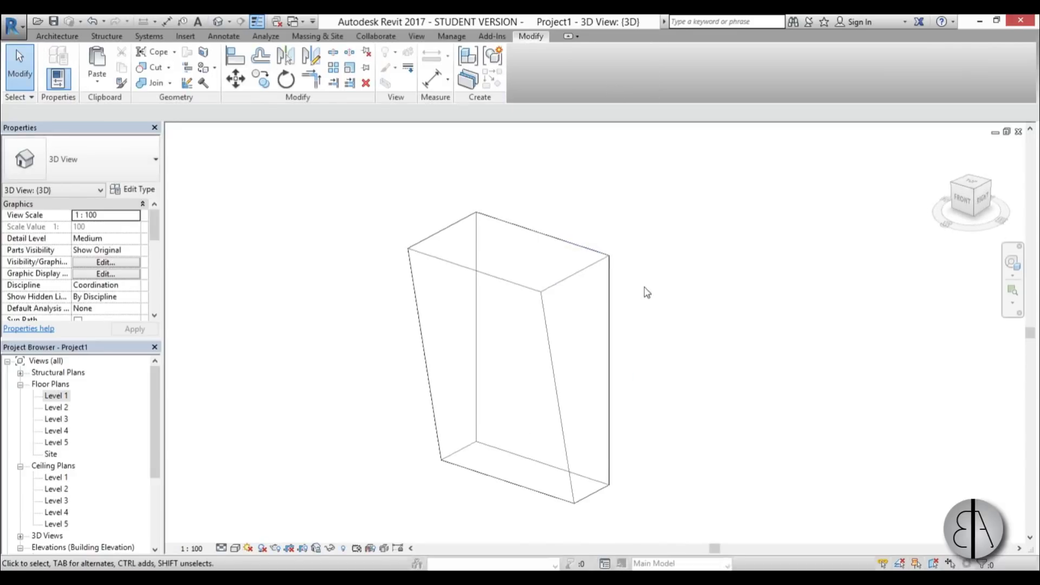
Create a 1500 x 3000mm curtain system by face on the mass's slanted front and both side faces.
click(312, 37)
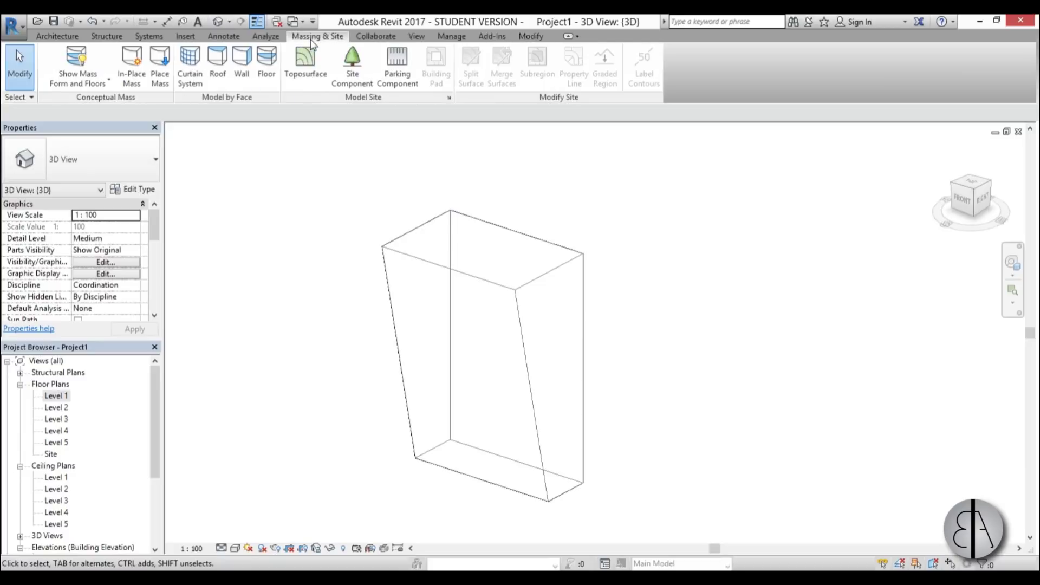
click(190, 70)
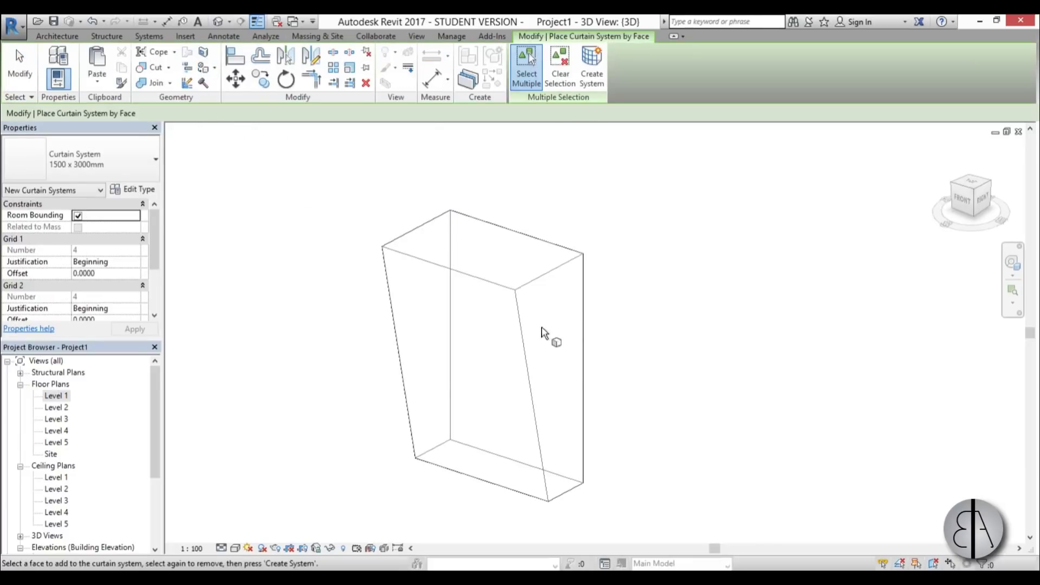
click(525, 319)
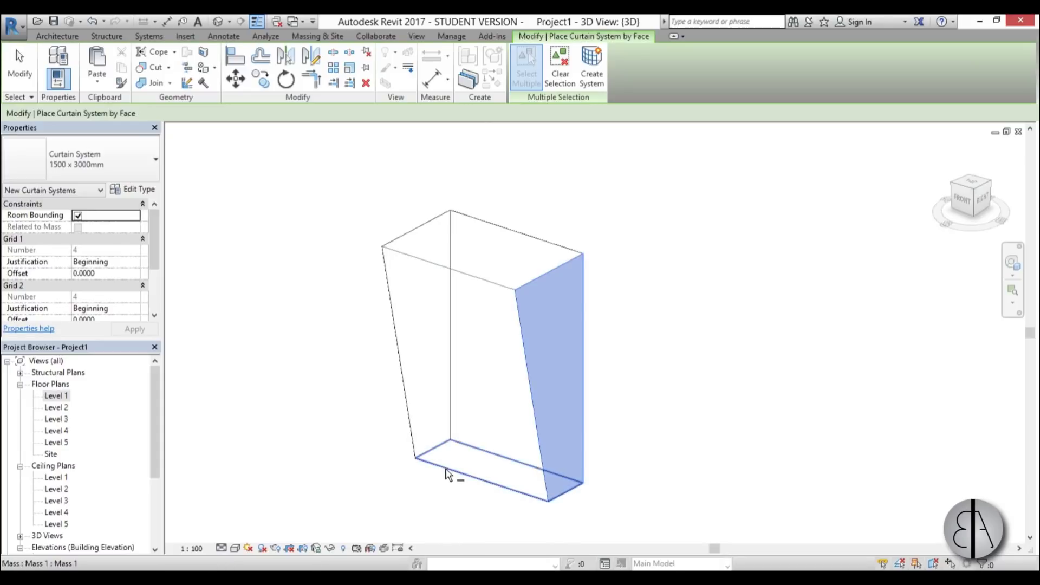
shift+middle_drag(378, 406, 475, 382)
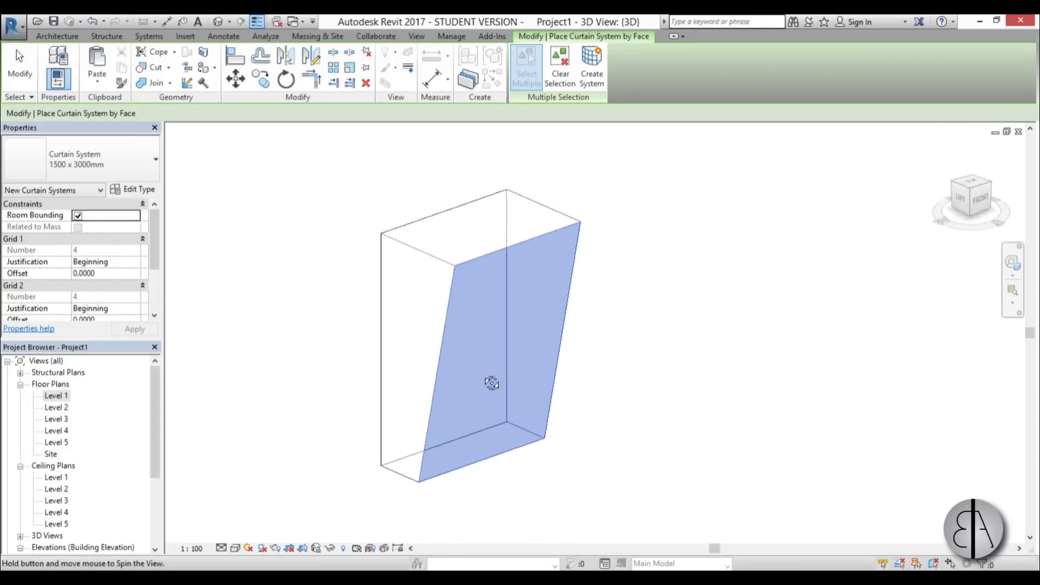
click(431, 266)
shift+middle_drag(432, 267, 478, 364)
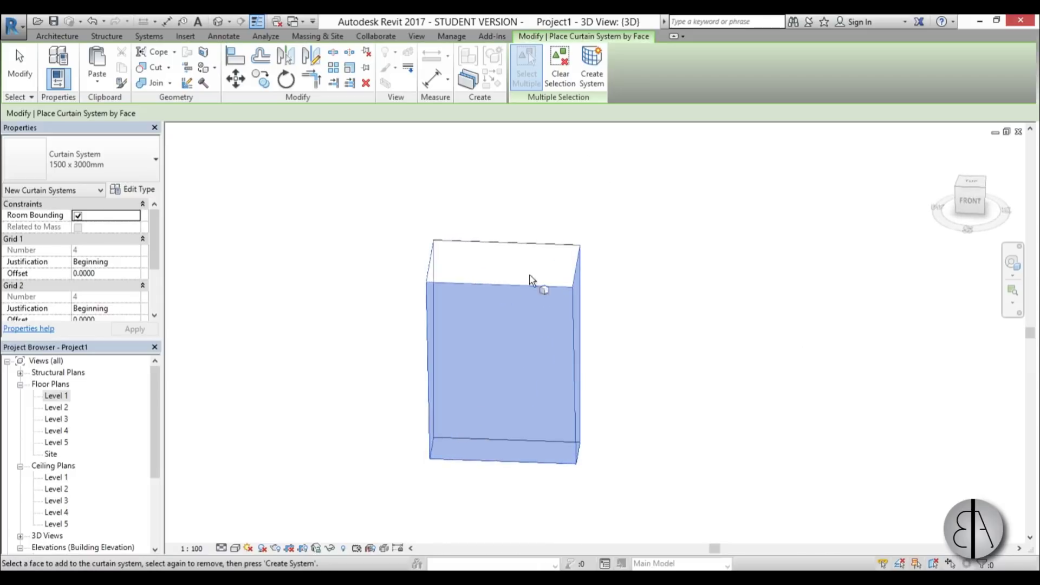
click(599, 76)
shift+middle_drag(666, 366, 595, 358)
key(Escape)
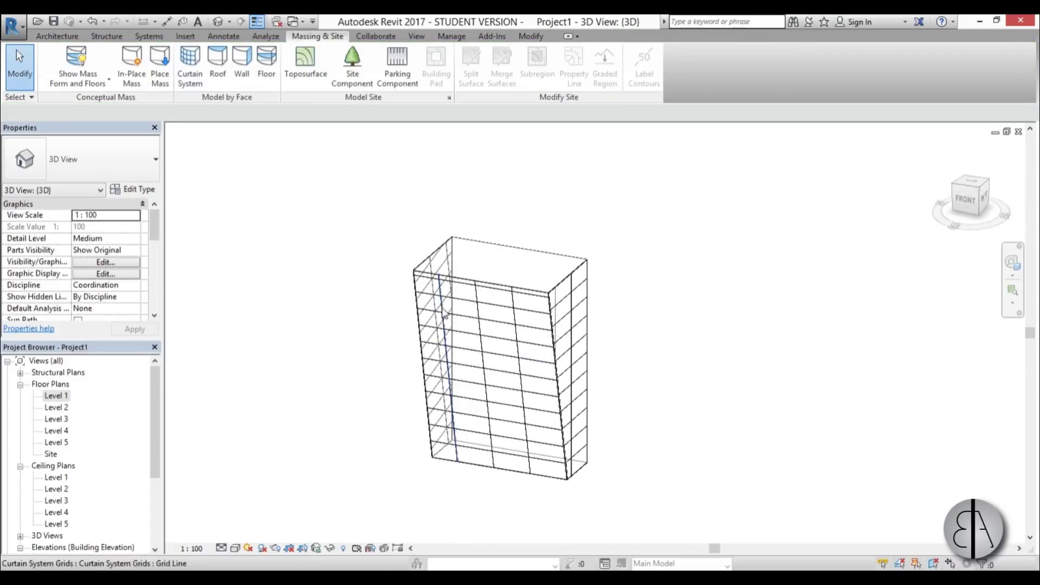
Edit the curtain system type, setting Grid 1 spacing to 1 m and Grid 2 spacing to 3 m.
click(446, 313)
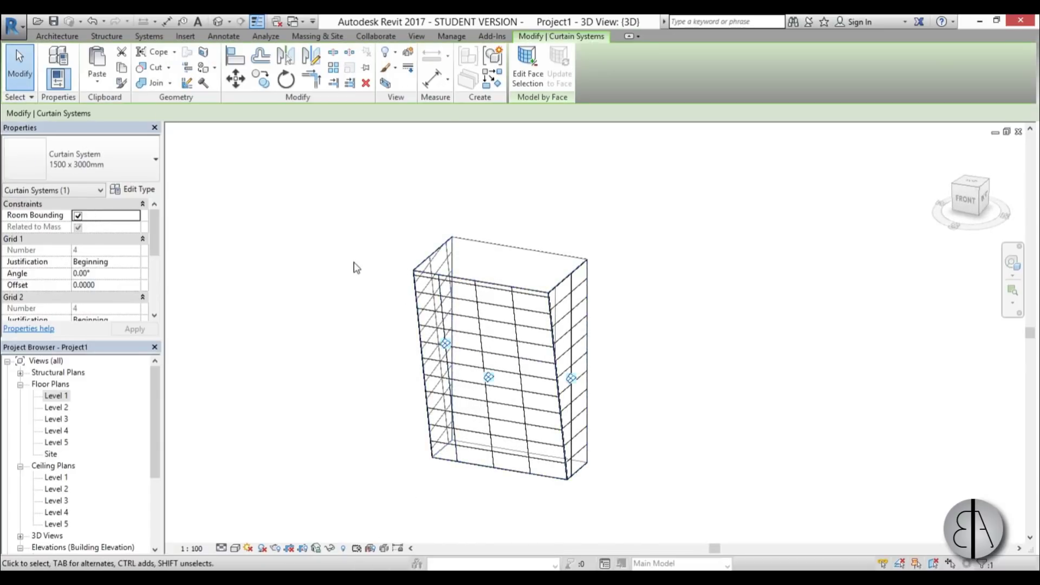
scroll(513, 408, up, 2)
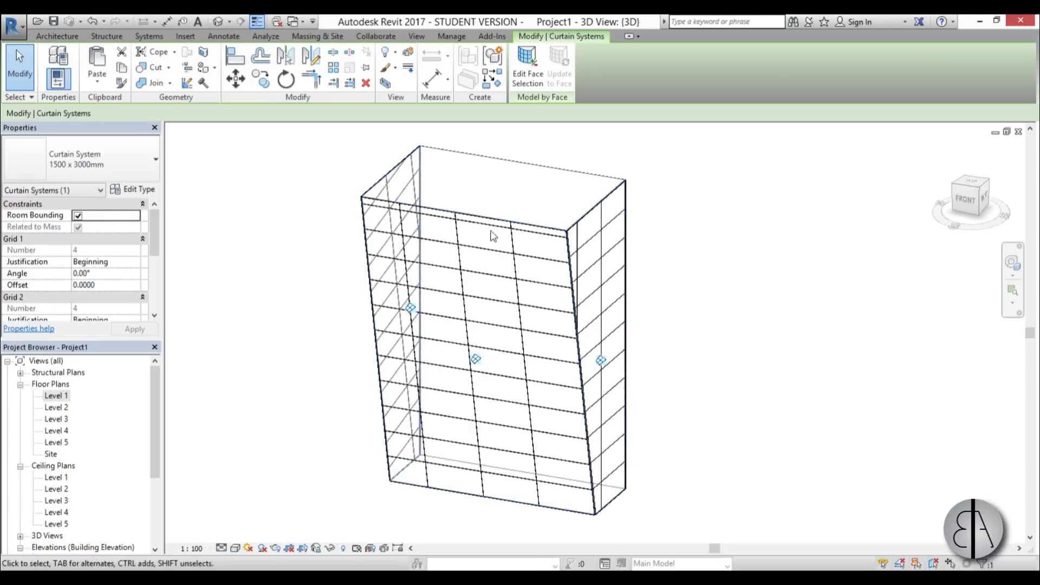
click(131, 190)
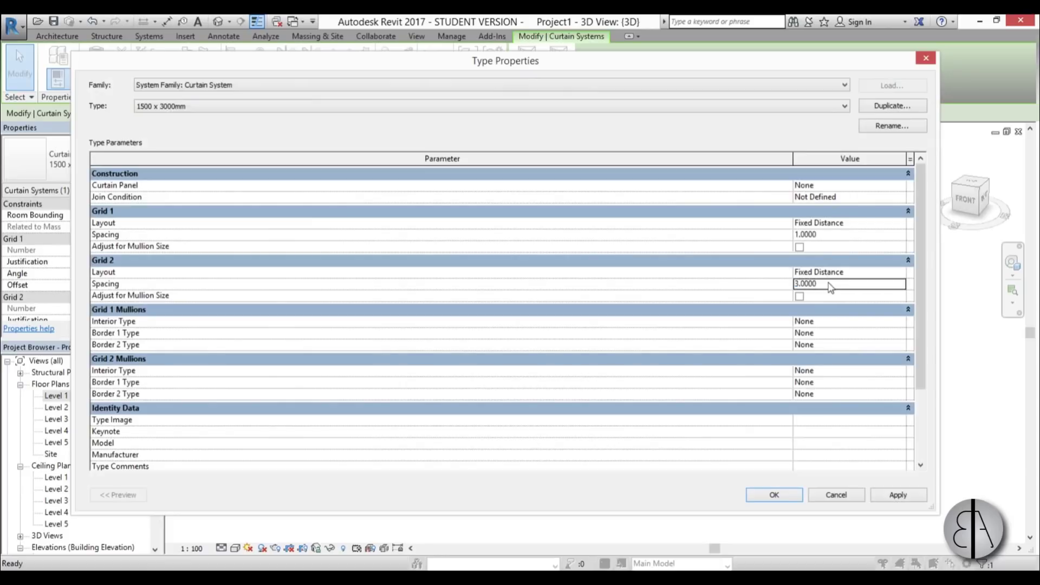
click(783, 499)
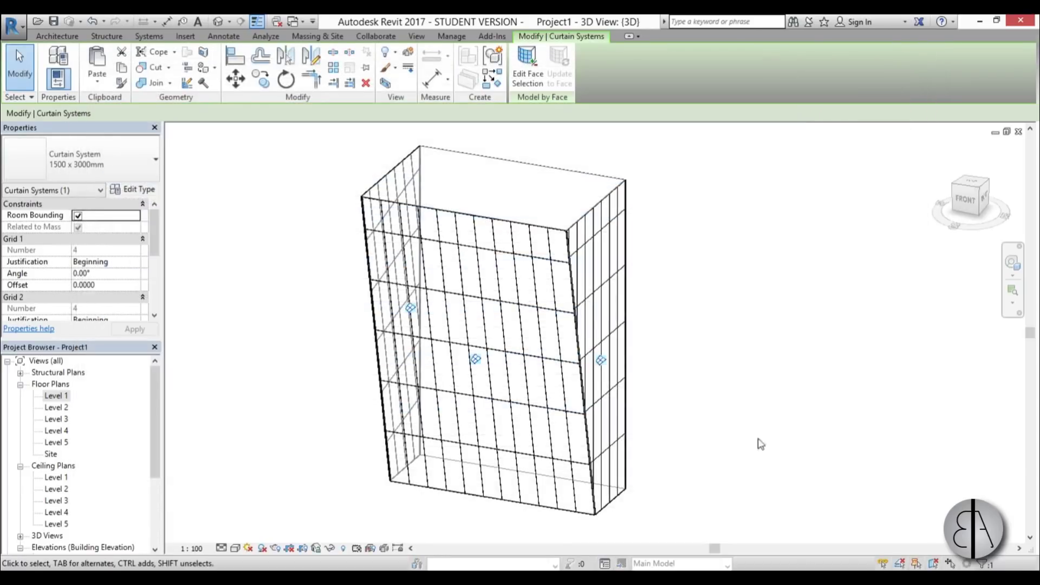
click(704, 428)
Place 50 x 150mm rectangular mullions on all grid lines of the three curtain faces, deleting the elements that cannot be created.
shift+middle_drag(666, 410, 623, 304)
click(59, 36)
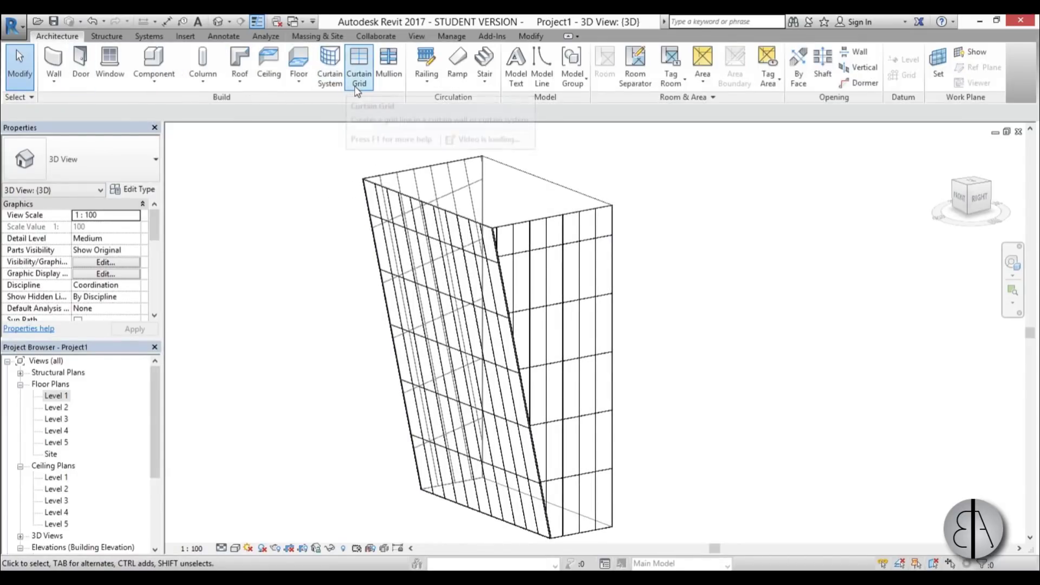
click(394, 81)
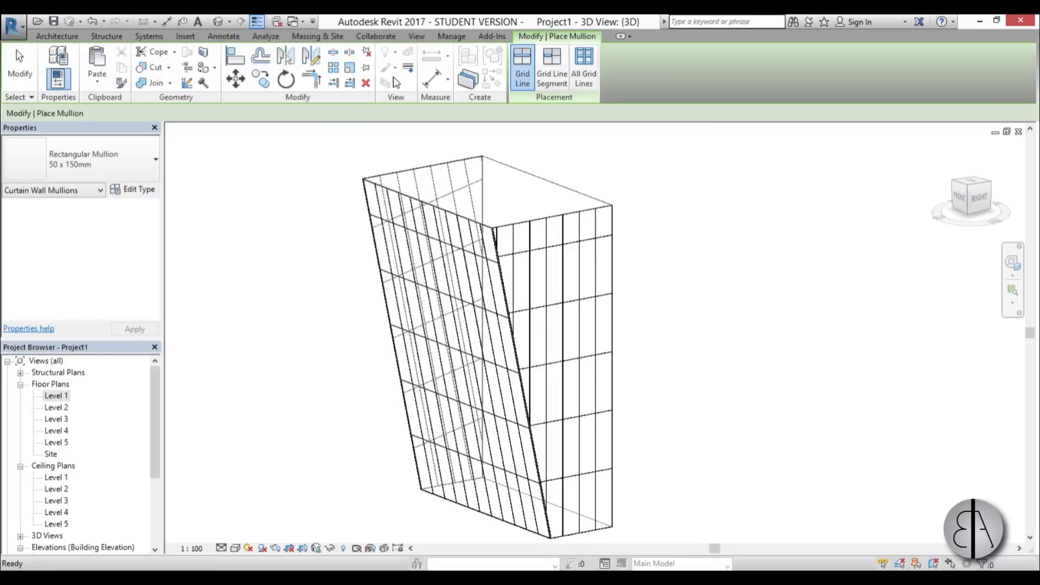
click(587, 80)
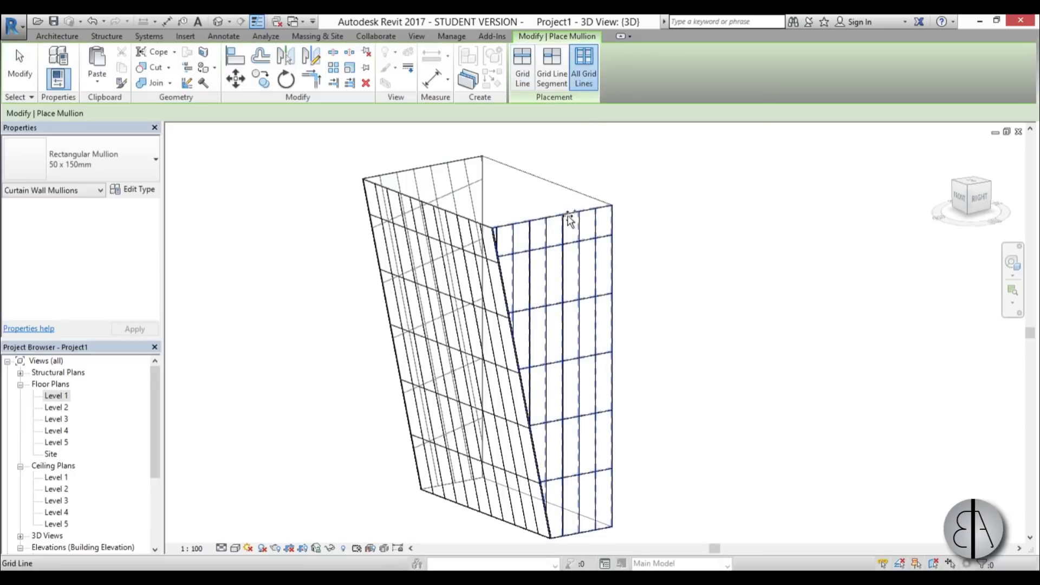
click(497, 217)
click(432, 173)
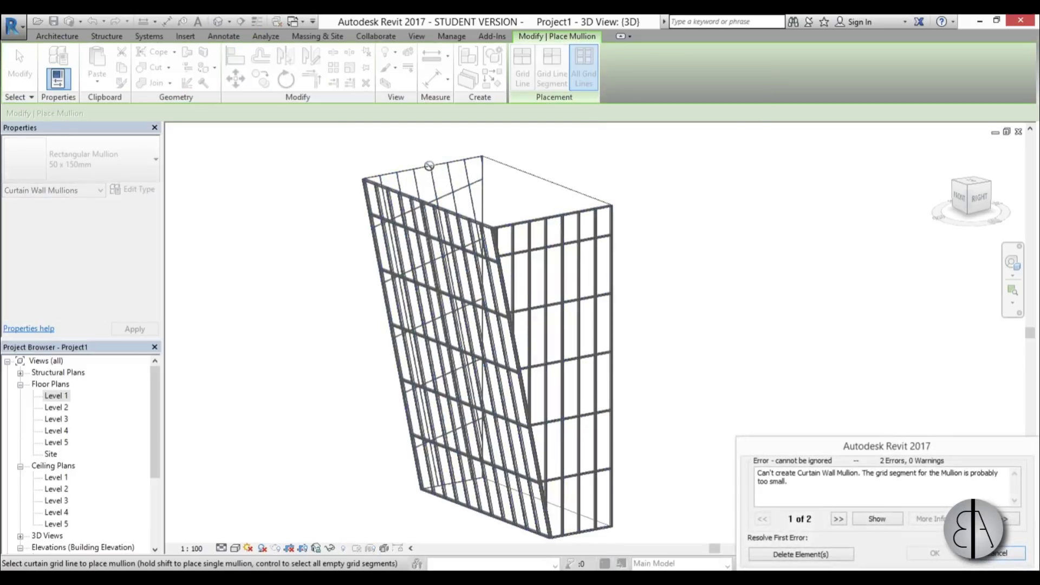
click(777, 548)
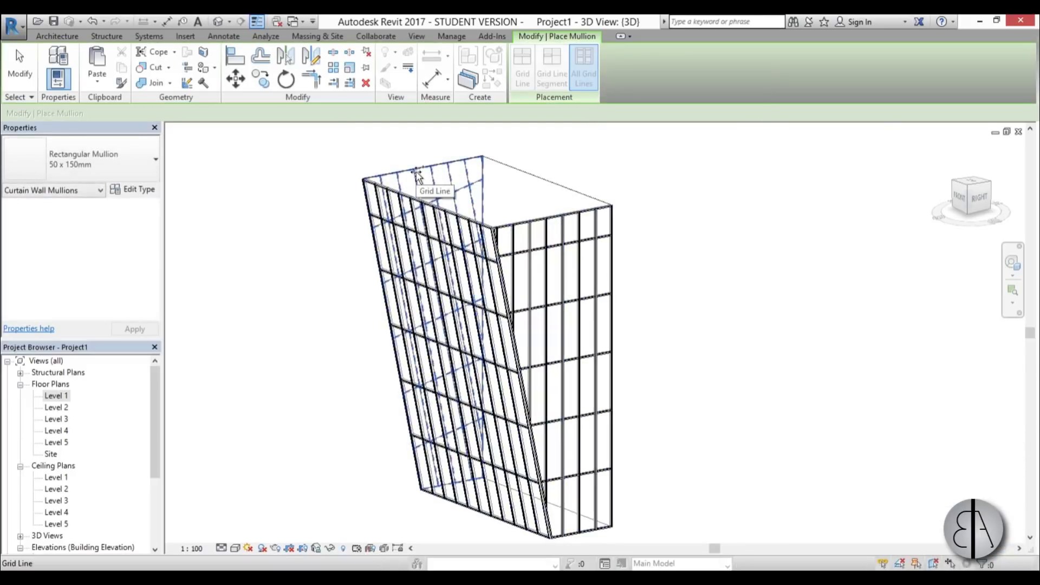
click(415, 183)
click(19, 65)
mouse_move(574, 336)
shift+middle_down()
mouse_move(638, 332)
mouse_move(777, 297)
mouse_move(573, 318)
shift+middle_up()
scroll(525, 309, up, 5)
shift+middle_drag(511, 274, 555, 386)
scroll(522, 331, down, 5)
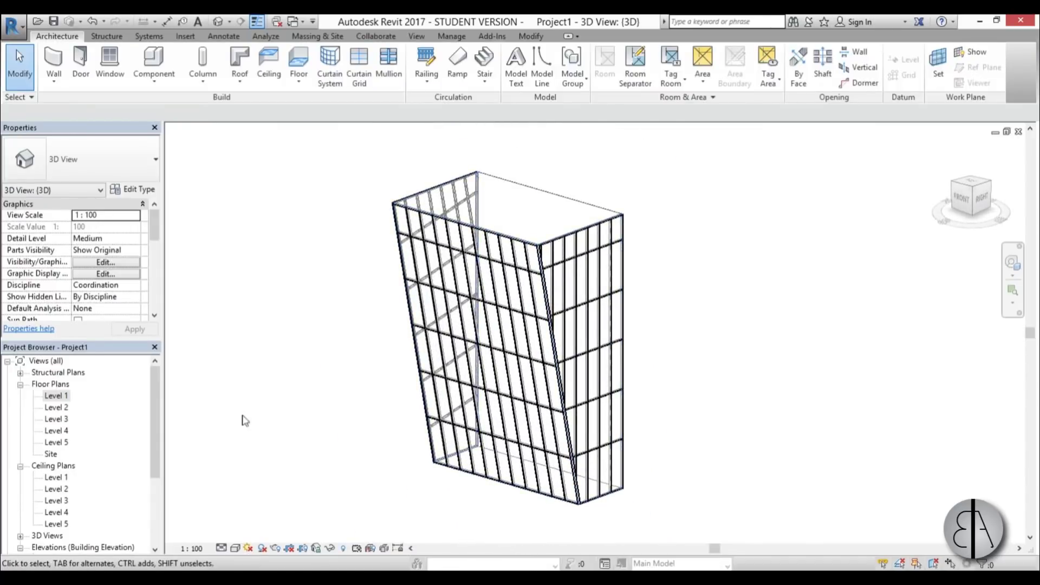
Hide the mass in the Level 1 floor plan.
double_click(53, 395)
middle_drag(314, 271, 409, 243)
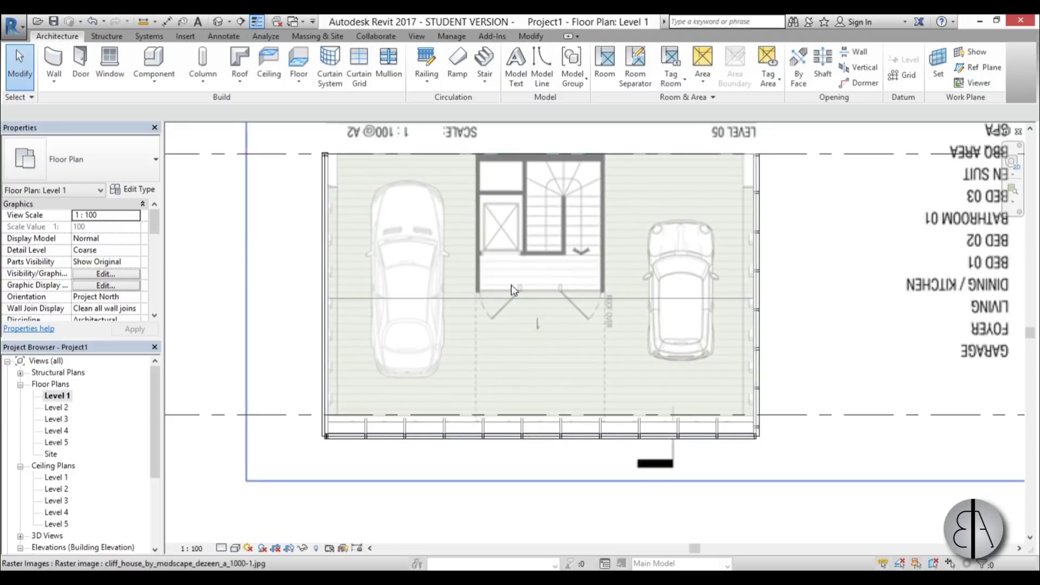
scroll(499, 267, up, 1)
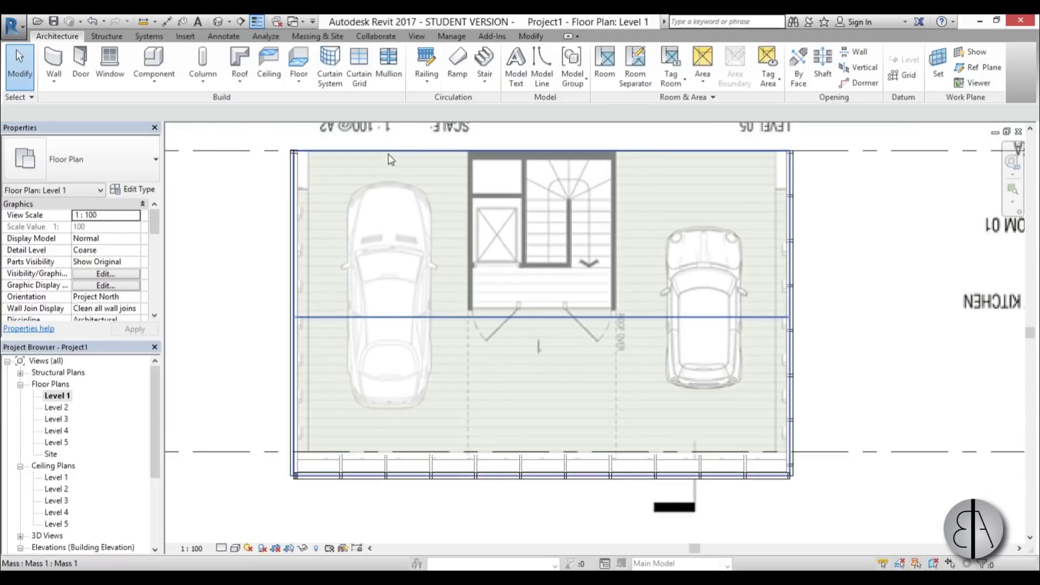
click(389, 159)
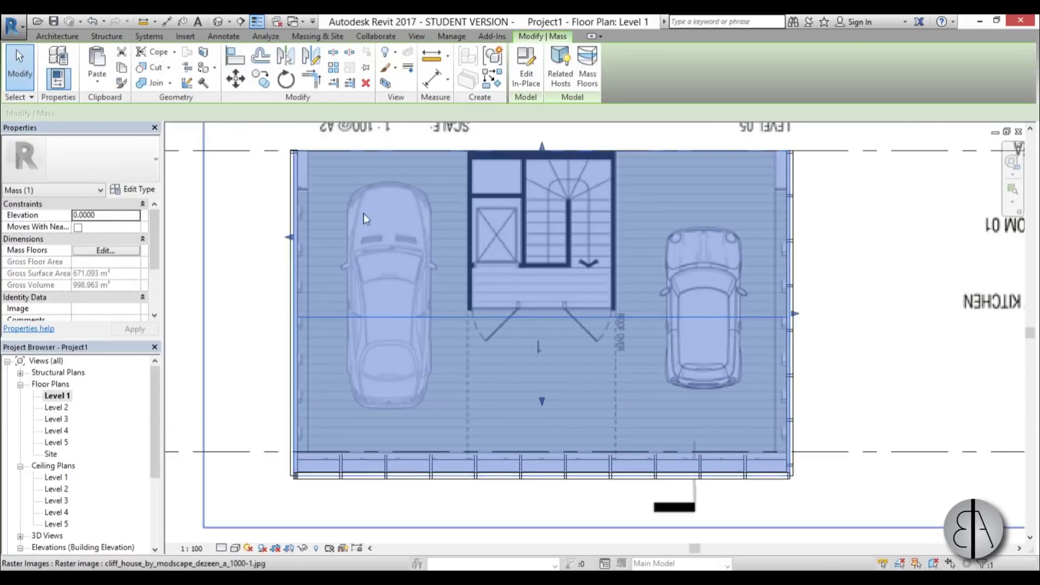
scroll(435, 190, down, 2)
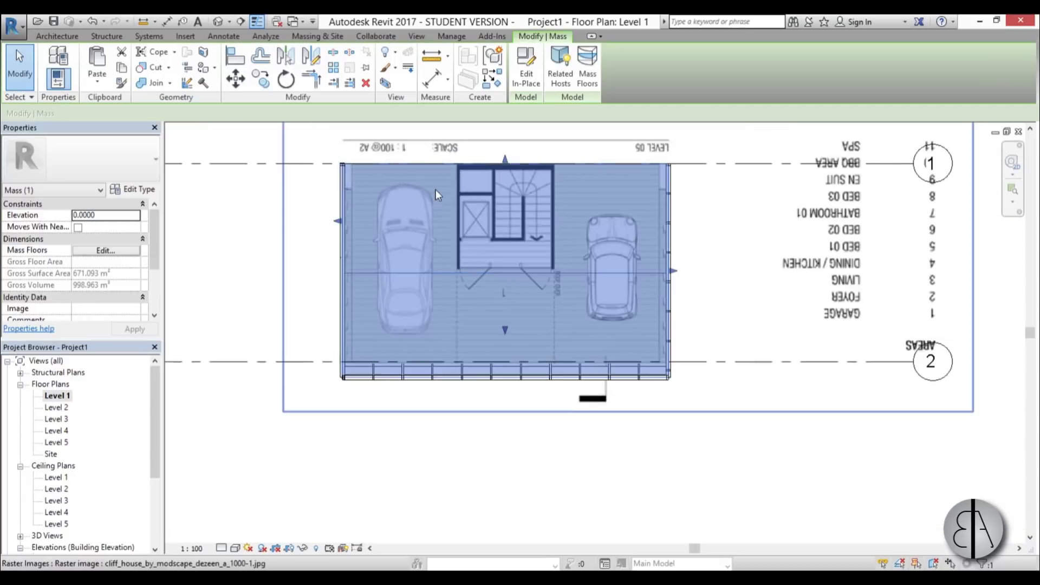
click(394, 61)
click(419, 73)
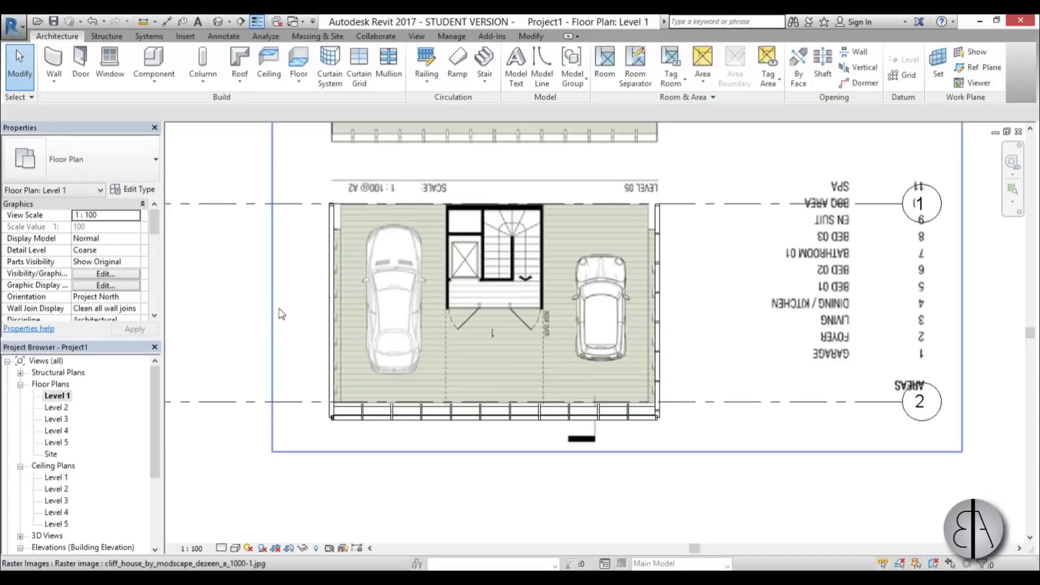
Start a Generic 150mm floor on Level 1 and sketch its rectangular boundary around the plan's decking, 6.7 m deep between grids 1 and 2.
click(298, 62)
click(630, 53)
scroll(325, 201, up, 4)
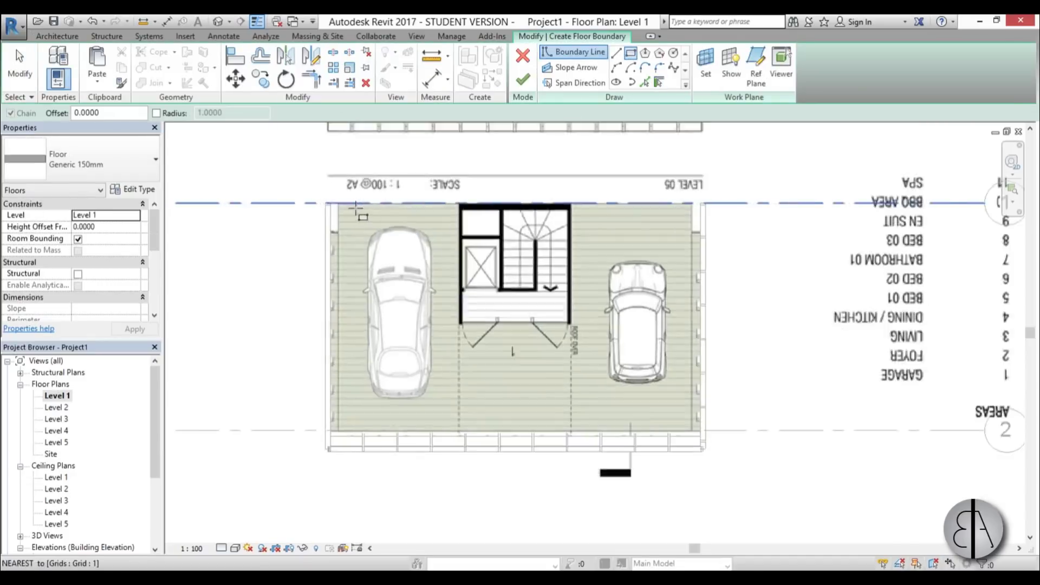
click(320, 198)
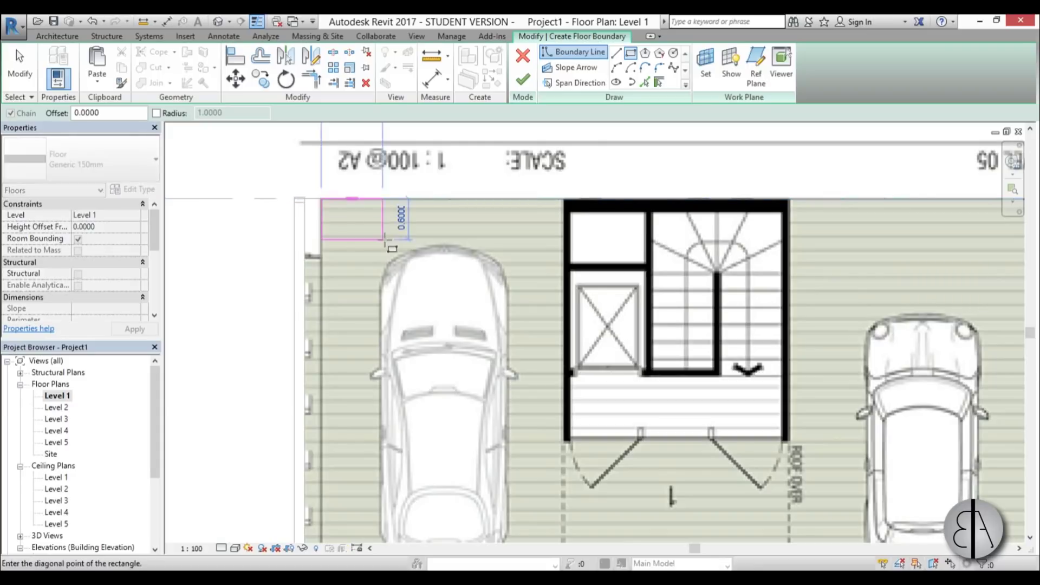
scroll(347, 217, down, 4)
scroll(607, 422, up, 4)
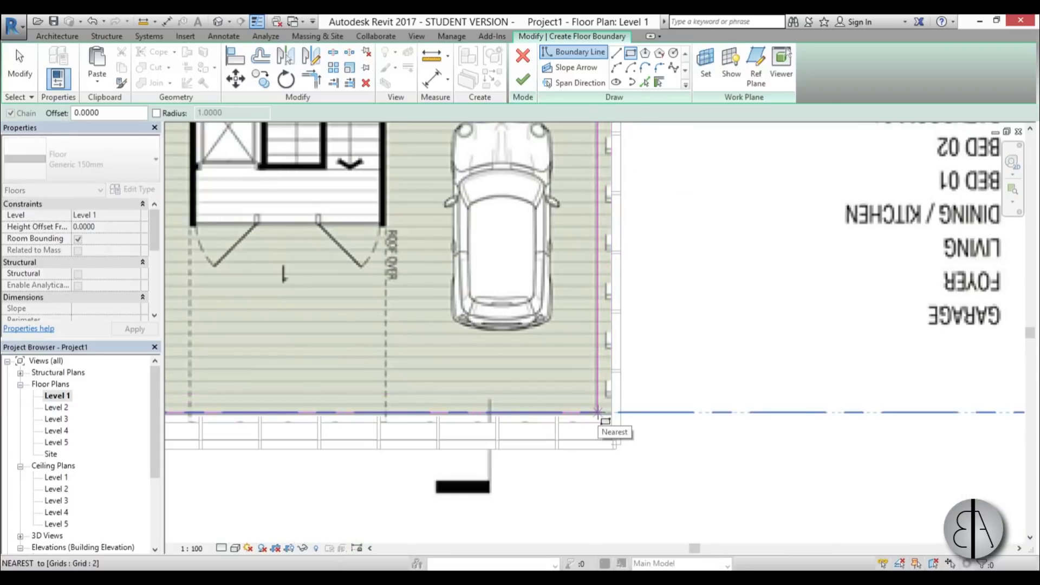
click(598, 412)
scroll(542, 325, down, 4)
scroll(487, 244, up, 4)
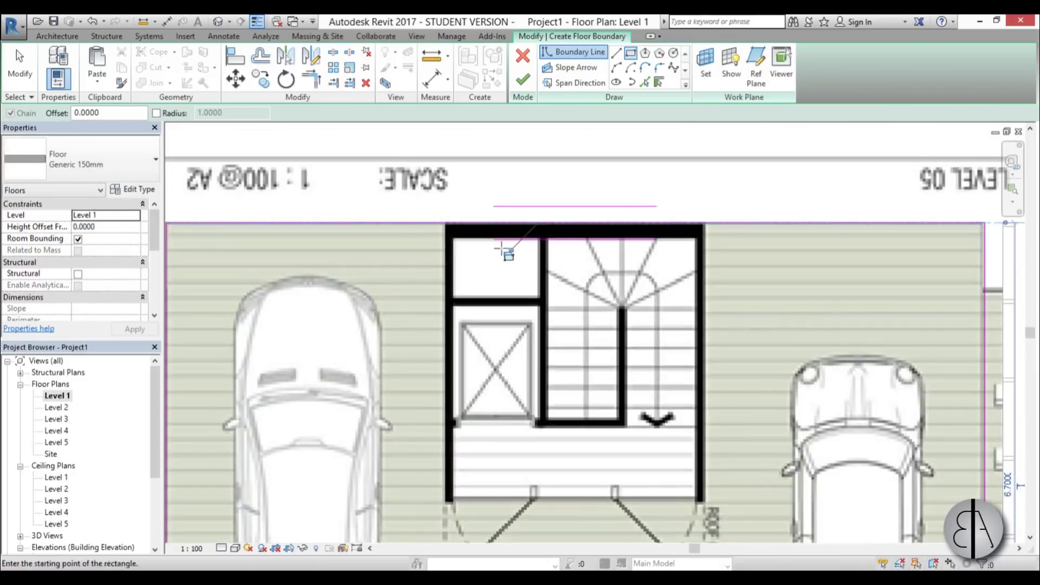
middle_drag(488, 244, 462, 215)
scroll(531, 158, up, 1)
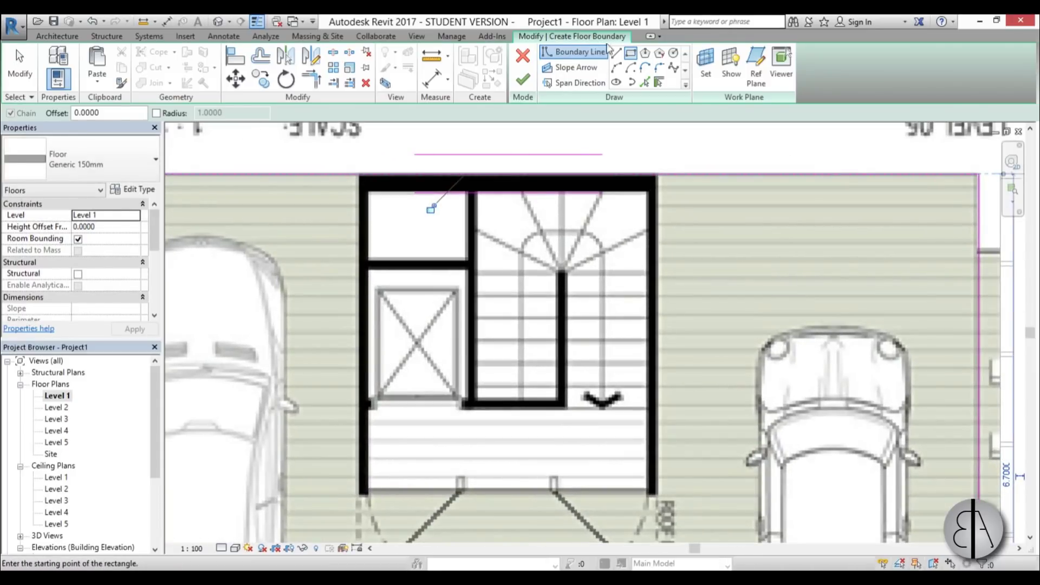
Sketch rectangular openings around the staircase (about 1.9 by 2.4 m) and around the lift, and finish the Generic 150mm floor.
click(477, 193)
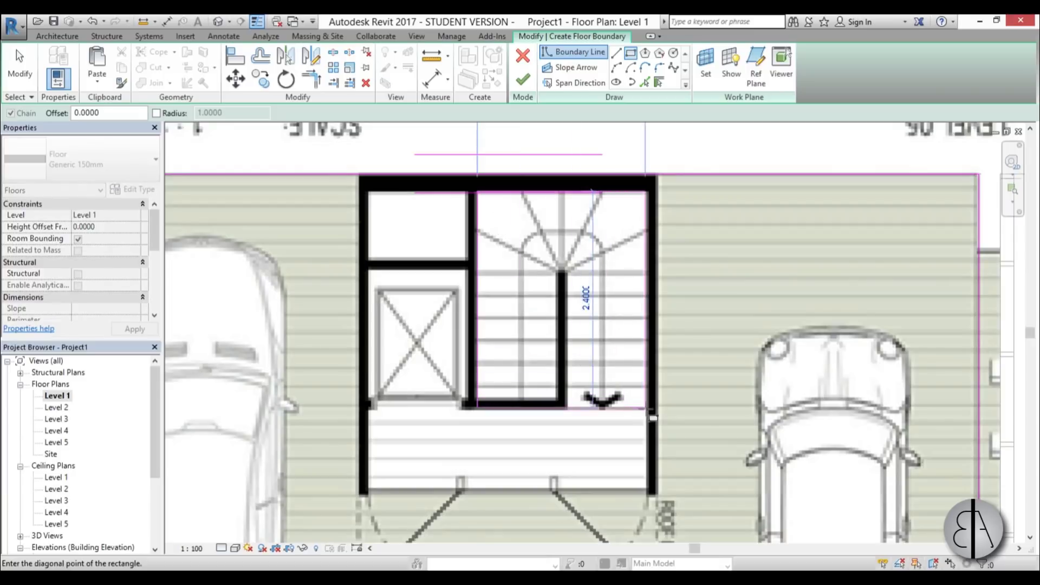
click(653, 418)
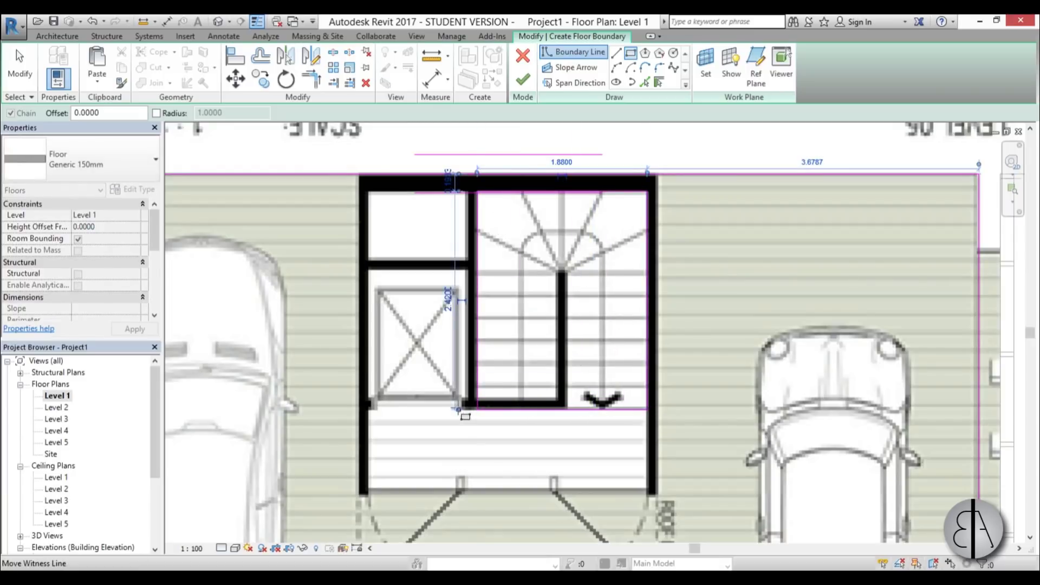
click(371, 273)
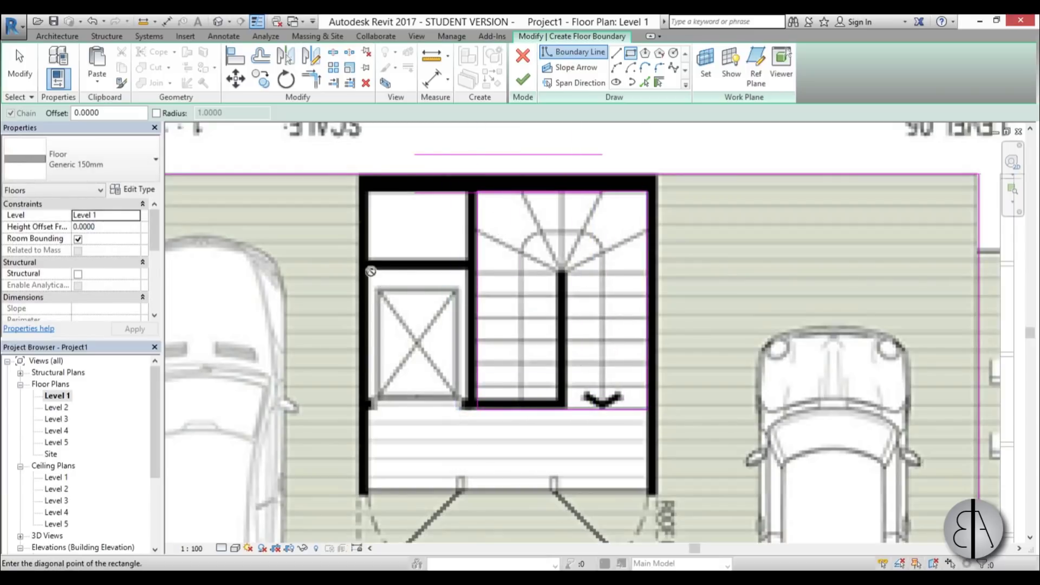
click(461, 406)
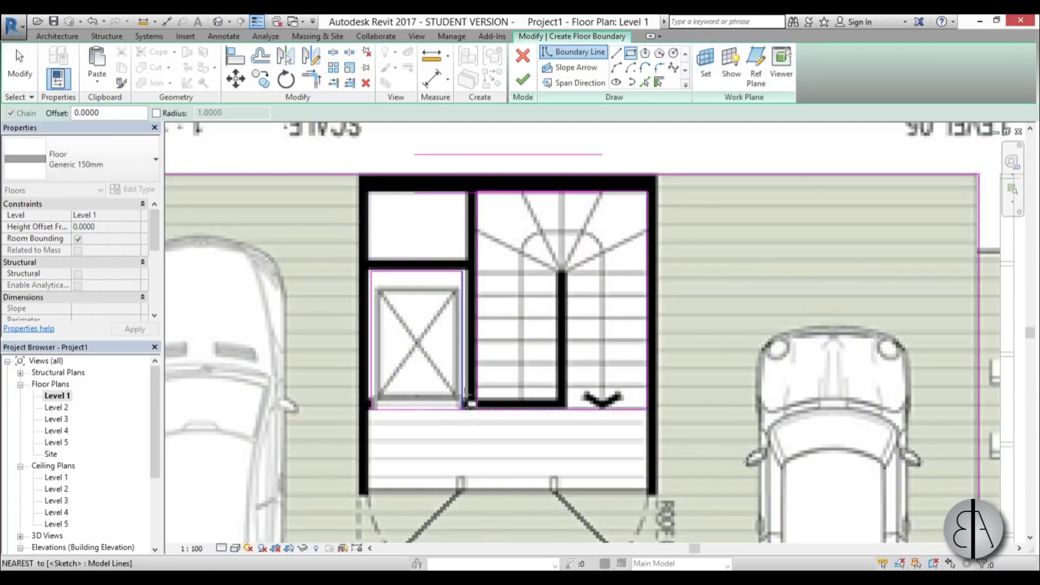
key(Escape)
key(Escape)
scroll(408, 282, up, 3)
scroll(461, 241, down, 1)
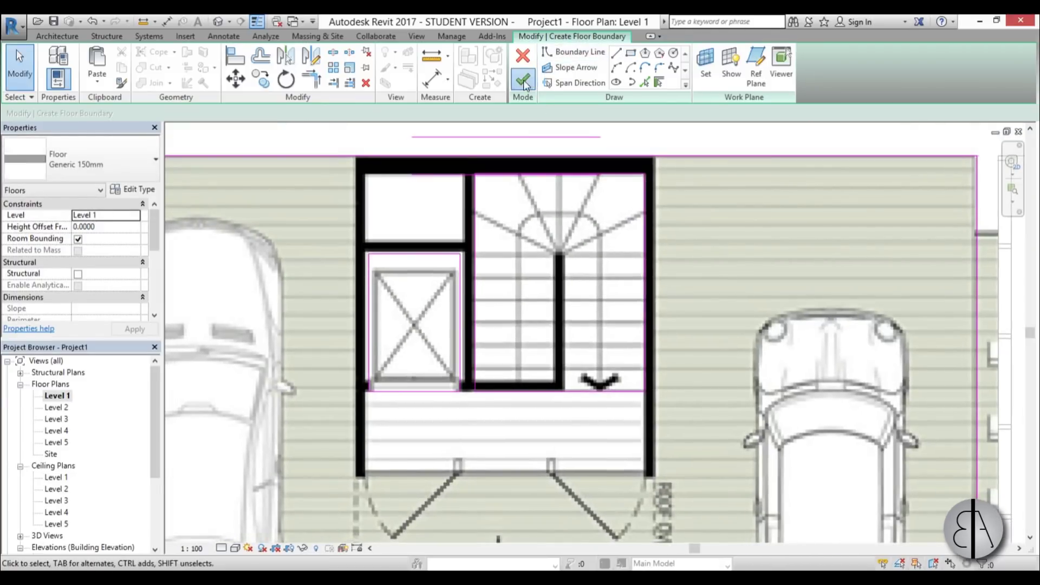
click(522, 82)
Examine the finished Level 1 floor and its two openings against the plan image underneath.
scroll(442, 269, down, 2)
key(Escape)
scroll(442, 269, down, 4)
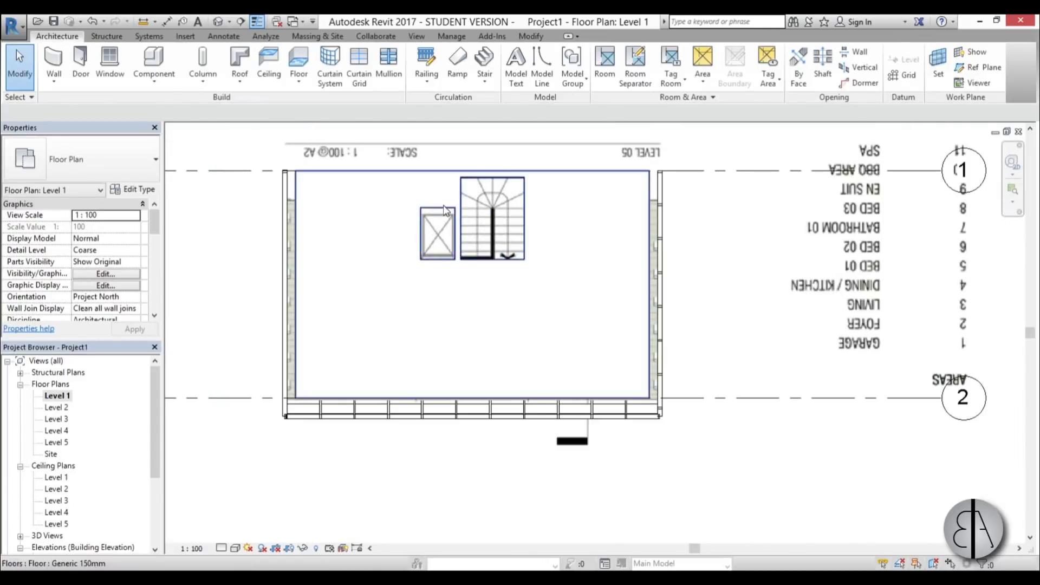
click(454, 307)
scroll(454, 307, down, 2)
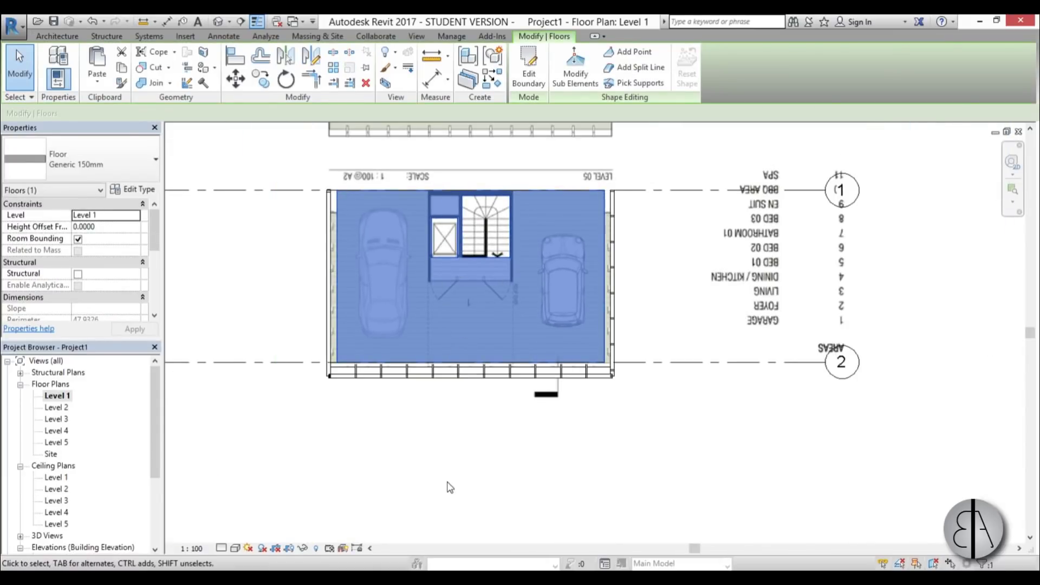
key(Escape)
click(384, 261)
scroll(384, 261, up, 2)
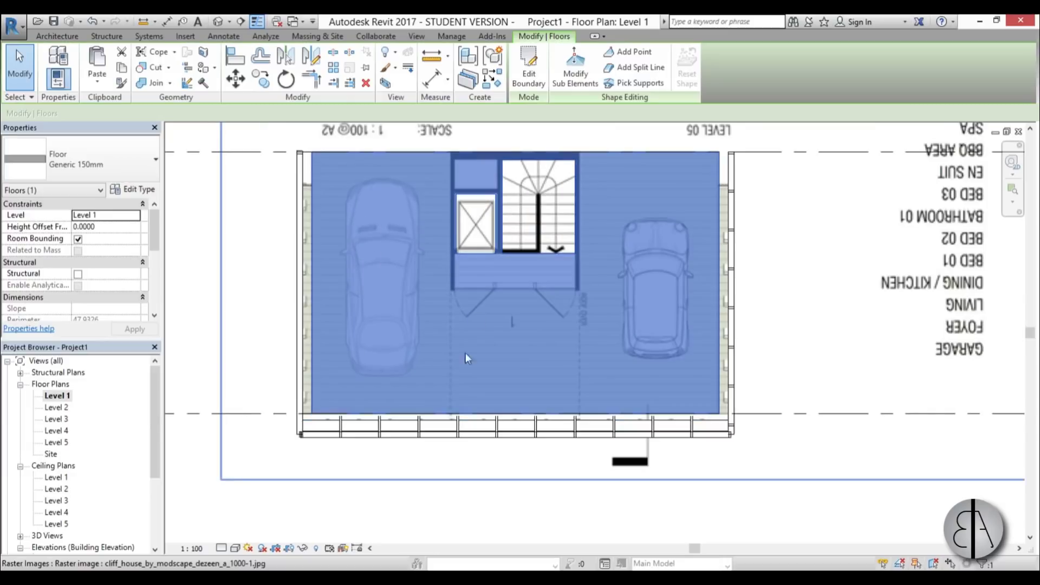
middle_drag(427, 292, 414, 325)
key(Escape)
click(428, 296)
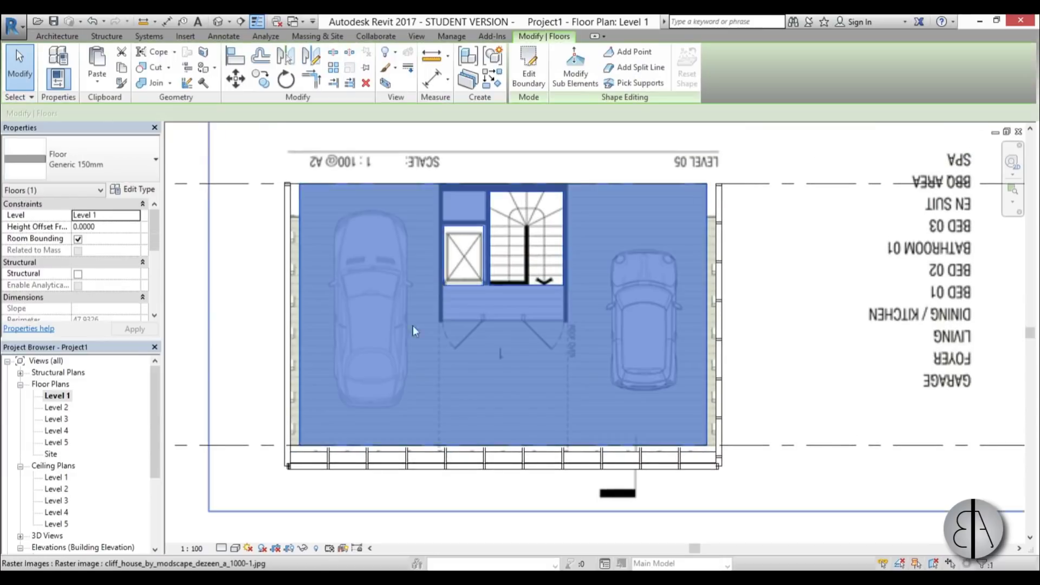
key(Escape)
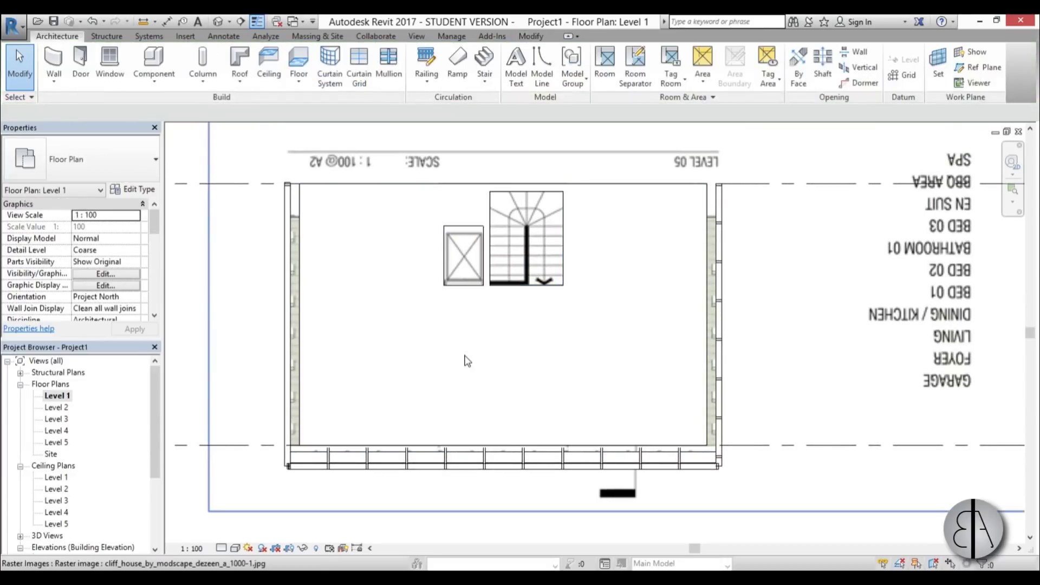
Set the model display transparency of the Level 1 floor plan to 60 with the Hidden Line style.
click(239, 548)
click(265, 450)
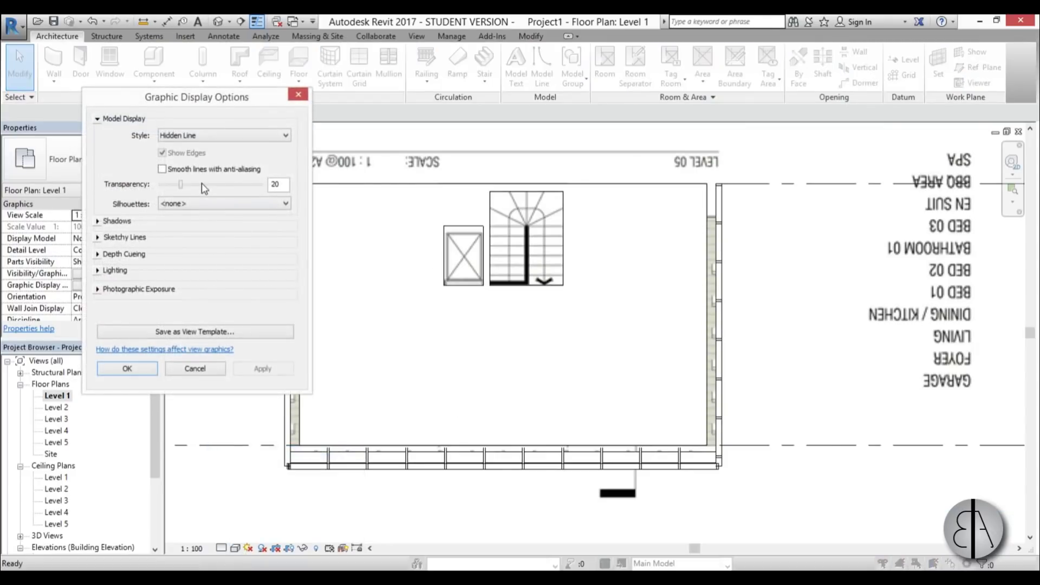
click(261, 368)
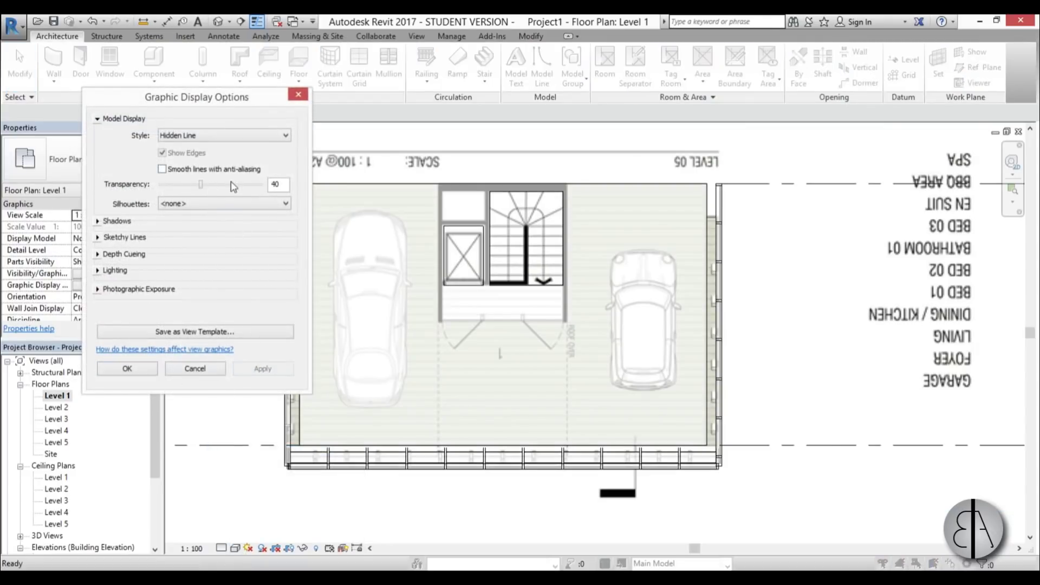
click(262, 368)
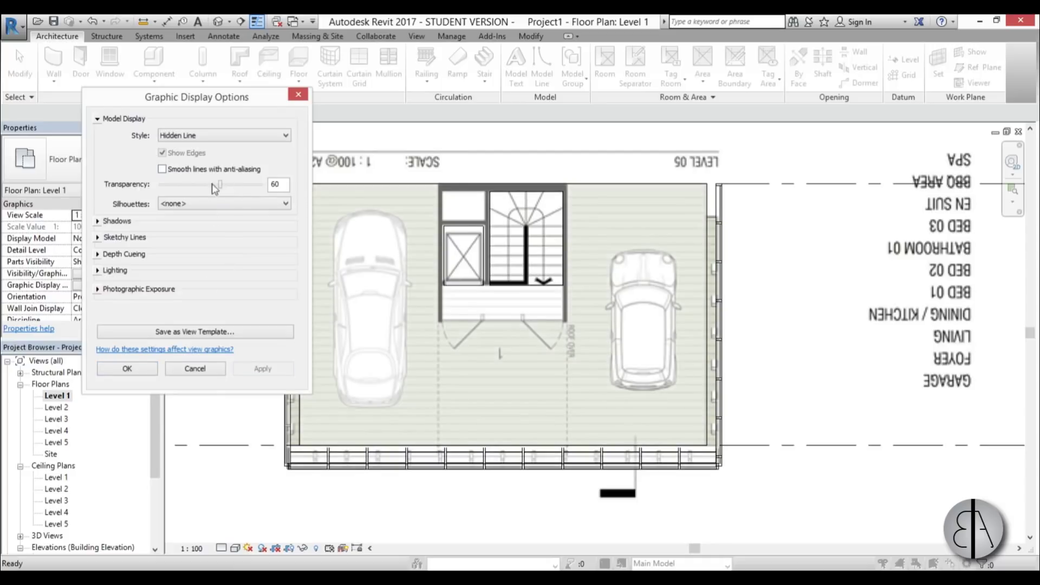
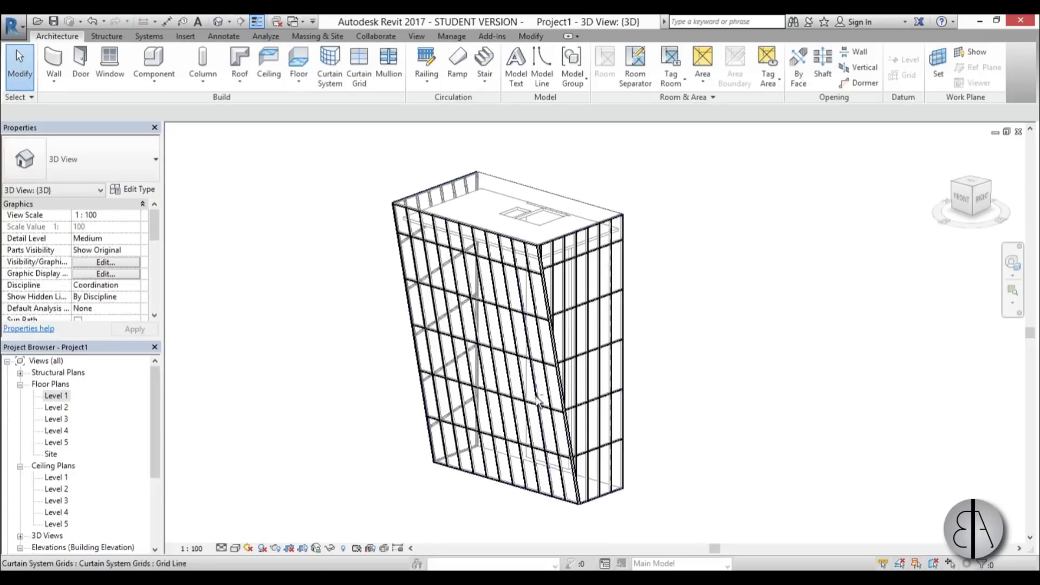
Delete the tall wall inside the curtain-walled volume that reaches down to the building's base in the 3D view.
shift+middle_drag(596, 303, 563, 383)
scroll(550, 455, up, 2)
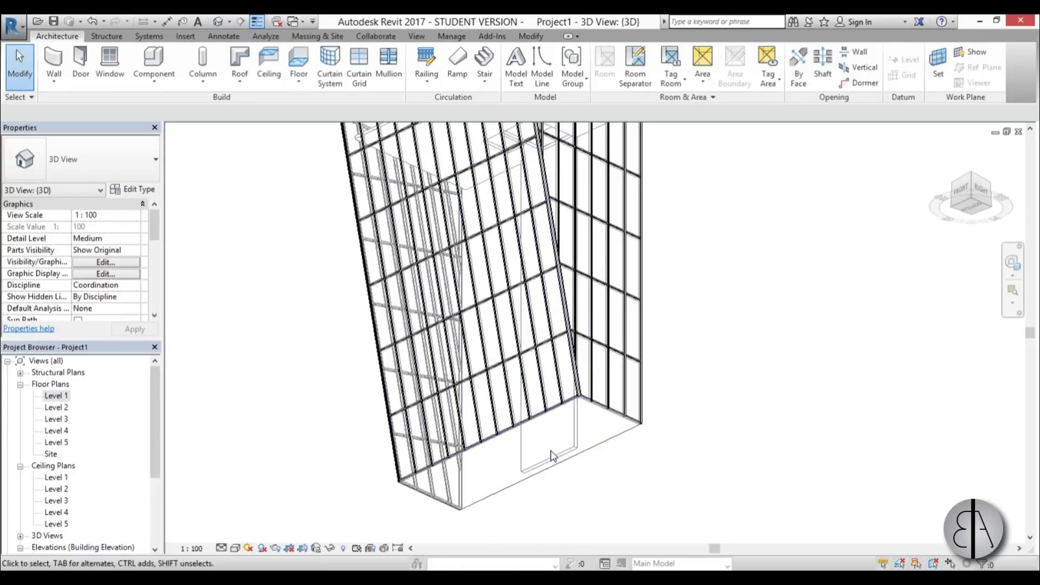
click(551, 458)
key(Escape)
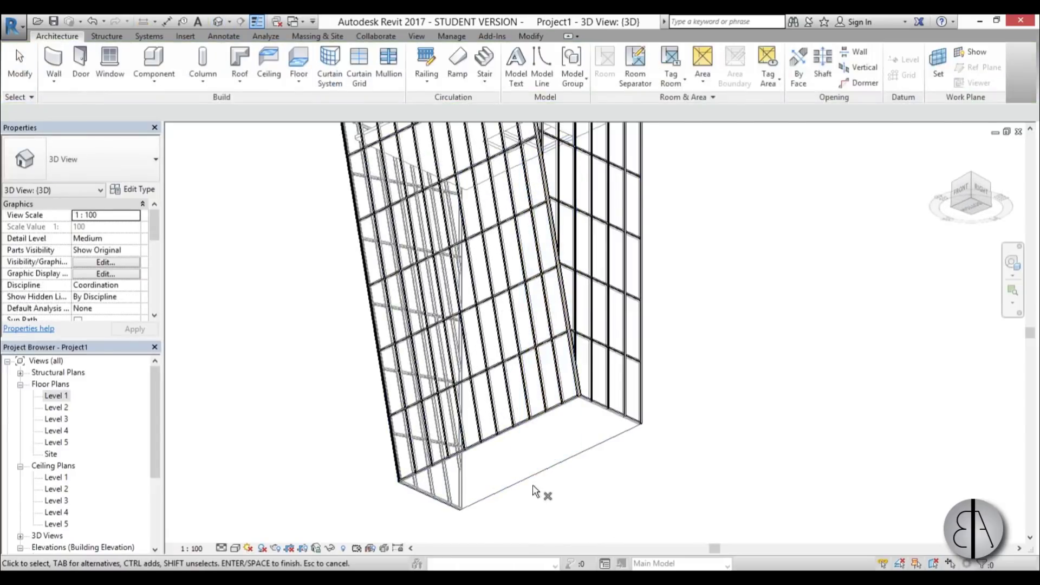
Add a level 3 m above Level 1 in the East elevation by picking the Level 1 line.
scroll(159, 459, down, 2)
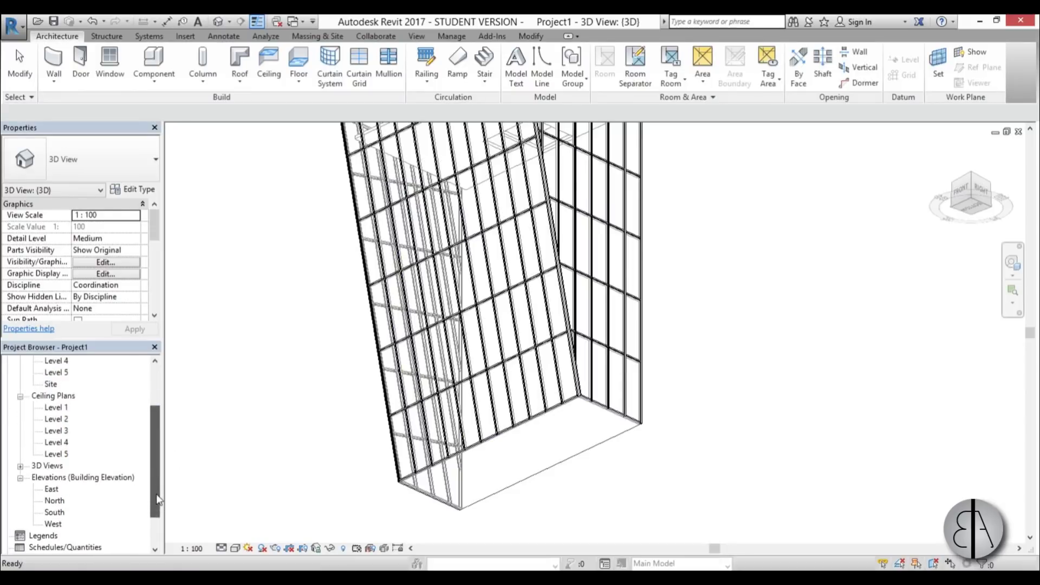
click(53, 524)
double_click(51, 488)
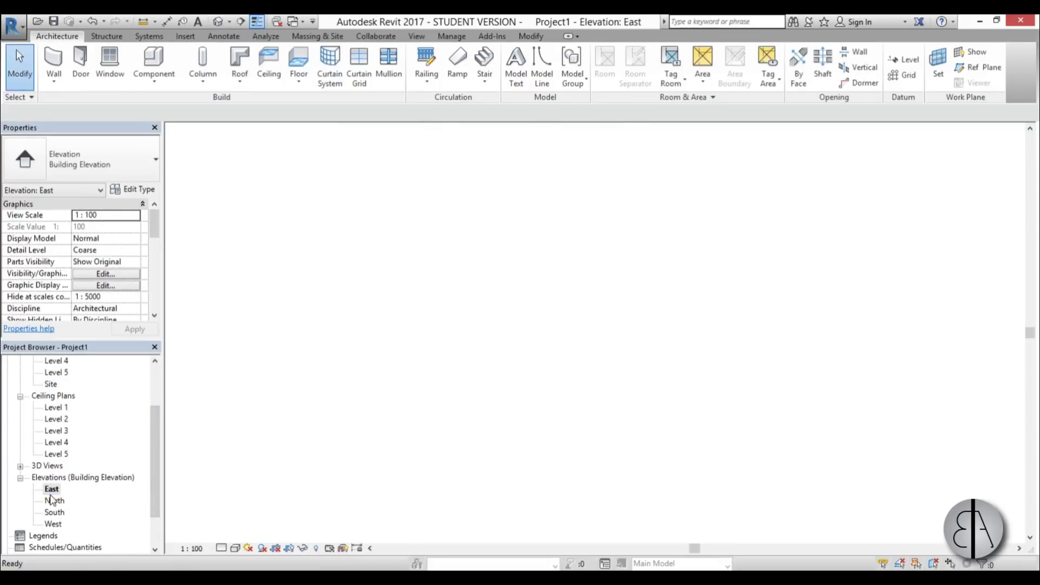
scroll(575, 303, up, 2)
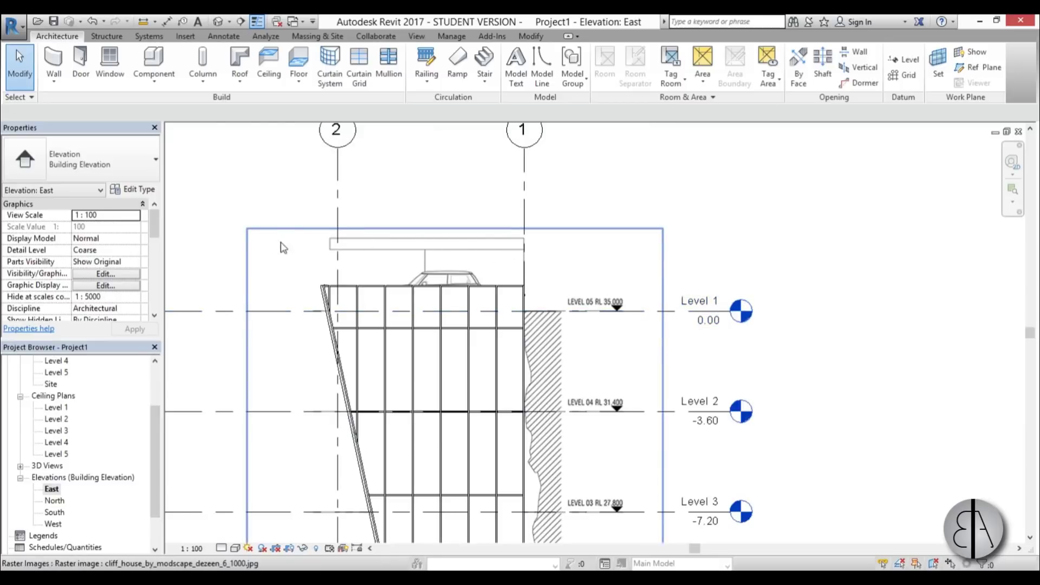
click(671, 312)
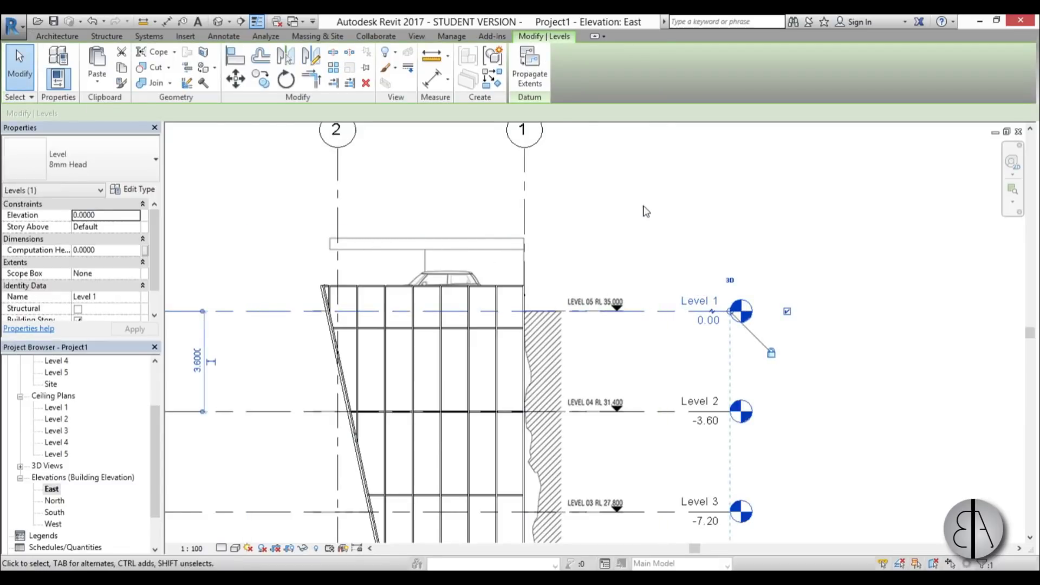
key(l)
key(l)
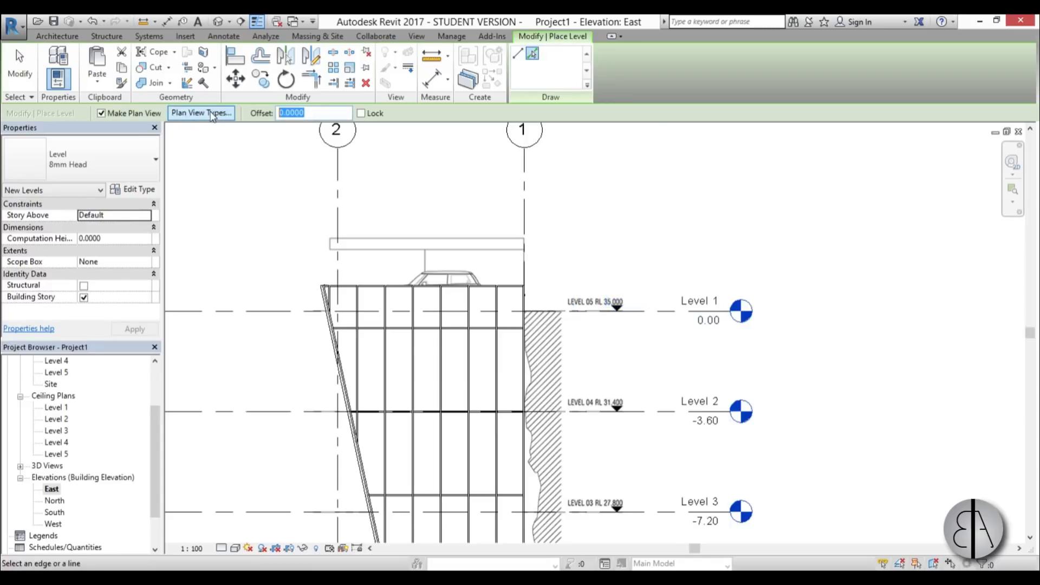
click(297, 313)
key(Escape)
key(Escape)
Move the new level to elevation 2.60, in line with the upper edge of the roof in the elevation image.
scroll(402, 238, up, 3)
drag(402, 243, 401, 266)
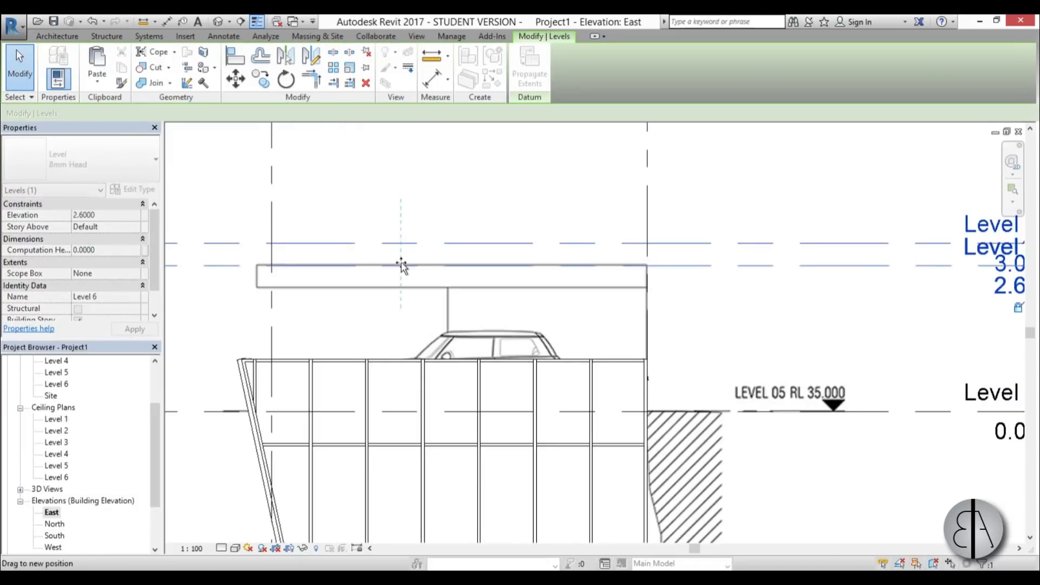
key(Escape)
Rename the level at the roof as Level -1, together with its corresponding views.
scroll(618, 249, down, 3)
scroll(617, 249, up, 2)
click(620, 248)
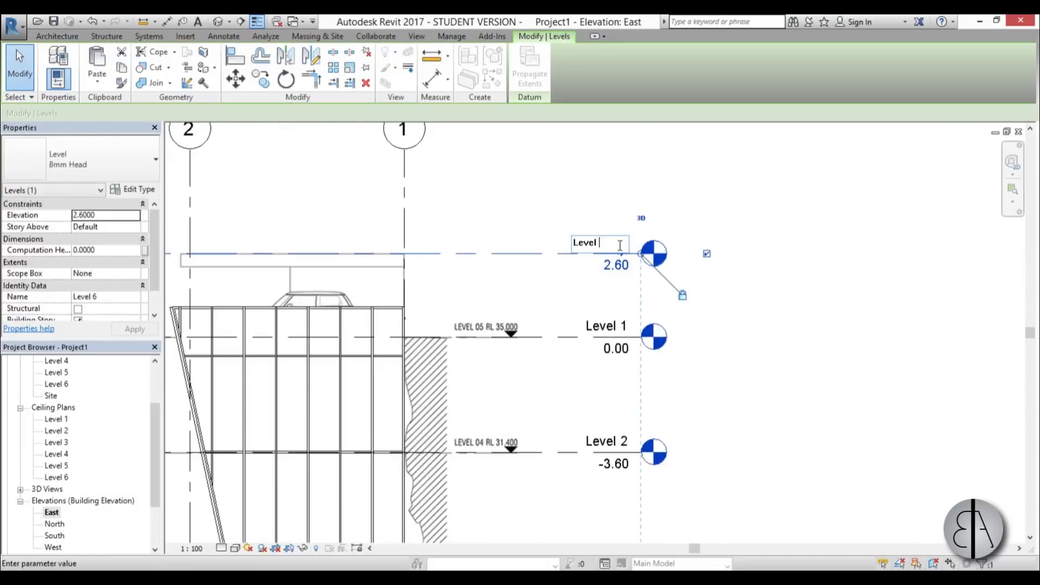
text(1)
key(Return)
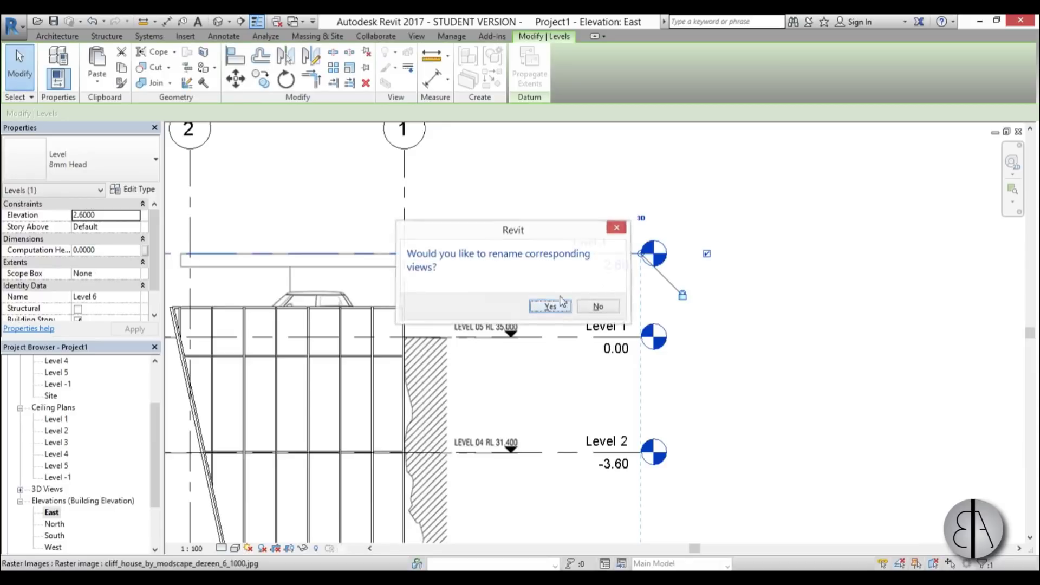
click(549, 303)
click(524, 186)
scroll(538, 192, down, 2)
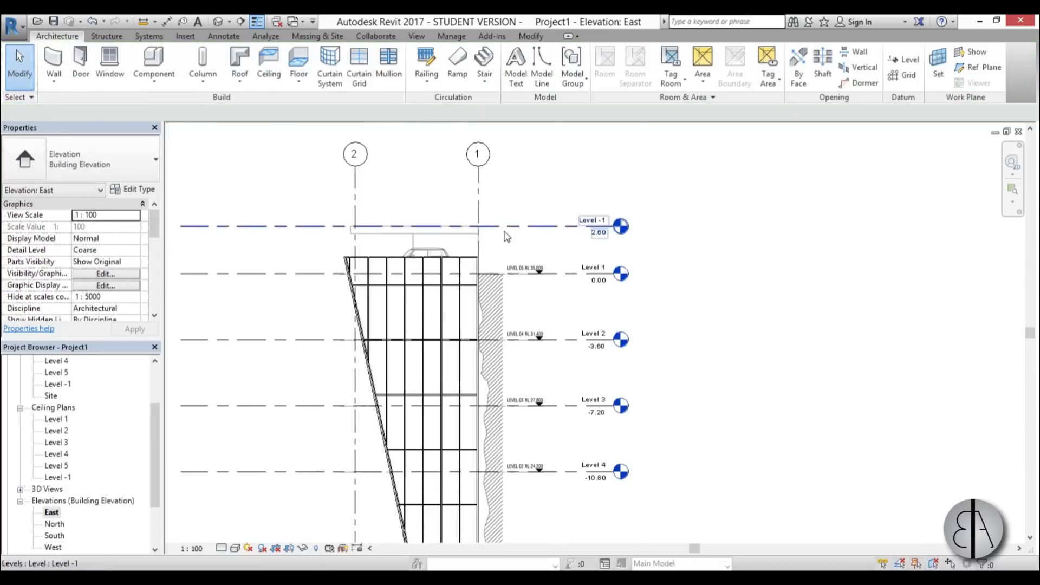
middle_drag(538, 216, 556, 212)
scroll(454, 219, up, 1)
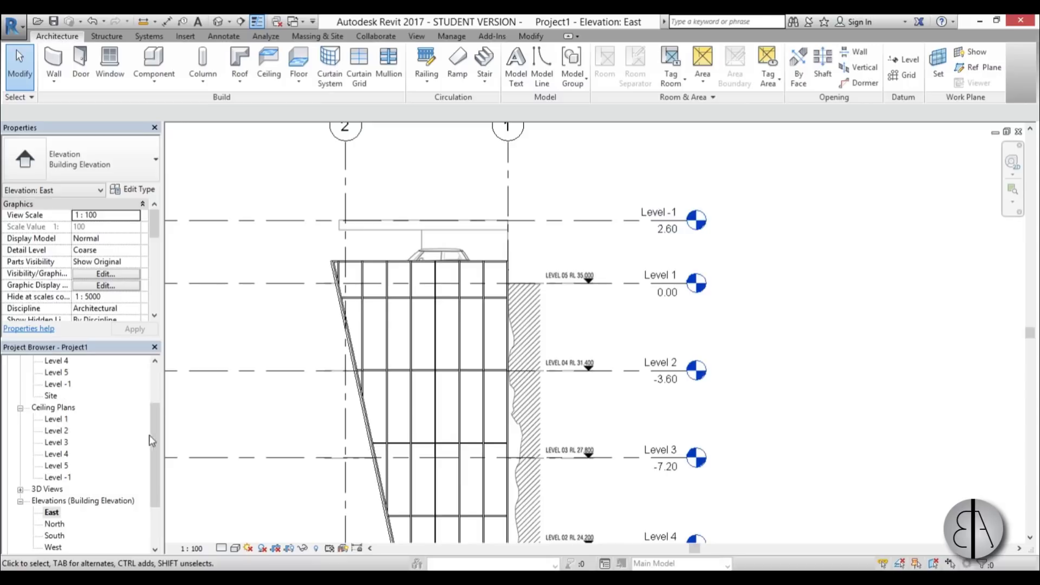
Start a Generic - 200mm wall in the Level 1 floor plan with base constraint Level 5 and top constraint Level -1.
scroll(152, 440, up, 3)
double_click(56, 395)
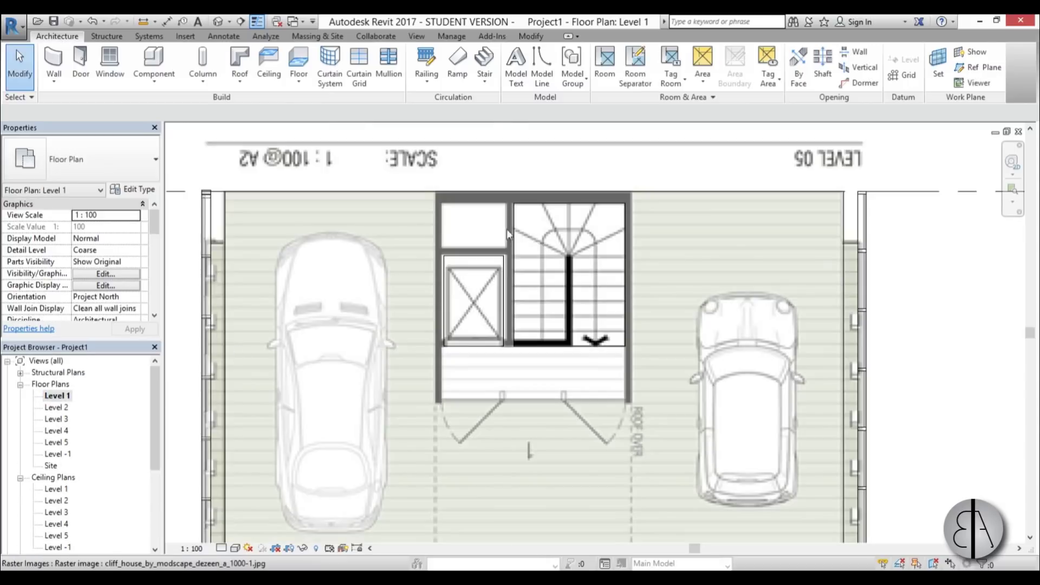
scroll(507, 243, up, 1)
key(a)
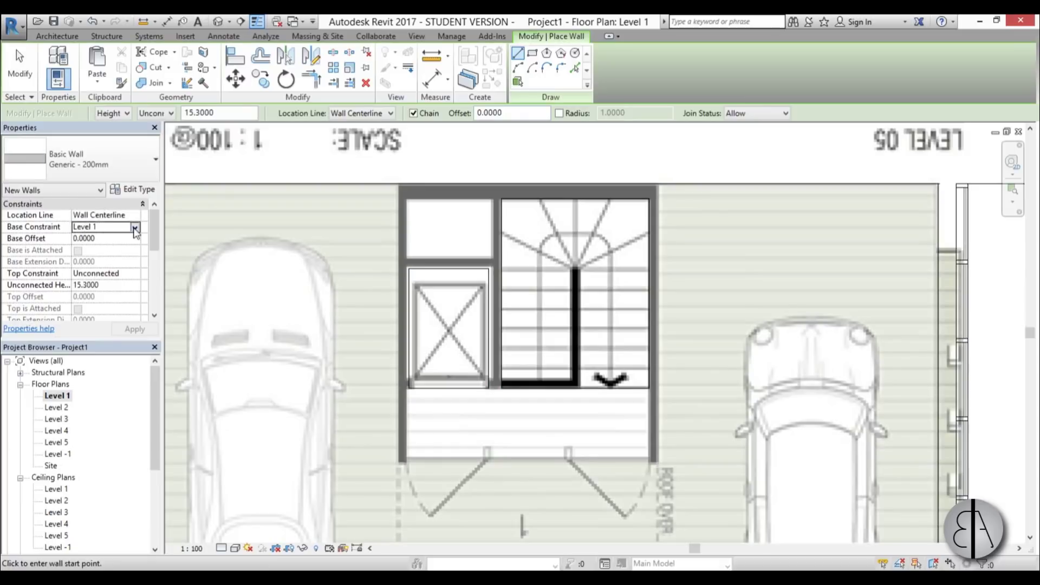
click(136, 274)
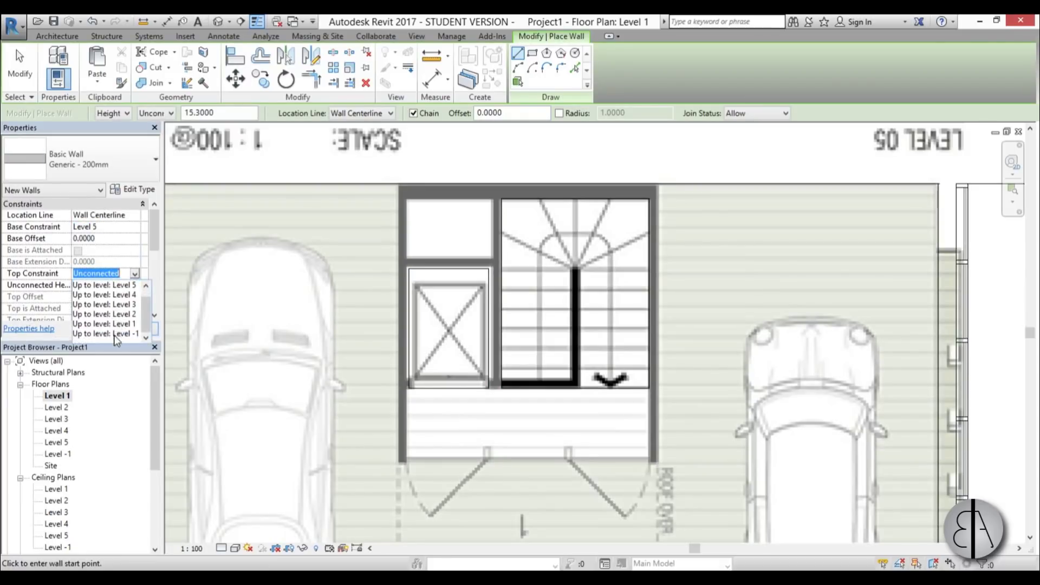
click(118, 331)
Draw the four walls enclosing the stair and lift core over the plan, about 3.3 m wide and 2.5 m deep.
scroll(421, 186, up, 2)
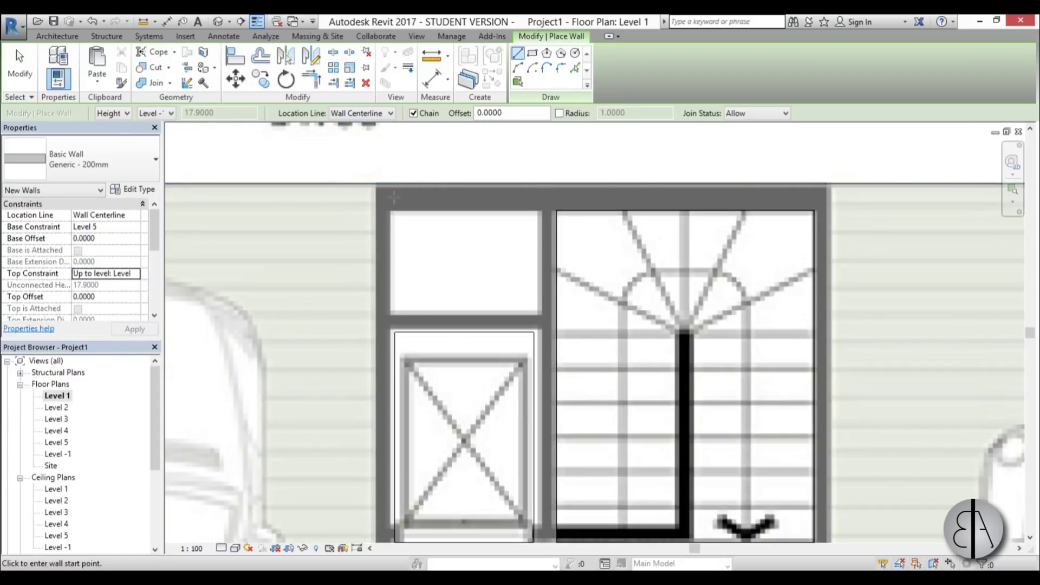
click(834, 199)
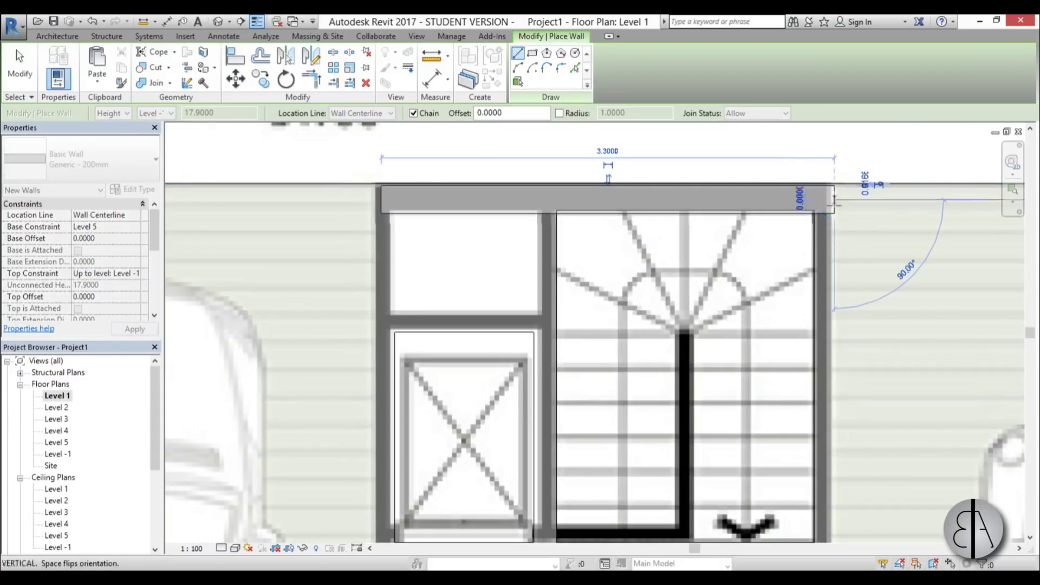
middle_drag(834, 362, 728, 224)
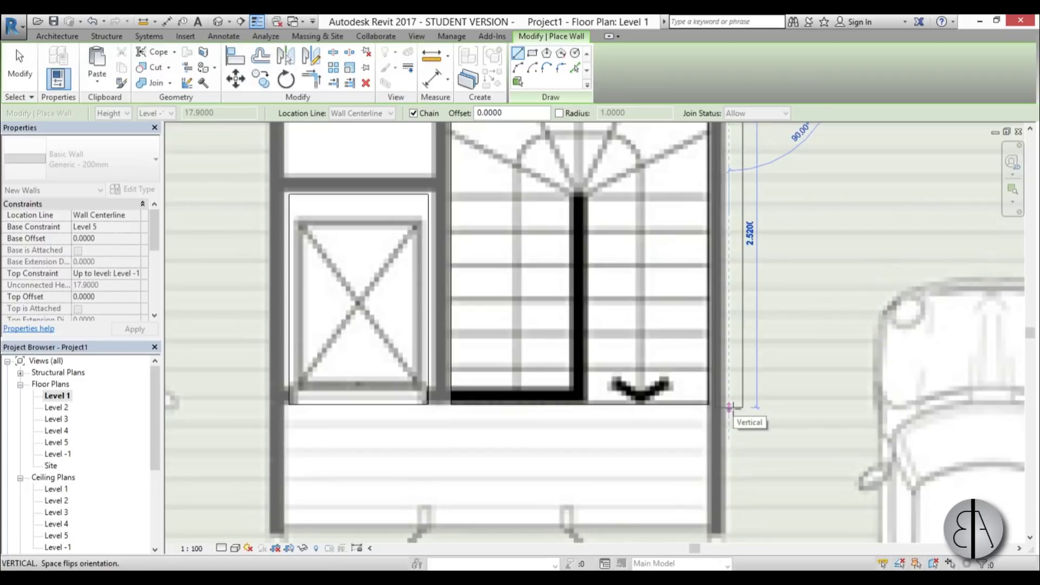
click(728, 407)
click(266, 408)
middle_drag(259, 211, 267, 342)
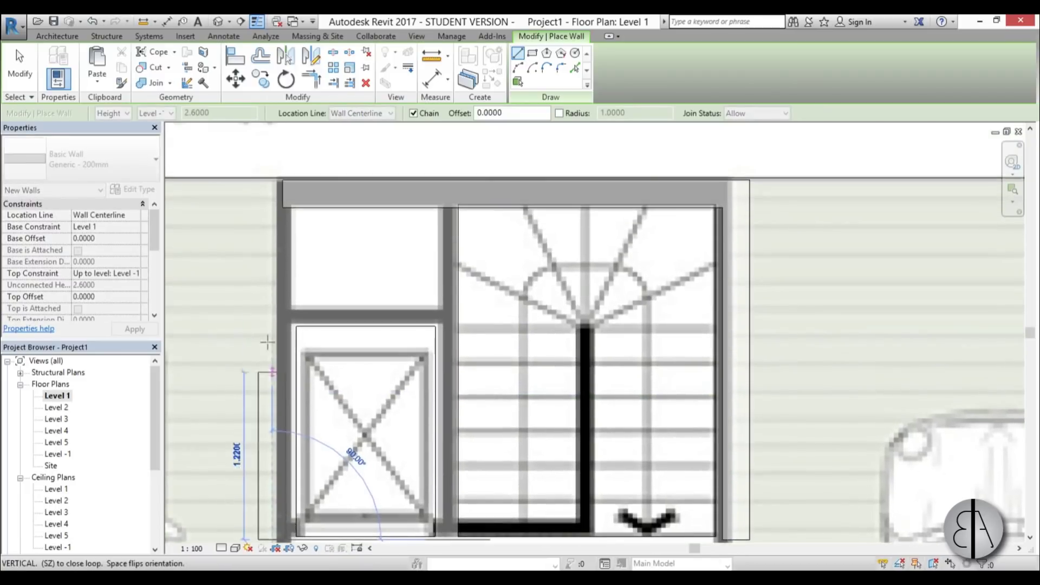
click(273, 187)
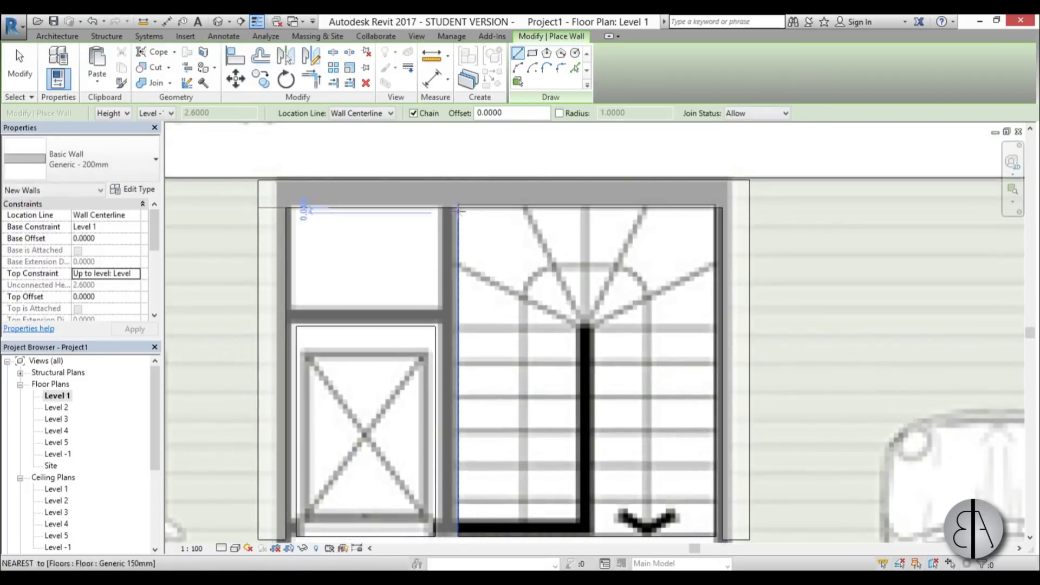
Draw a wall between the lift and the stair from the rear core wall to the front edge of the openings.
click(448, 192)
middle_drag(460, 461, 464, 279)
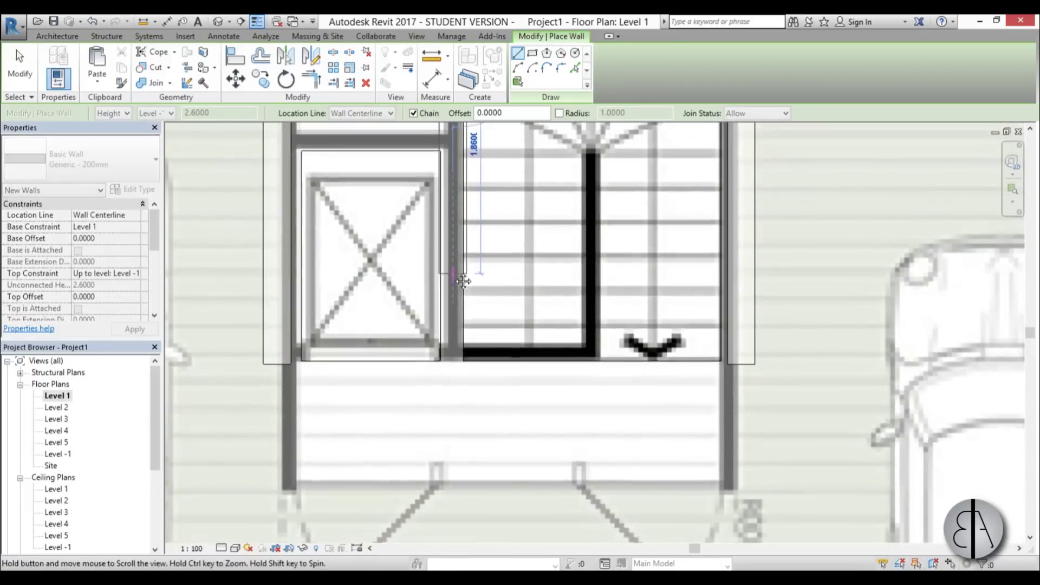
click(452, 362)
key(Escape)
key(Escape)
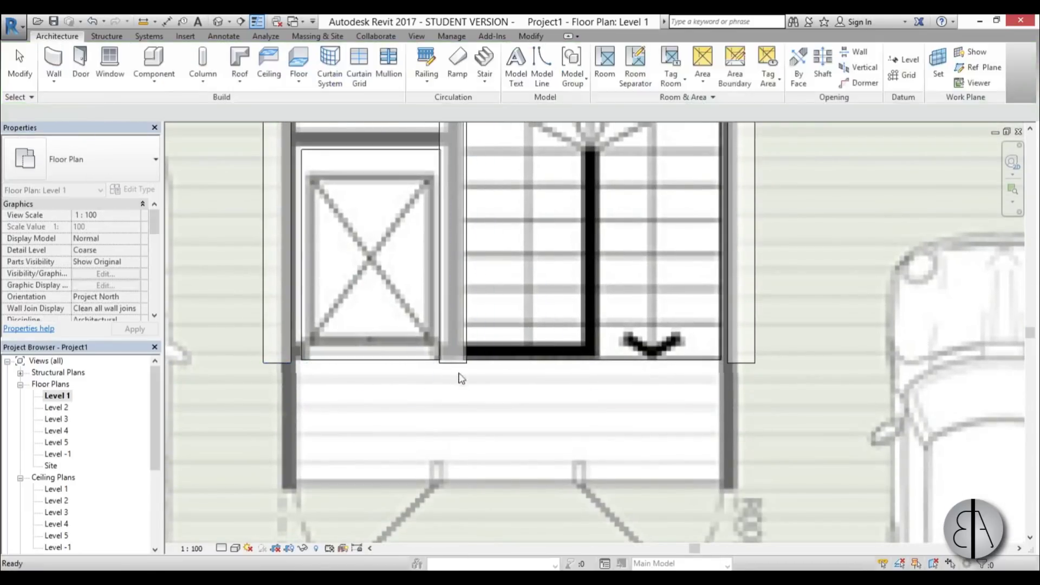
Align the side and middle core walls' faces with the edges of the stair and lift openings in the floor.
scroll(704, 403, up, 3)
scroll(704, 403, down, 3)
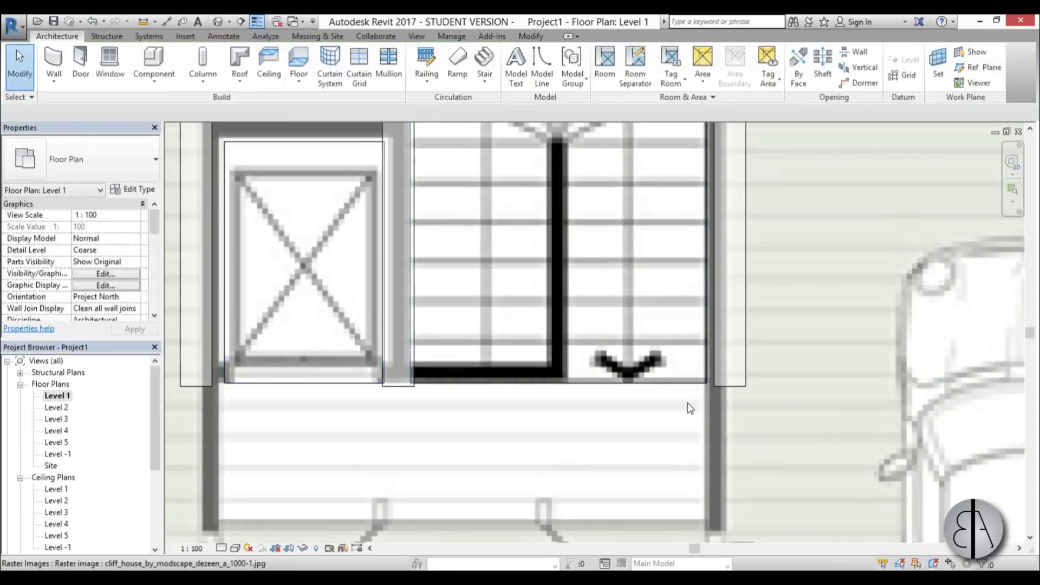
click(707, 359)
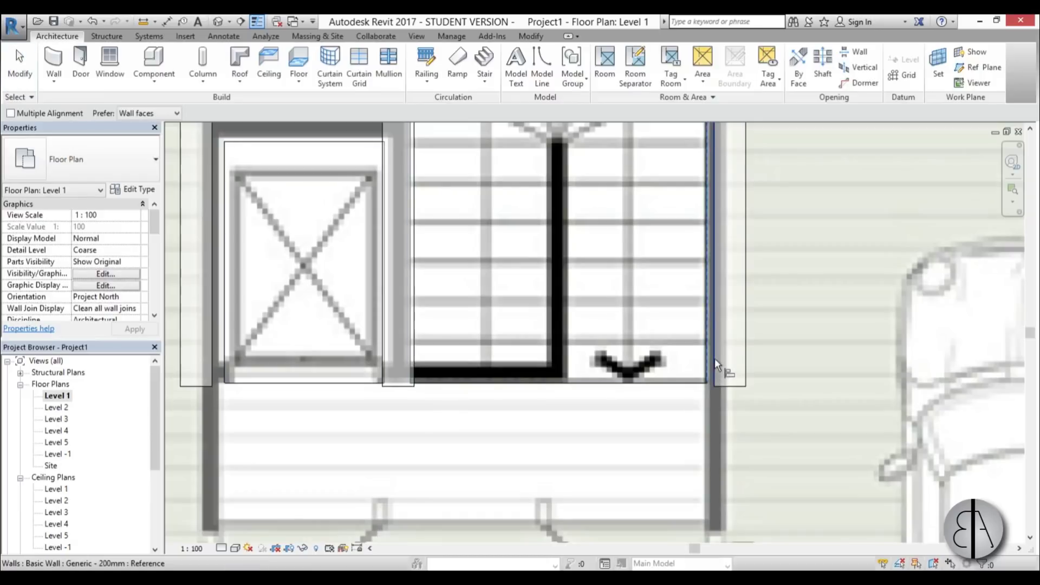
scroll(417, 357, up, 2)
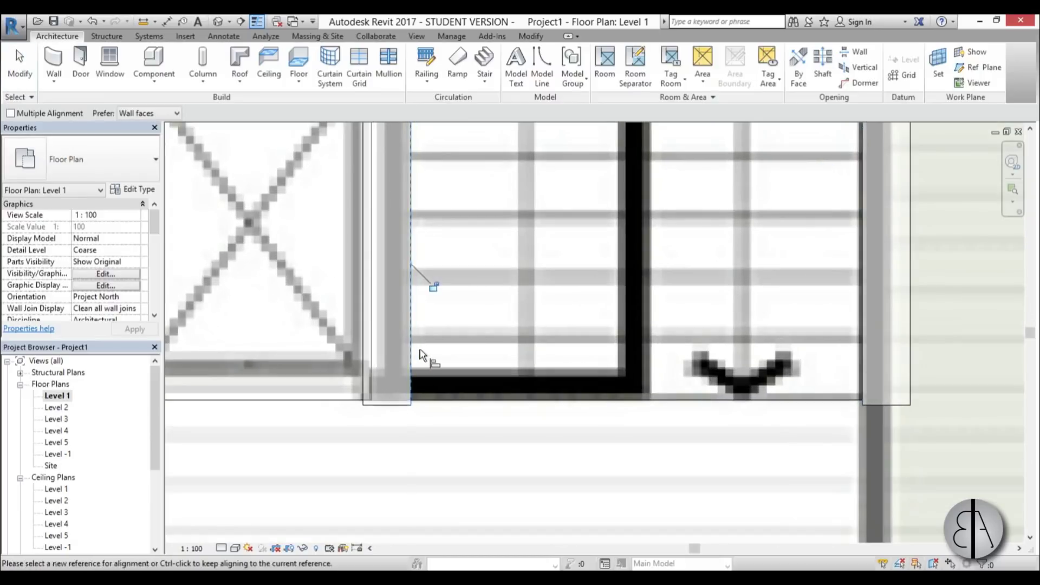
middle_drag(429, 284, 747, 304)
click(450, 401)
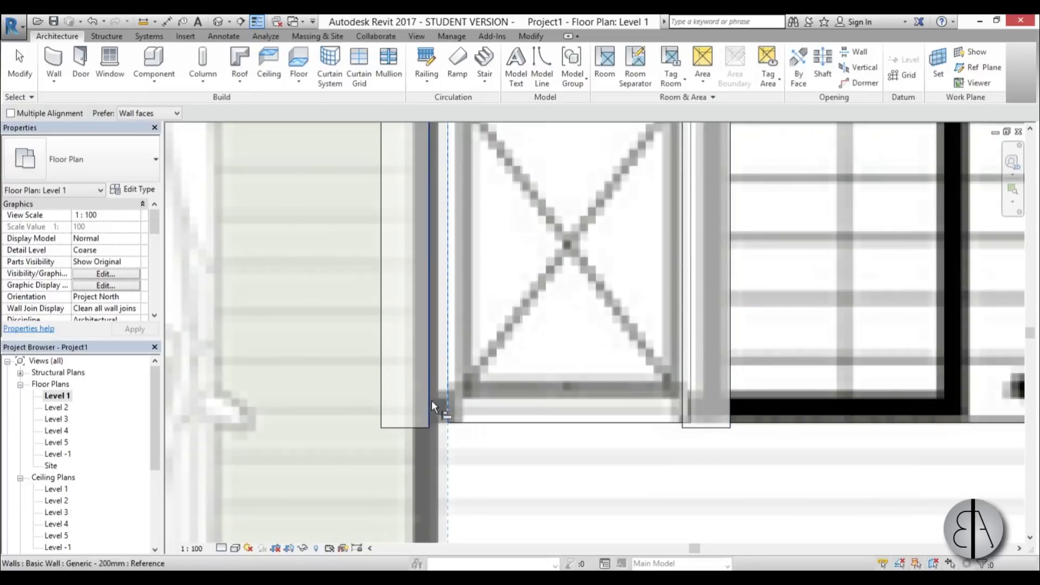
Align the rear core wall's outer face with the back edge of the floor.
scroll(431, 401, down, 3)
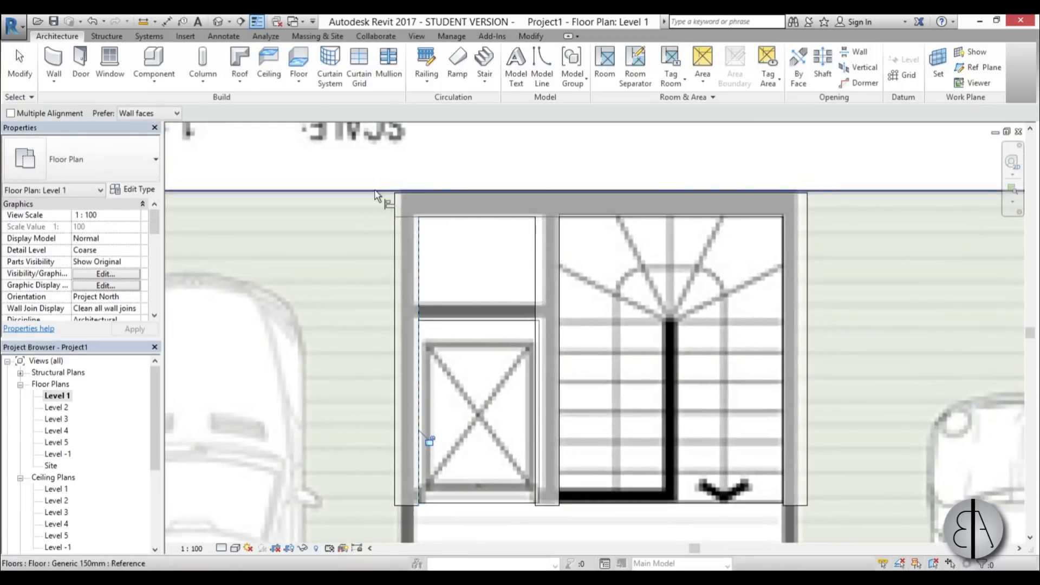
click(400, 191)
click(421, 193)
scroll(597, 220, down, 1)
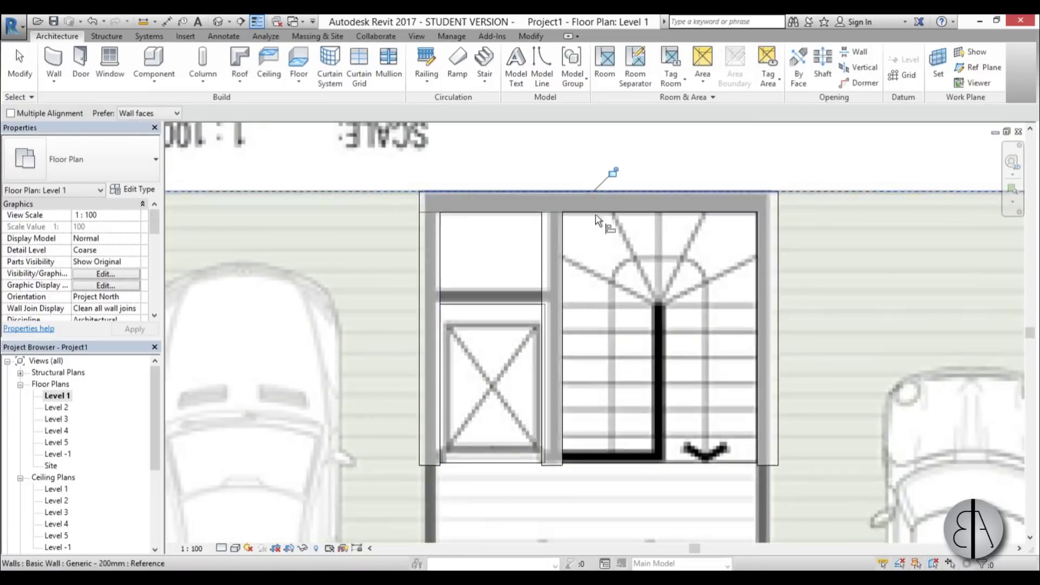
scroll(598, 219, down, 3)
key(Escape)
Edit the Level 1 floor boundary and move the lift opening's stair-side edge onto the face of the middle wall.
click(657, 423)
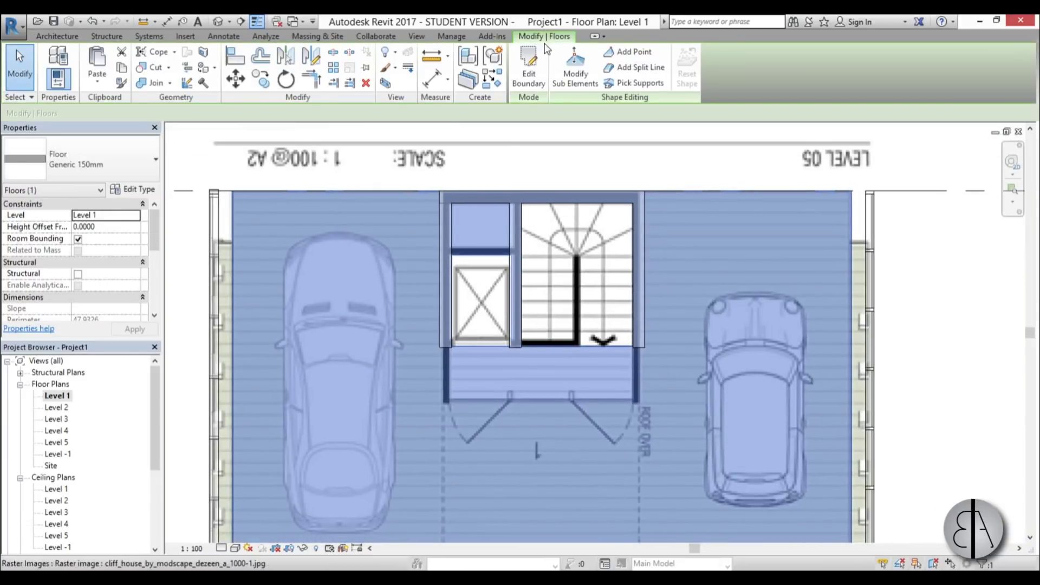
click(528, 68)
scroll(487, 163, up, 3)
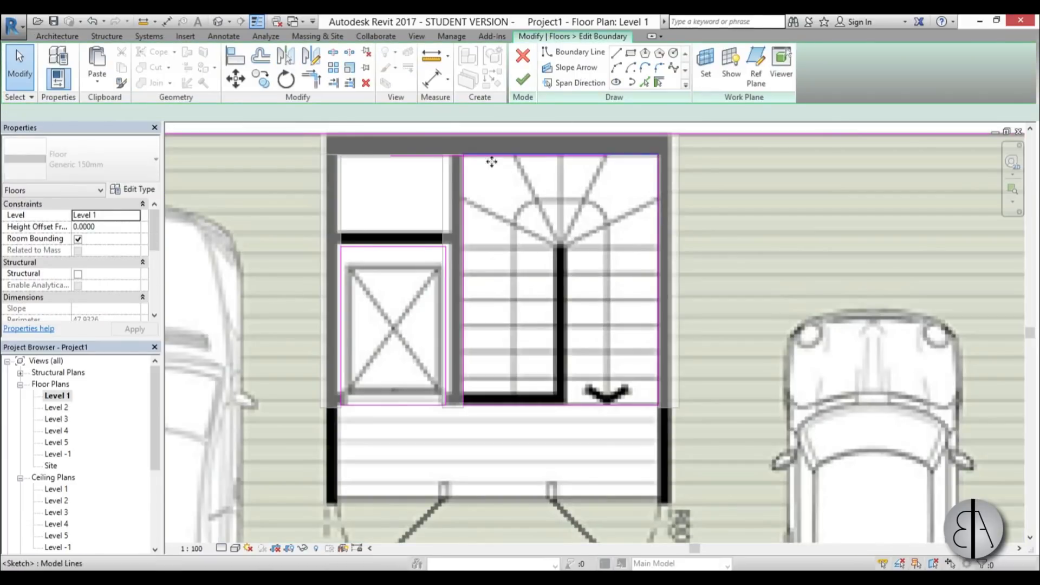
click(462, 192)
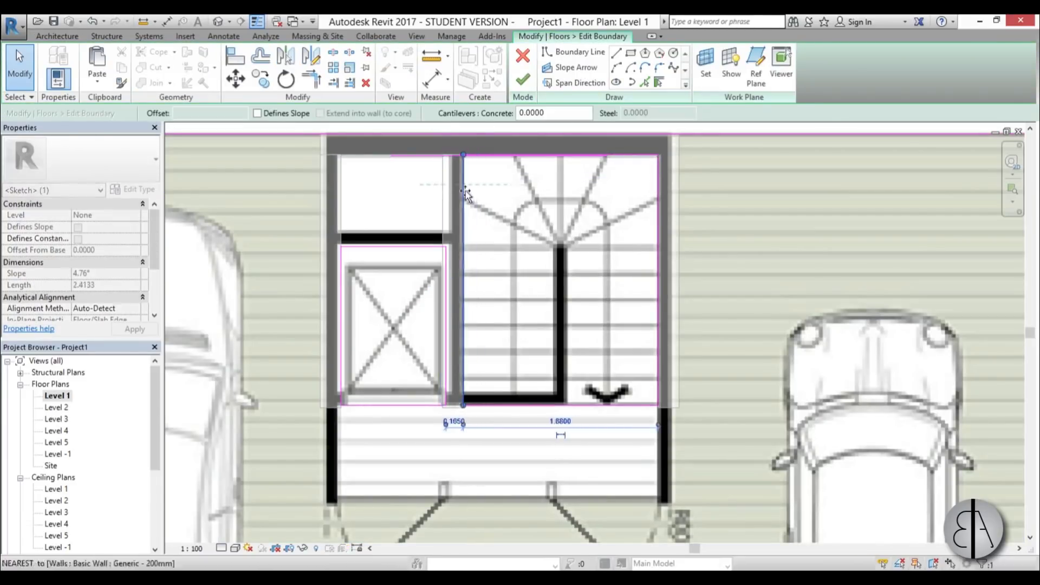
drag(445, 272, 430, 270)
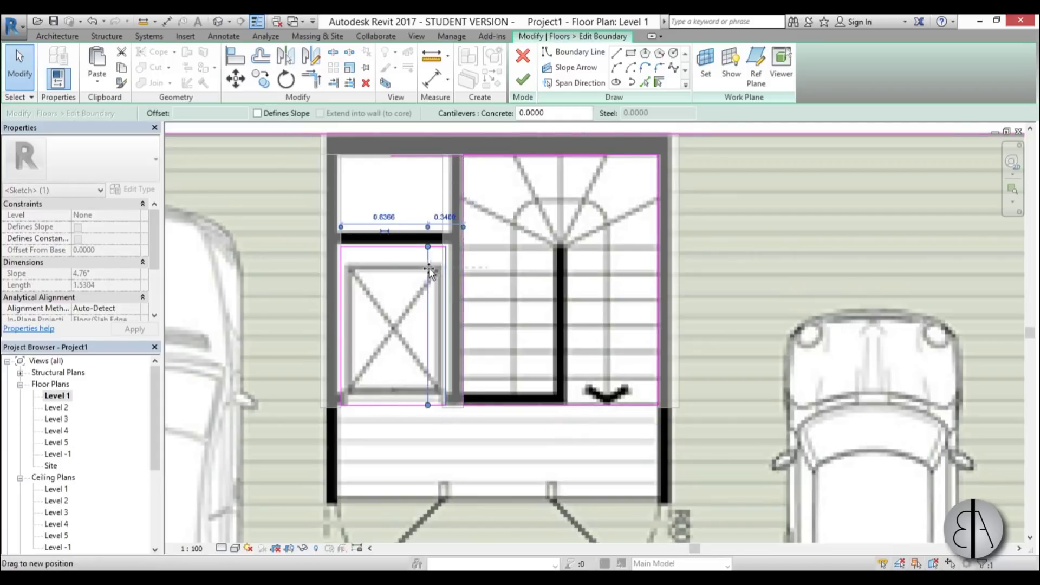
click(659, 352)
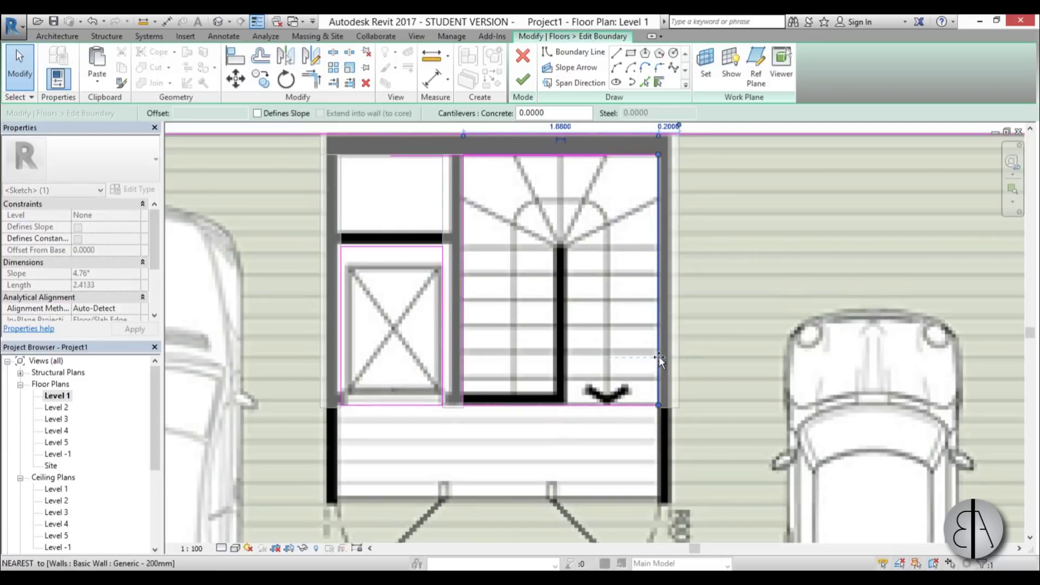
scroll(595, 319, down, 1)
key(Escape)
scroll(595, 319, down, 1)
scroll(415, 360, up, 4)
scroll(493, 186, down, 1)
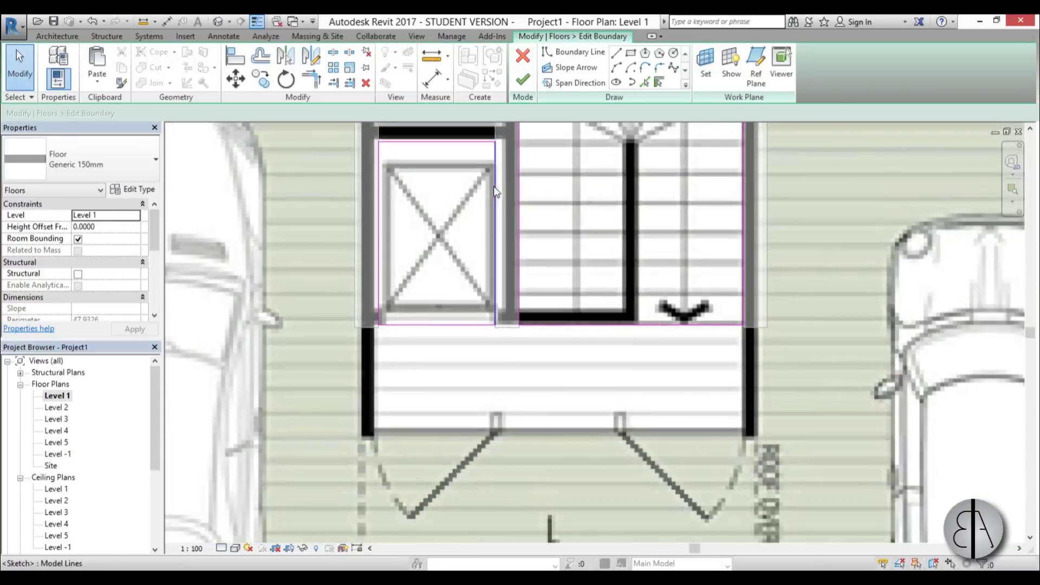
Adjust the front edge of the lift and stair openings to the core walls' ends and finish the floor boundary.
scroll(430, 313, up, 1)
scroll(430, 313, up, 3)
drag(429, 387, 428, 373)
mouse_move(574, 377)
mouse_down()
mouse_move(754, 390)
mouse_move(754, 379)
mouse_move(824, 378)
mouse_up()
scroll(605, 302, down, 3)
key(Escape)
click(521, 83)
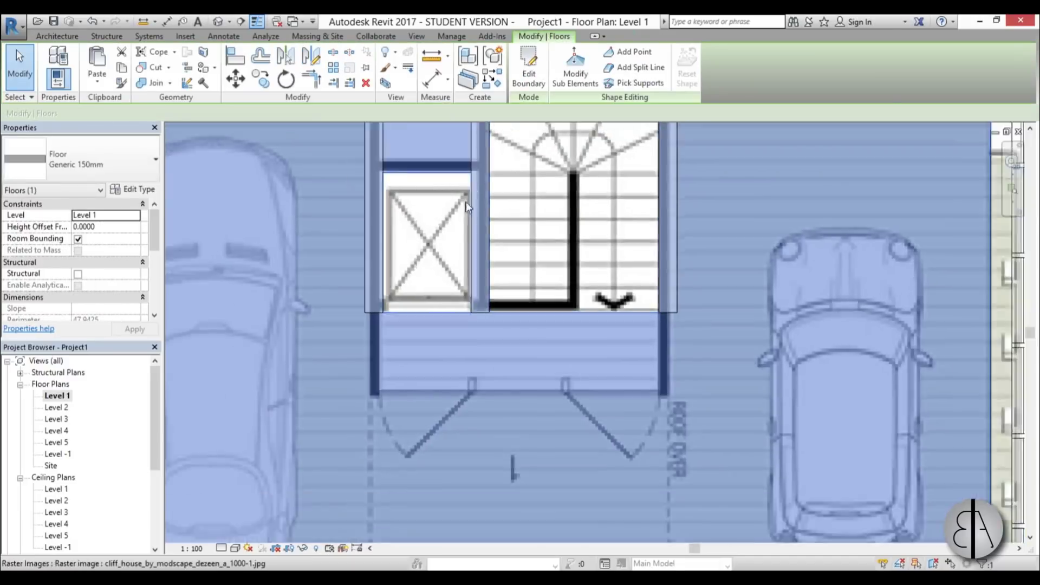
In the 3D view, copy the Level 1 floor and paste it aligned to Levels 2, 3, 4, 5 and -1.
scroll(417, 350, down, 5)
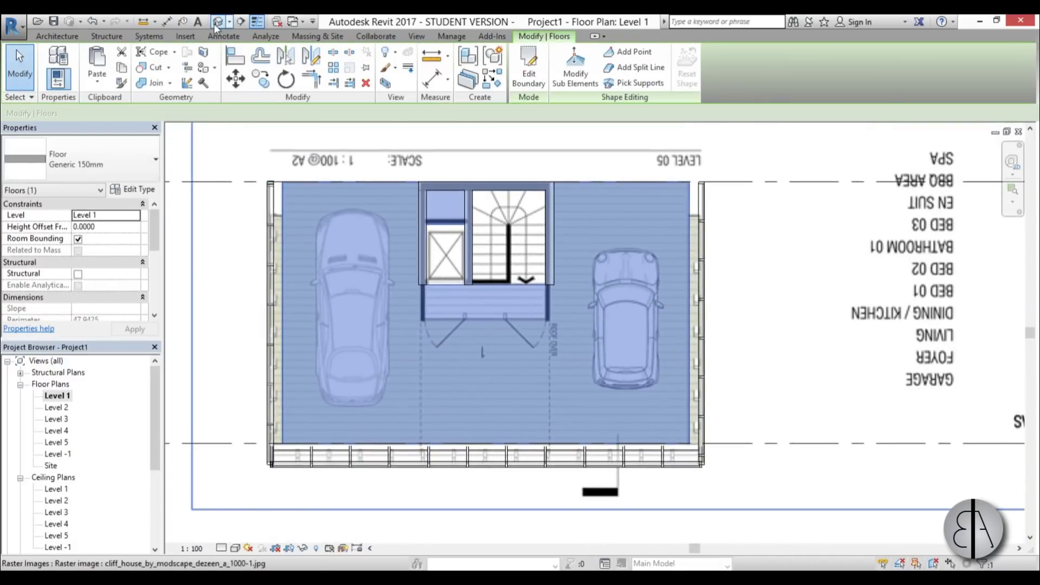
click(218, 22)
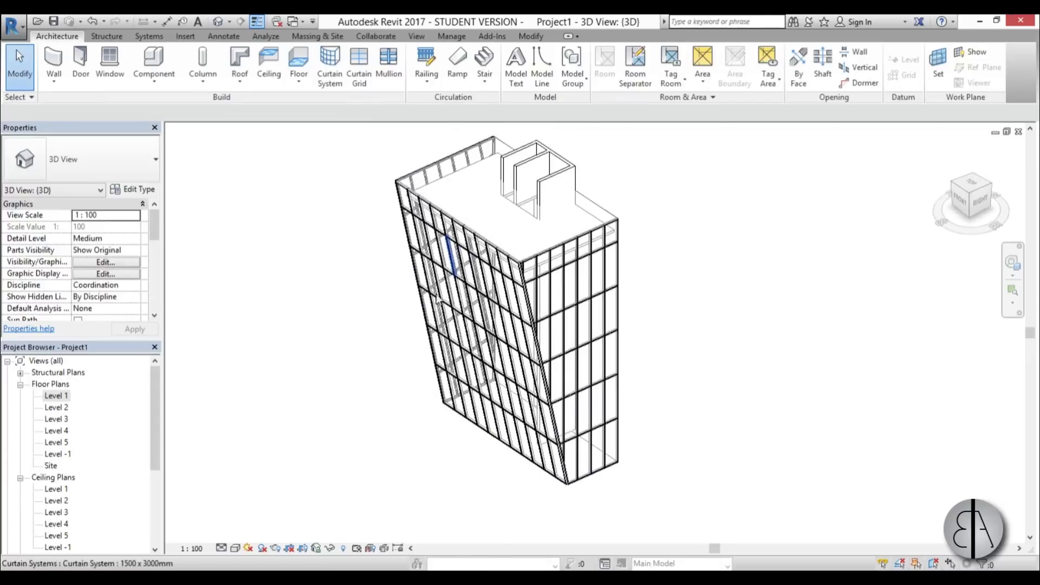
scroll(457, 181, up, 3)
click(447, 170)
scroll(443, 166, down, 4)
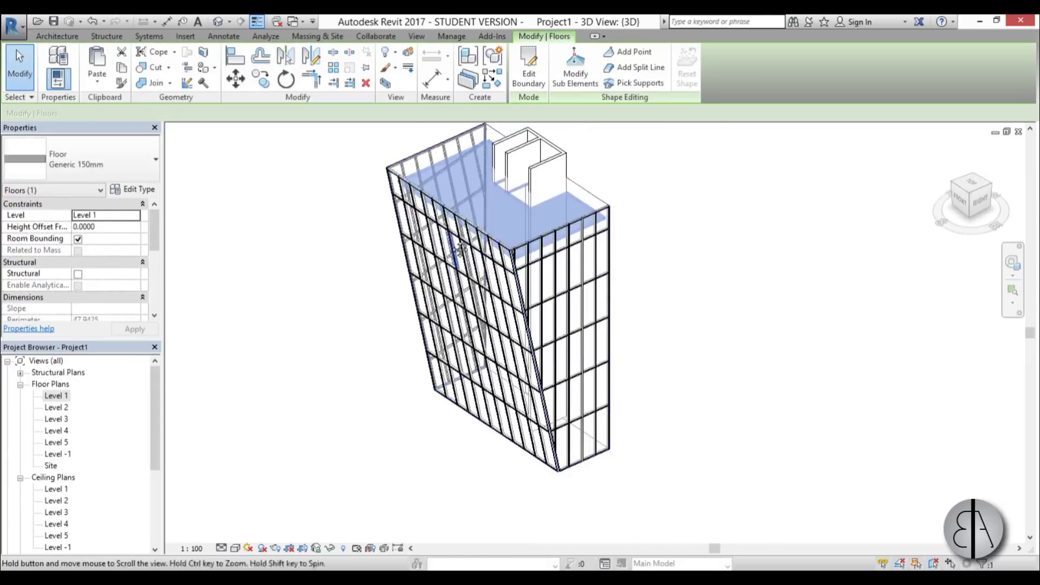
shift+middle_drag(443, 165, 478, 219)
shift+middle_drag(408, 406, 514, 227)
scroll(503, 191, up, 4)
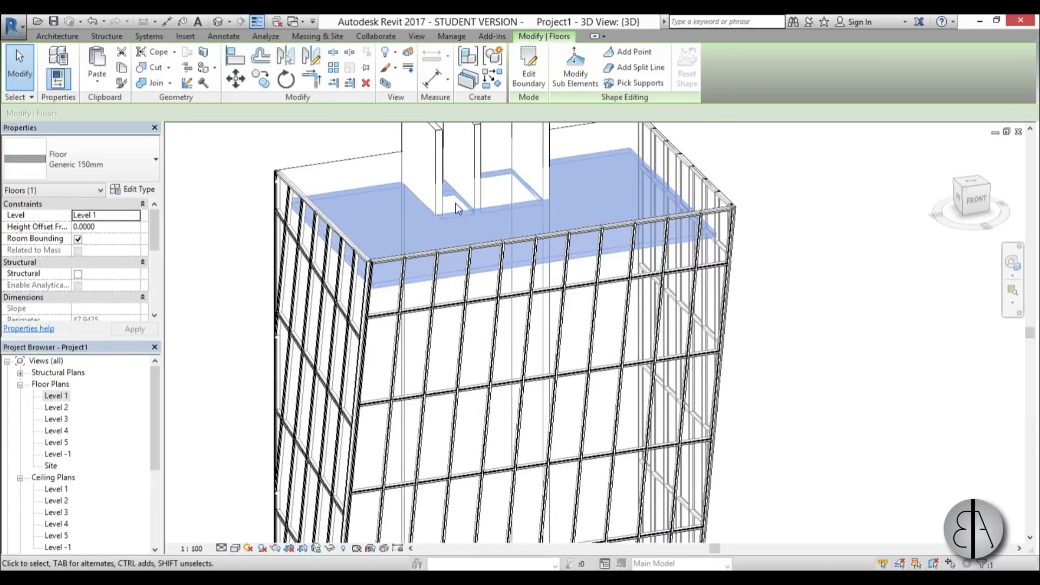
scroll(466, 204, down, 3)
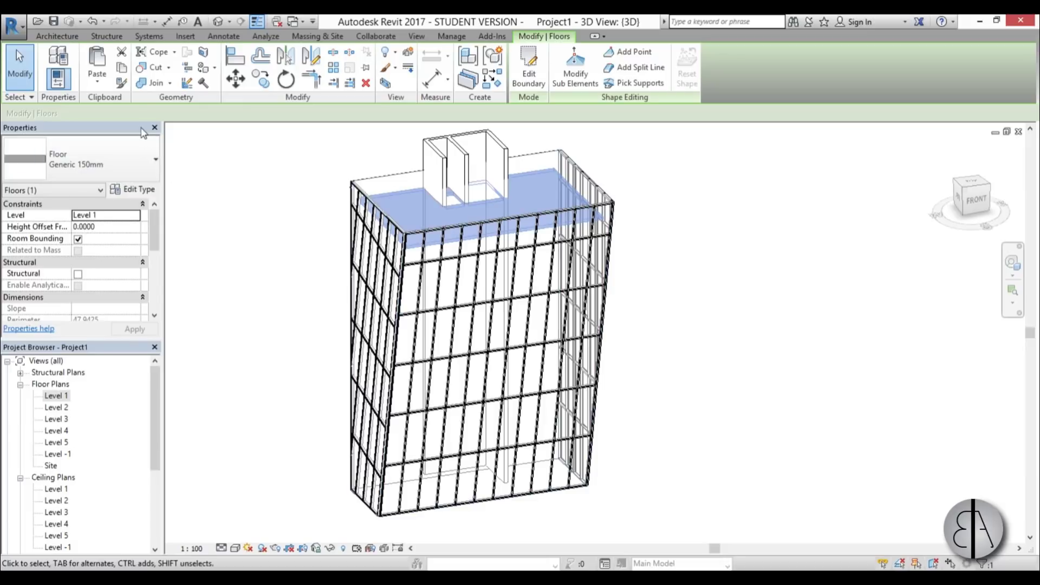
click(106, 88)
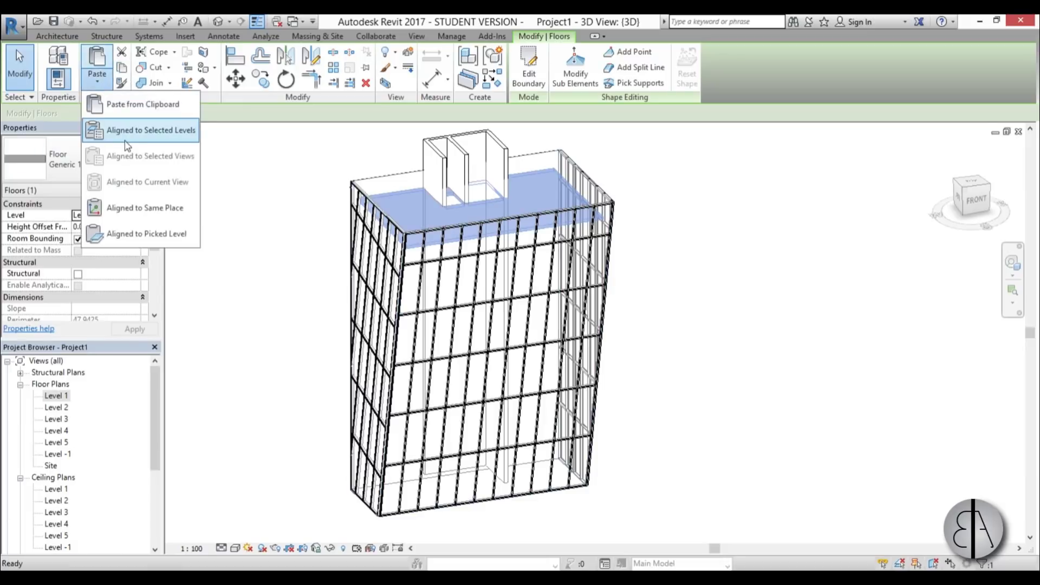
click(135, 133)
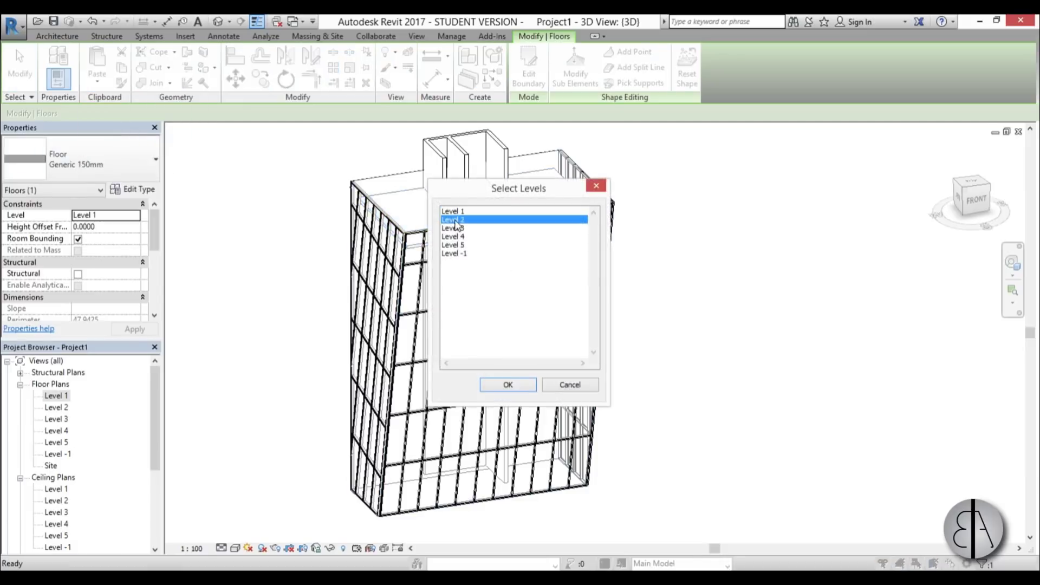
shift+click(464, 254)
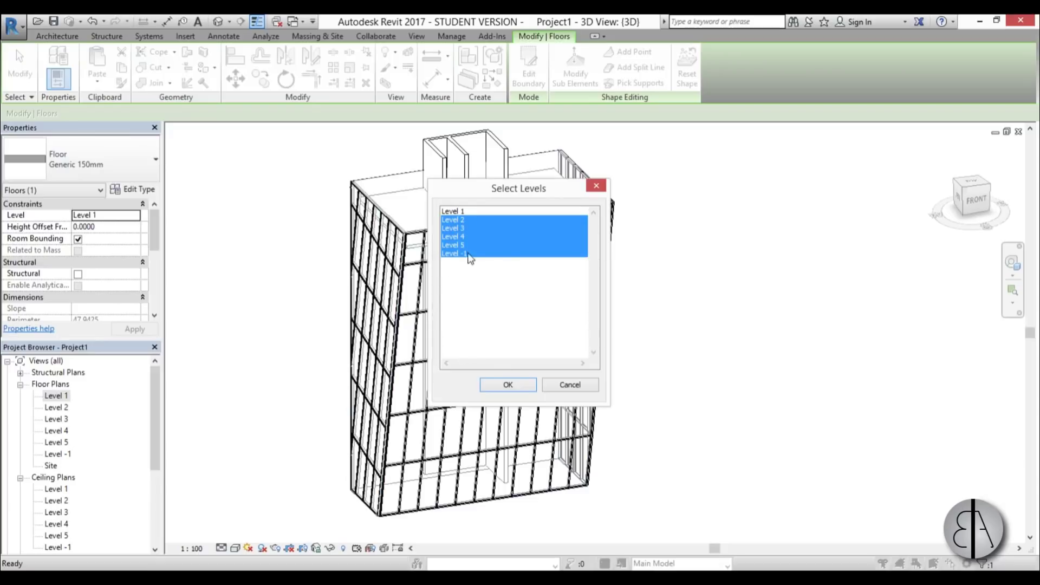
click(489, 389)
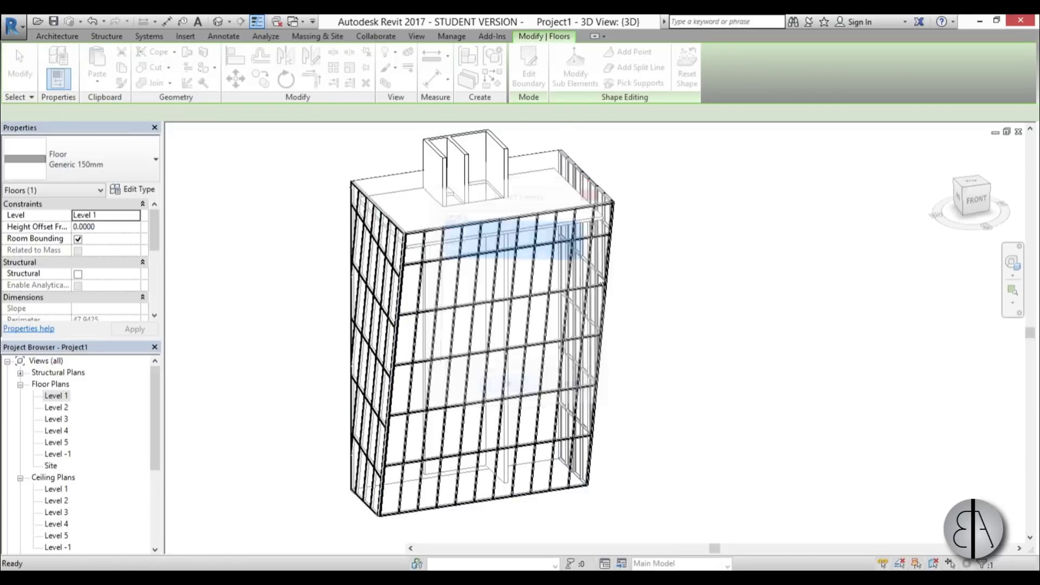
Delete the stair and lift openings from the Level -1 floor's boundary and attach the walls to its underside.
scroll(430, 189, up, 5)
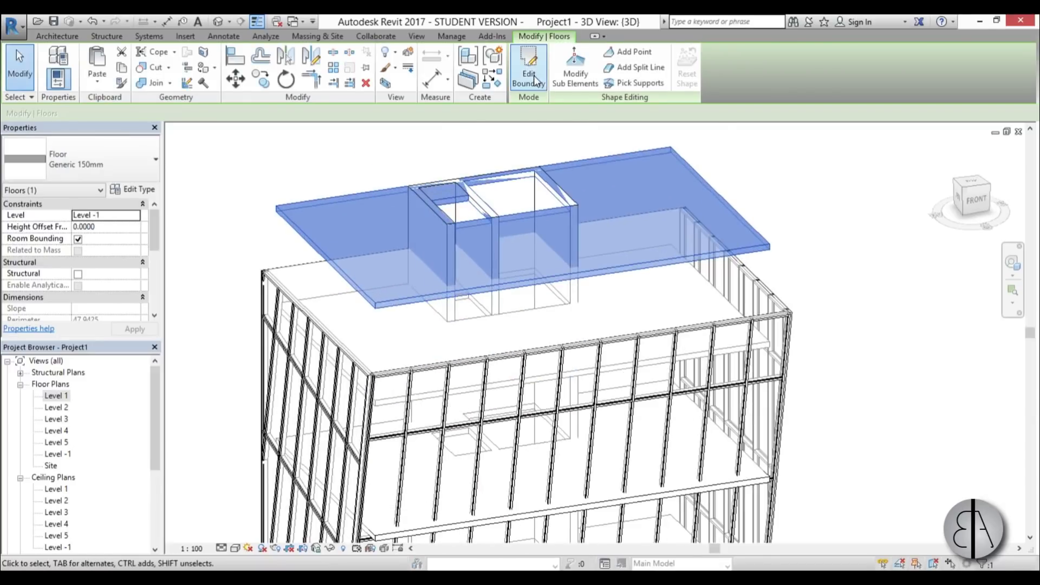
click(529, 76)
scroll(377, 148, up, 2)
drag(360, 131, 673, 278)
key(Delete)
click(522, 80)
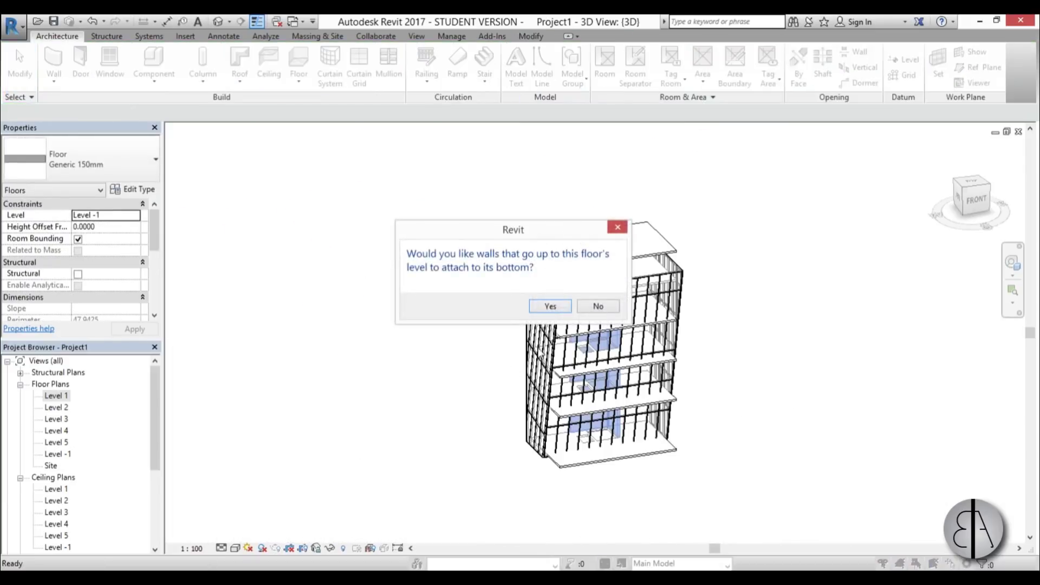
click(550, 306)
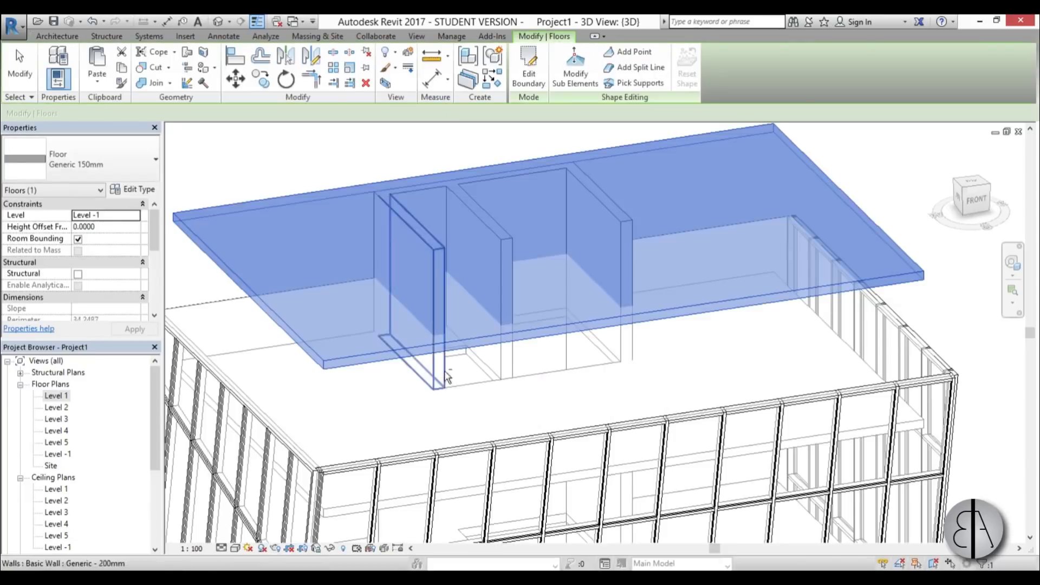
Extend the Level -1 floor's front edge outward to a depth of about 7.6 m and attach the walls to its underside.
shift+middle_drag(649, 347, 612, 271)
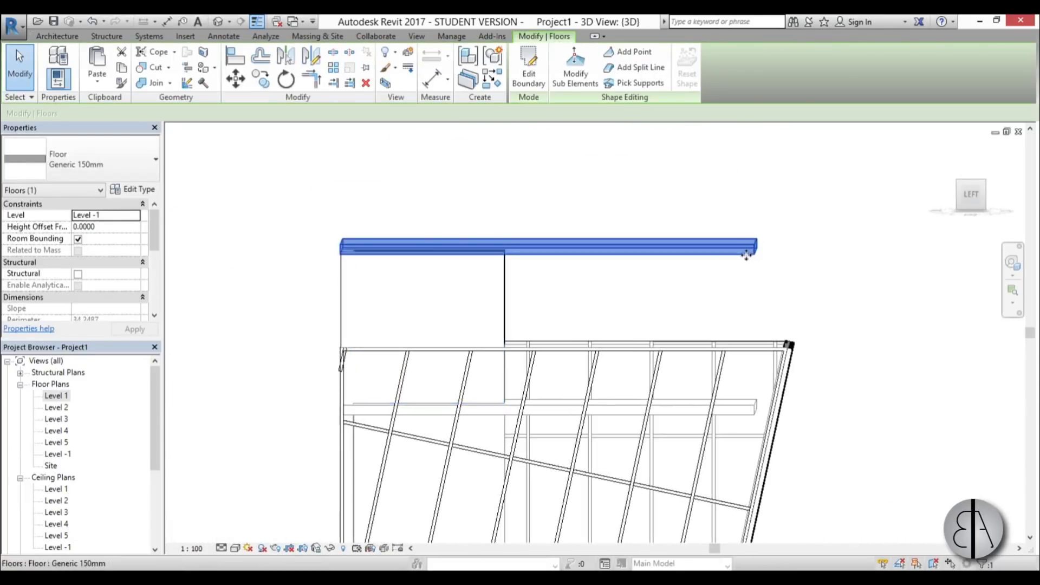
click(523, 84)
shift+middle_drag(620, 325, 623, 415)
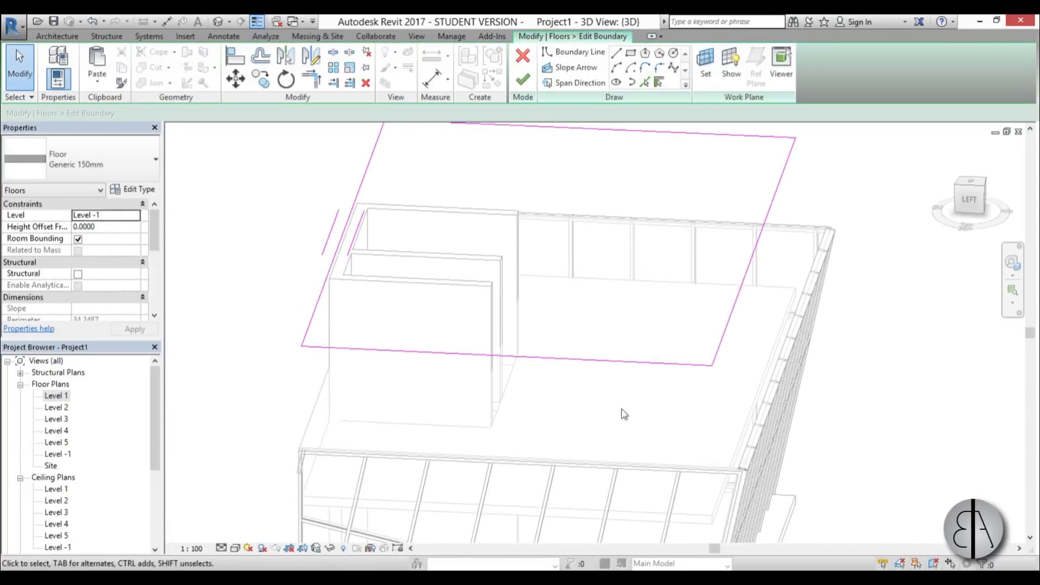
click(729, 317)
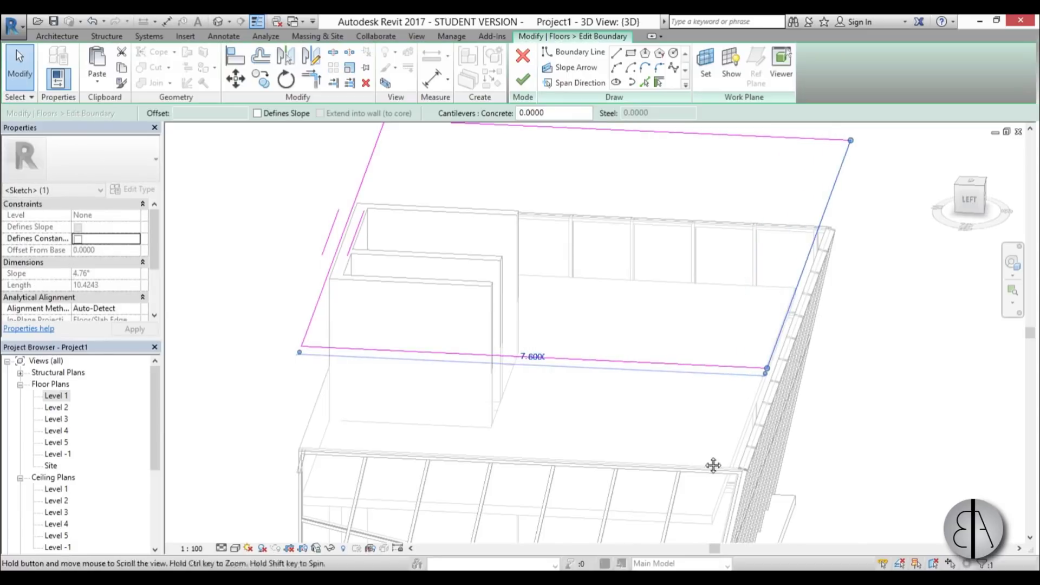
mouse_move(713, 464)
shift+middle_down()
mouse_move(731, 360)
mouse_move(722, 371)
mouse_move(520, 337)
shift+middle_up()
click(523, 81)
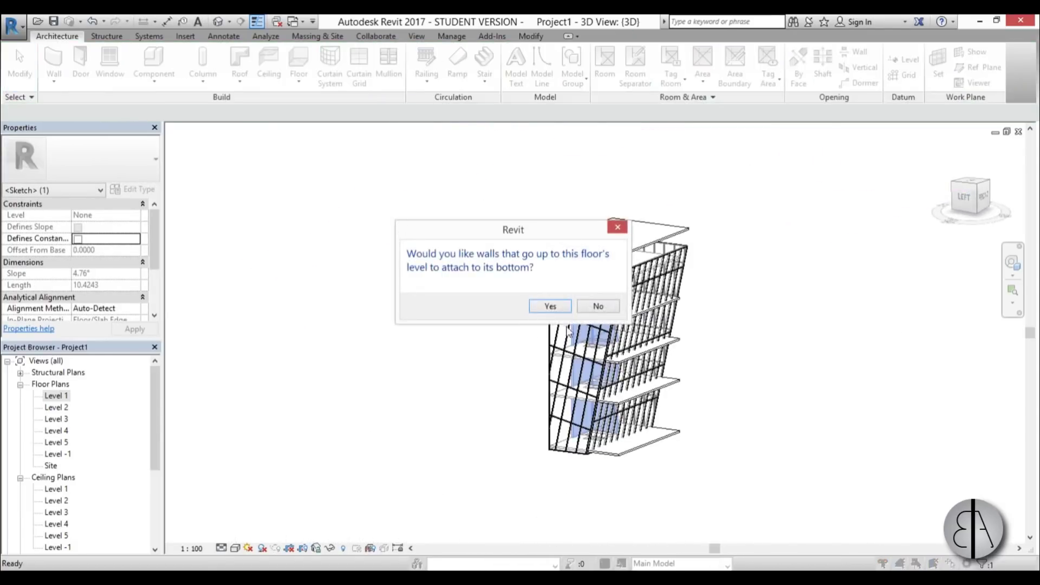
click(548, 305)
click(340, 172)
shift+middle_drag(340, 172, 593, 293)
Open the Level 2 floor plan and set its model display transparency to 40 so the plan image shows through.
double_click(57, 407)
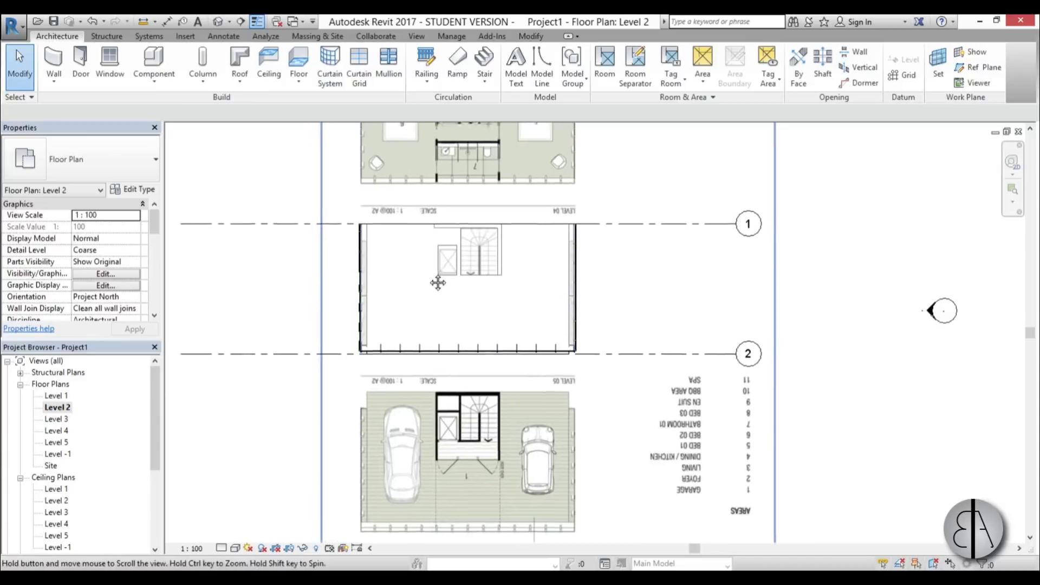
scroll(425, 290, up, 2)
click(235, 548)
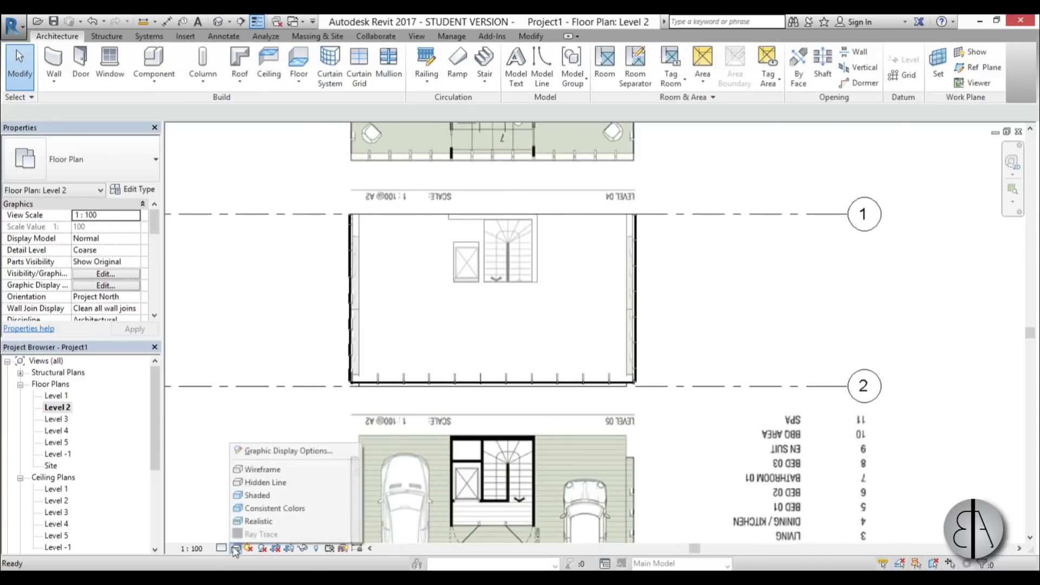
click(259, 453)
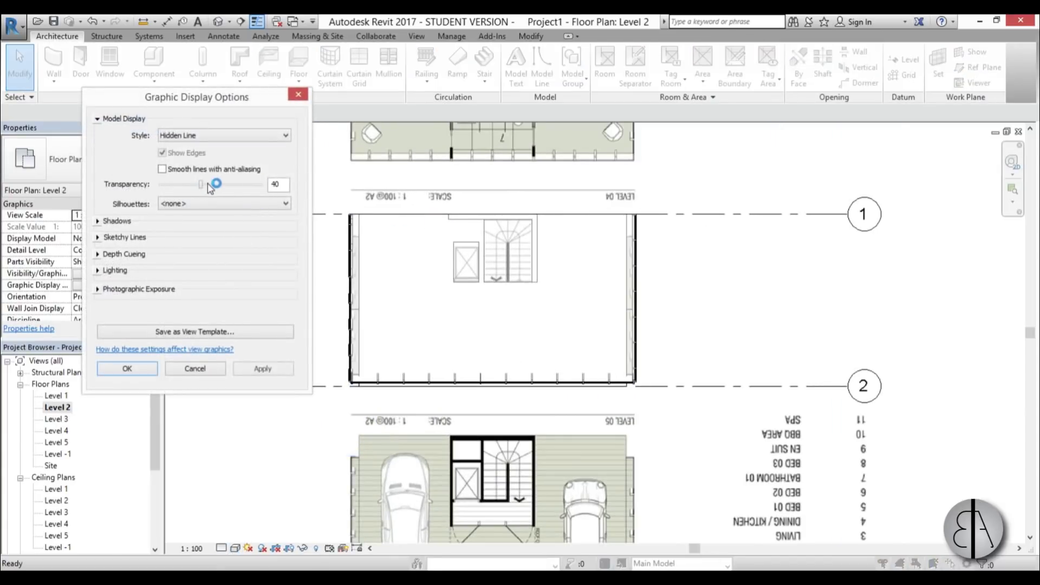
click(263, 368)
click(127, 368)
scroll(460, 252, up, 2)
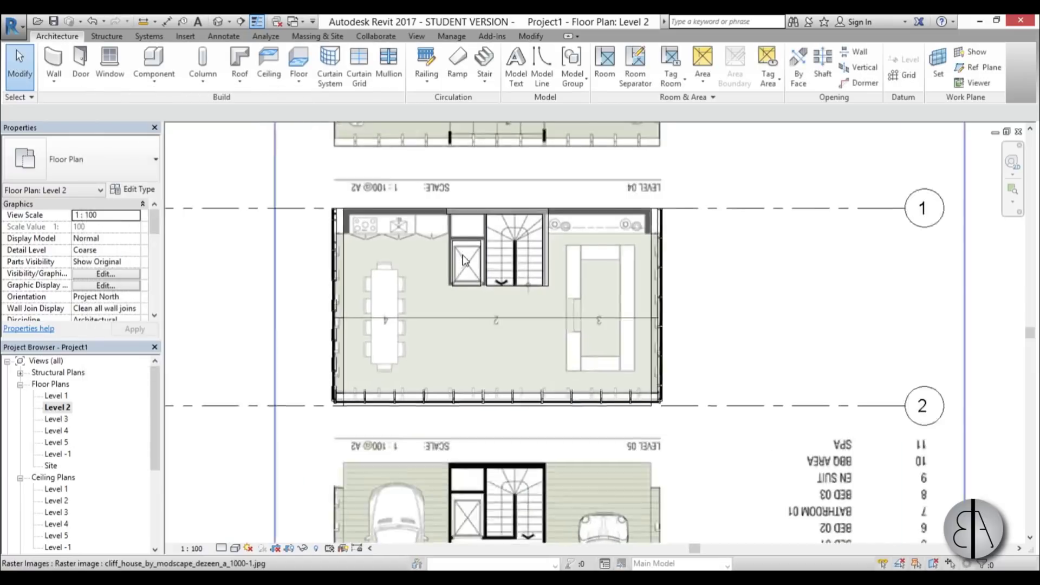
Edit the Level 2 floor's boundary, pulling its front edge back to about 0.56 m inside grid line 2, and finish the sketch.
click(358, 287)
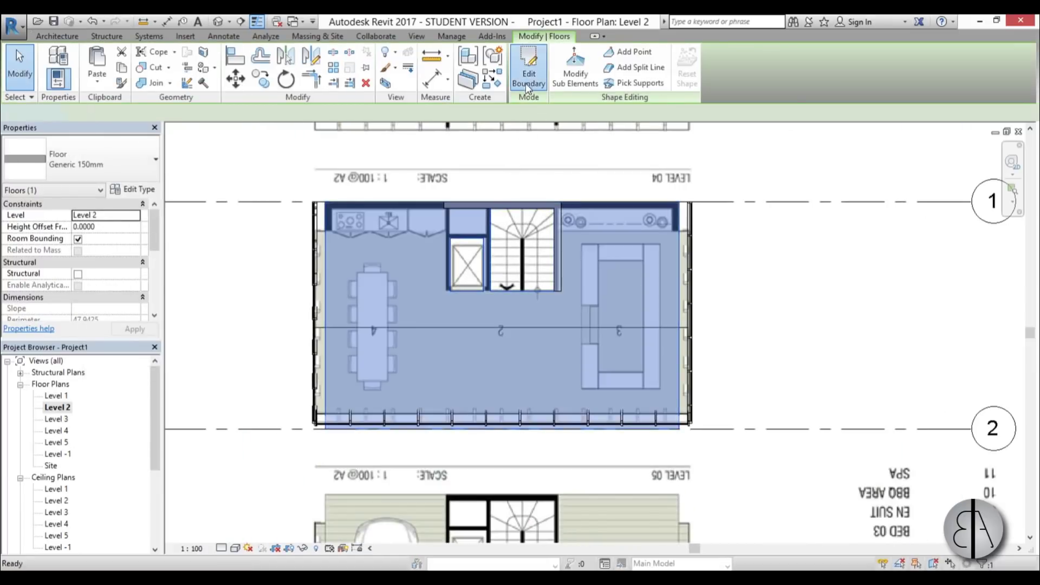
click(528, 73)
scroll(427, 381, up, 2)
drag(435, 455, 432, 426)
scroll(471, 253, down, 2)
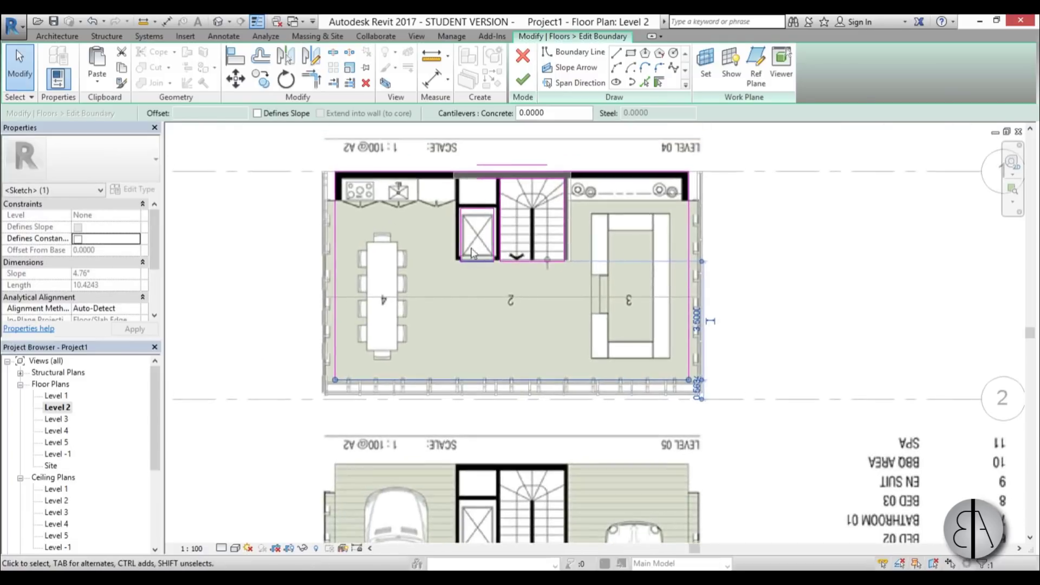
click(523, 80)
In the Level 3 plan, edit the floor's boundary so its front edge sits about 1.36 m inside grid line 2.
double_click(56, 419)
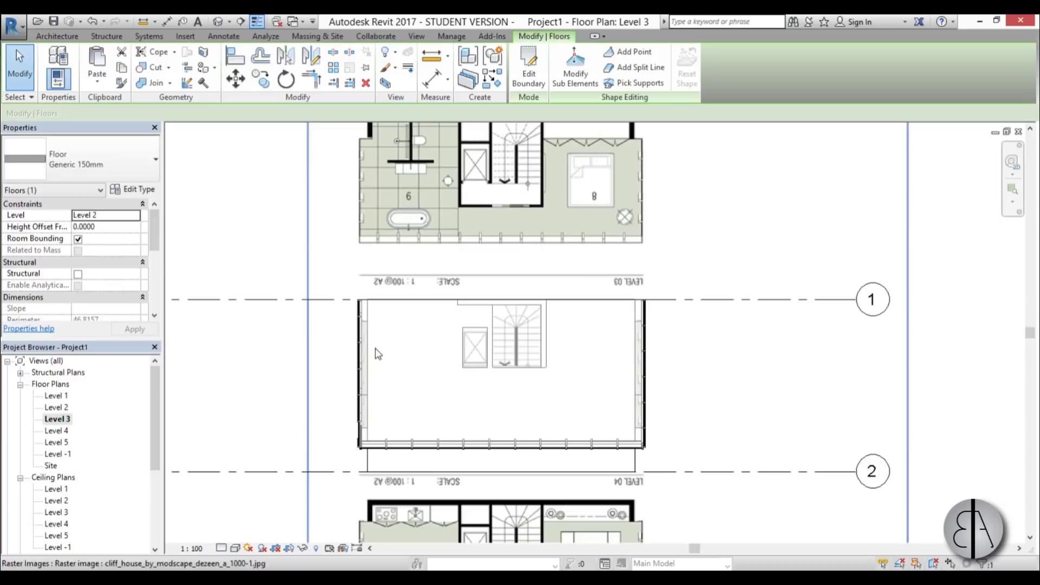
click(466, 364)
scroll(476, 336, up, 3)
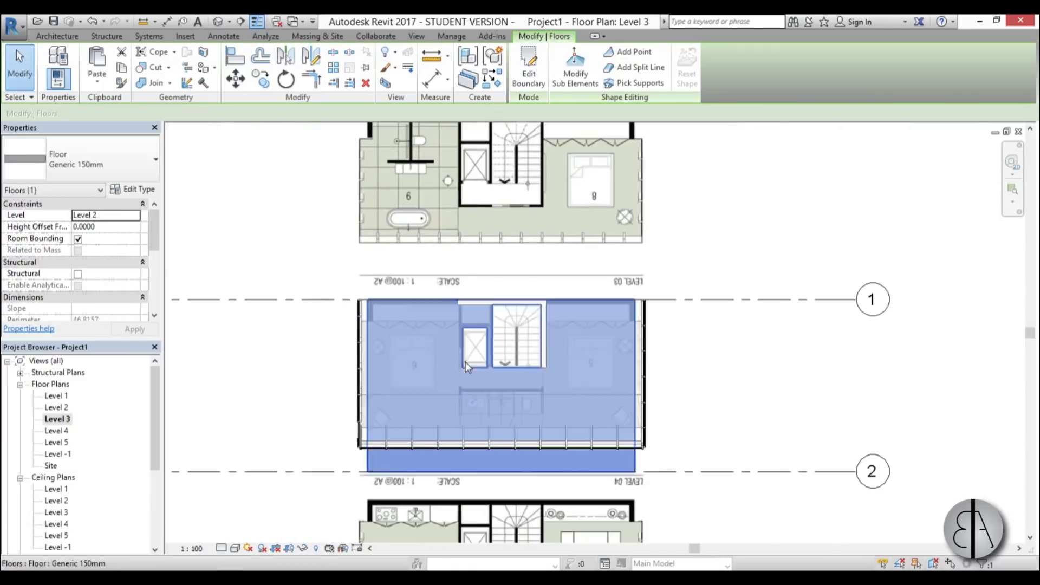
click(524, 81)
click(455, 388)
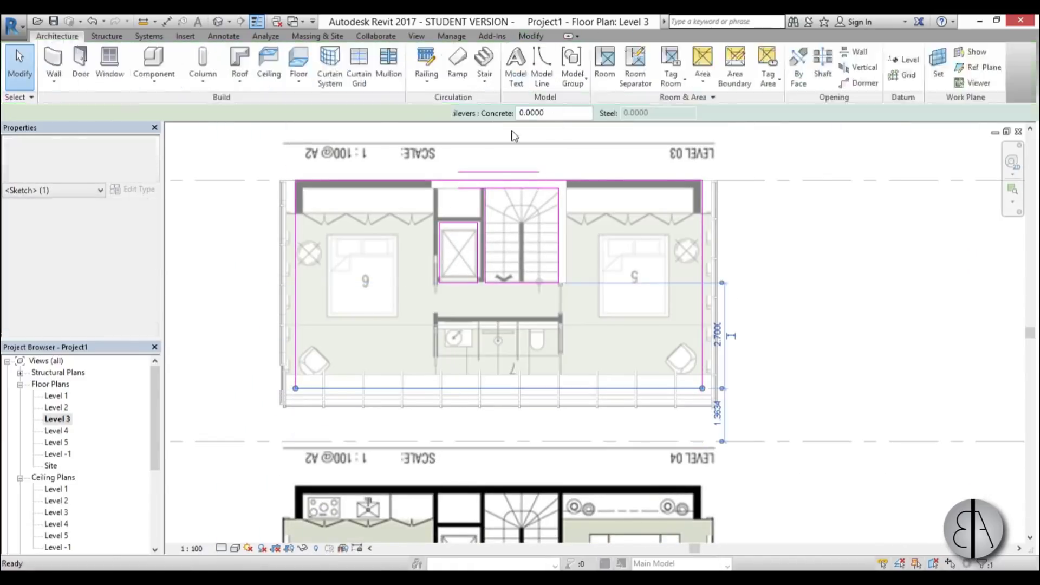
click(354, 362)
scroll(355, 362, up, 2)
Increase the Level 3 plan's model display transparency so the plan image shows through.
click(235, 548)
click(260, 451)
click(241, 184)
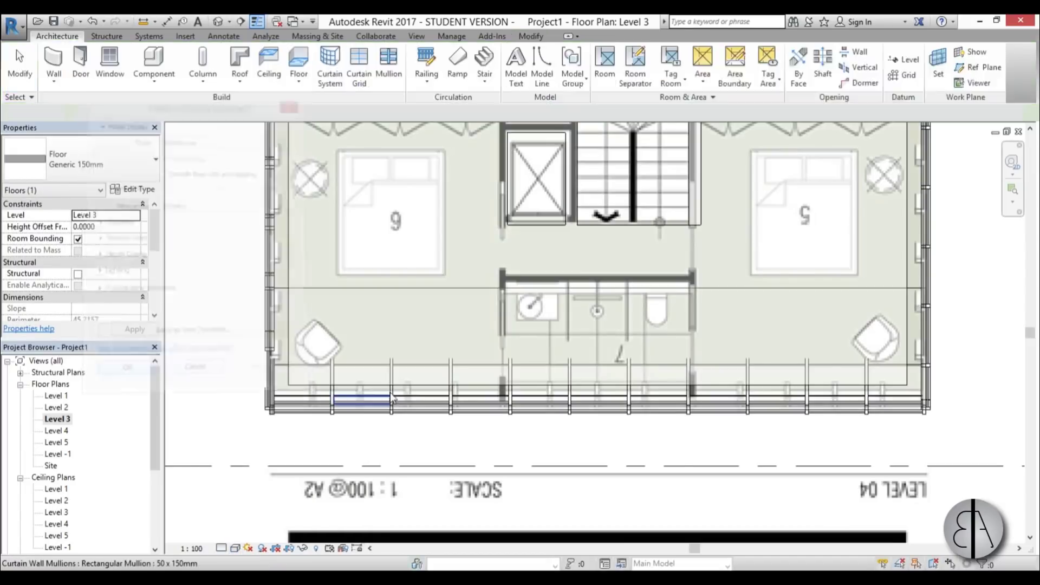
Raise the model transparency in the Level 4 and Level 5 plans, and pull the Level 5 floor's front edge back to the glazed facade.
click(493, 164)
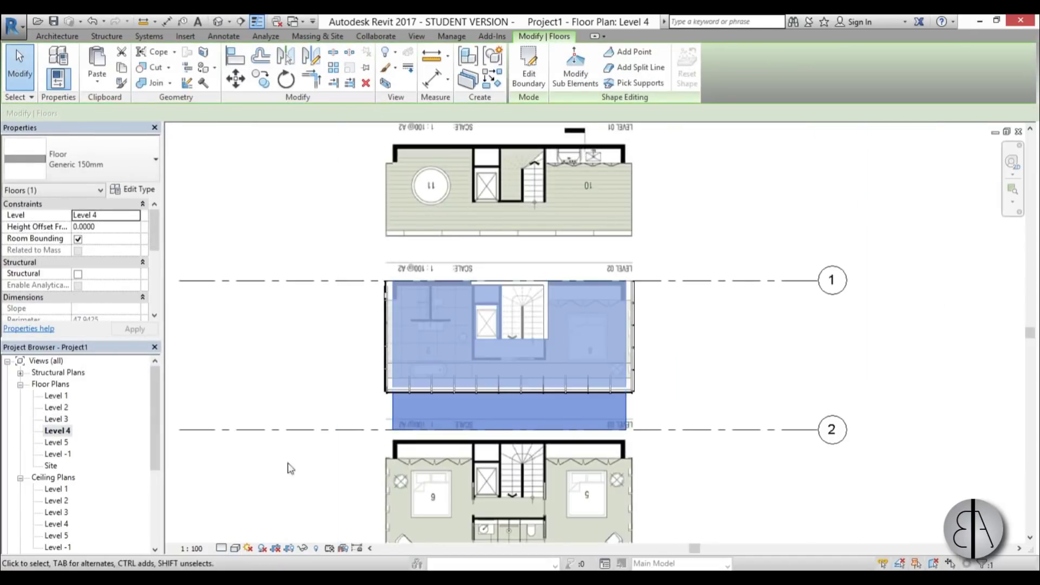
click(234, 548)
click(260, 451)
click(262, 368)
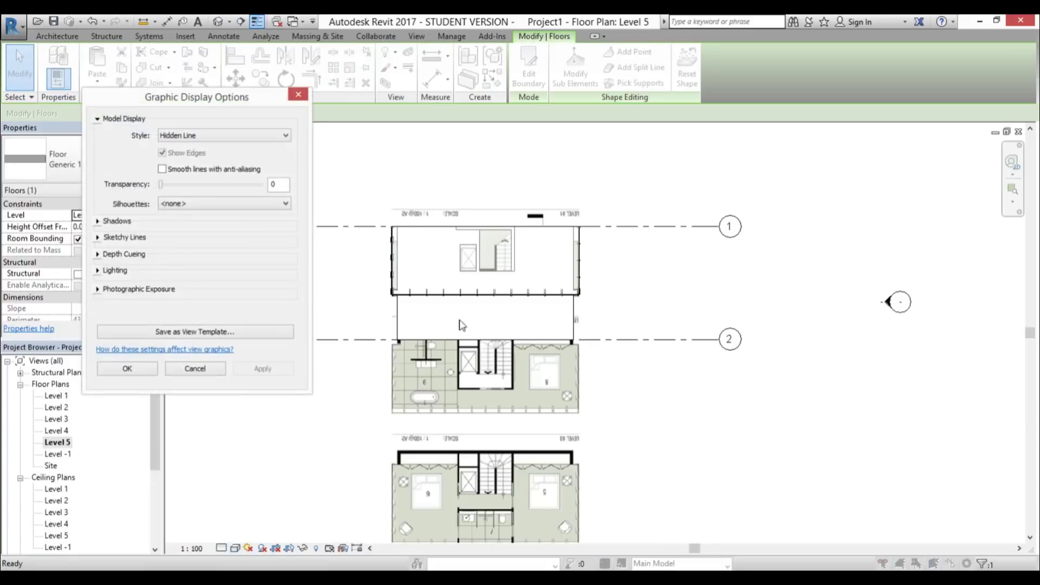
click(262, 368)
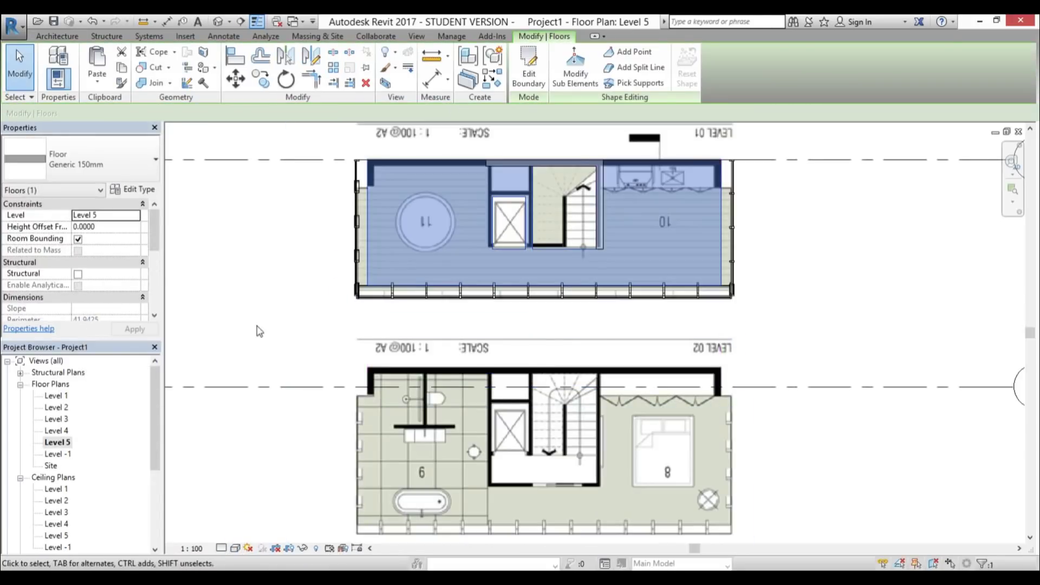
click(184, 342)
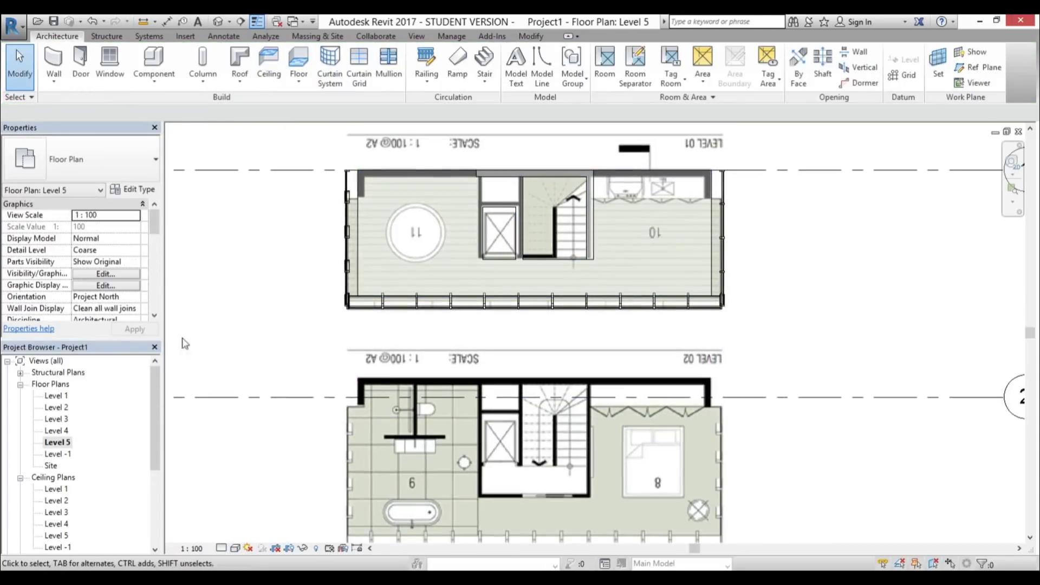
Open the 3D view and examine the trimmed floors behind the curtain facades.
double_click(60, 407)
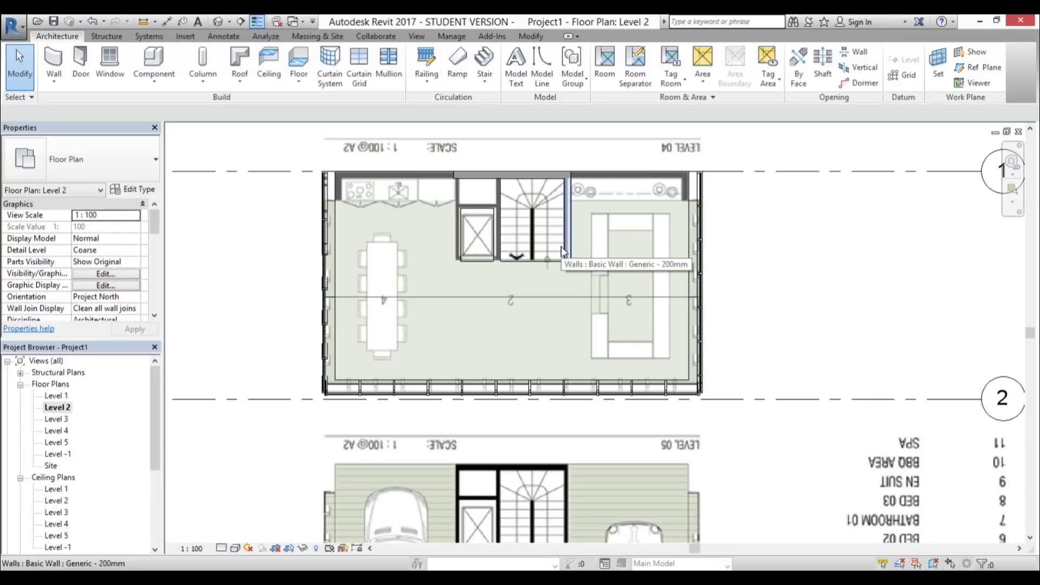
click(216, 23)
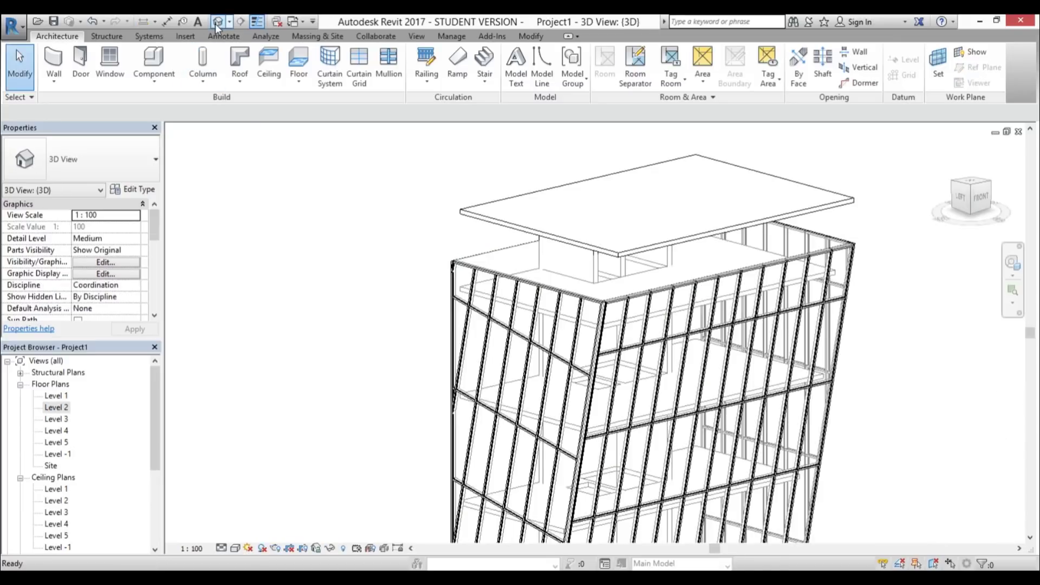
scroll(555, 403, down, 4)
shift+middle_drag(622, 403, 597, 440)
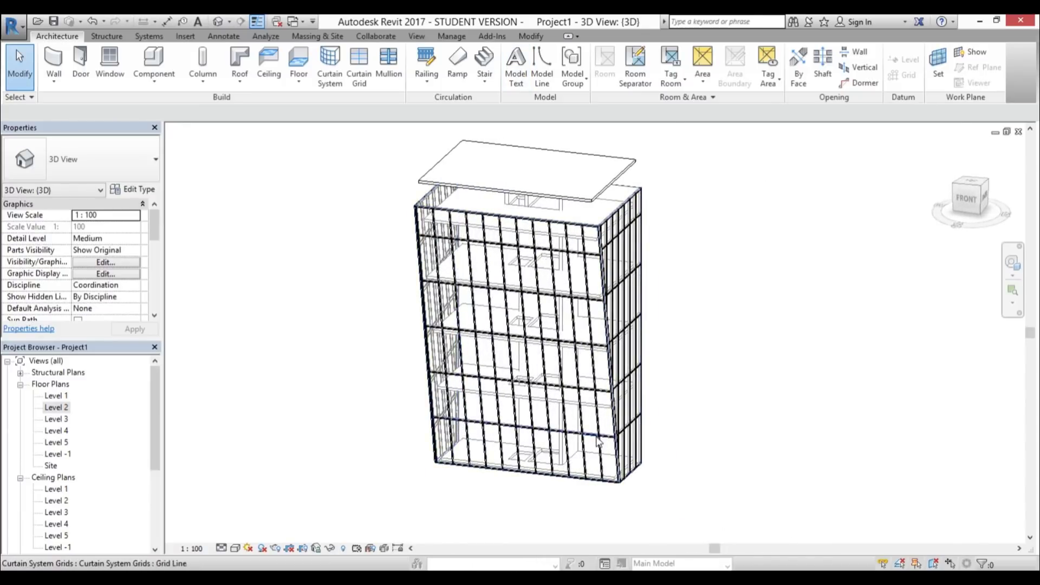
scroll(639, 363, up, 3)
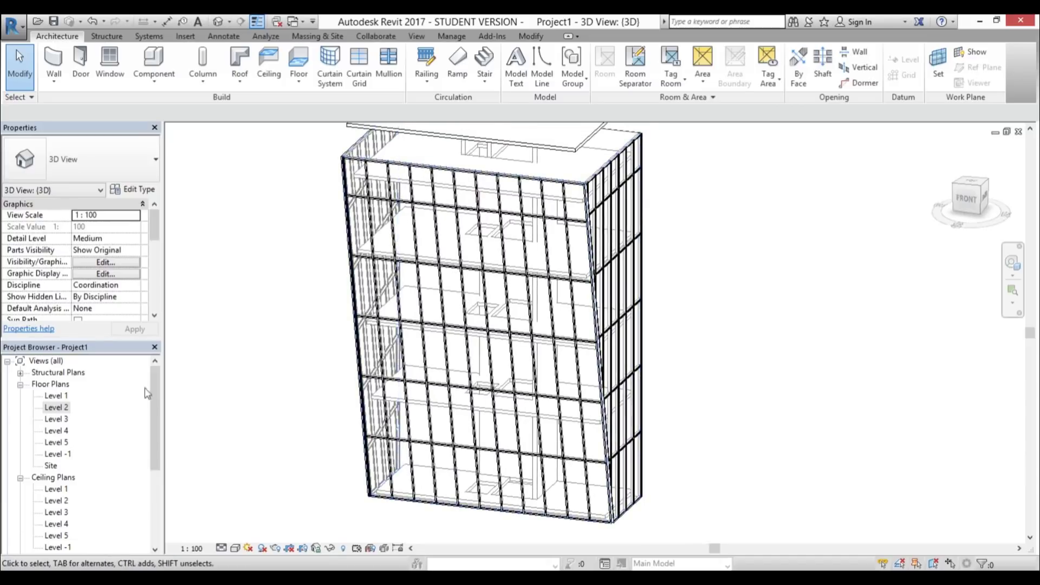
On the Level 2 plan, start a U-shape winder stair using the Cast-In-Place Monolithic Stair type.
double_click(63, 403)
scroll(547, 271, up, 3)
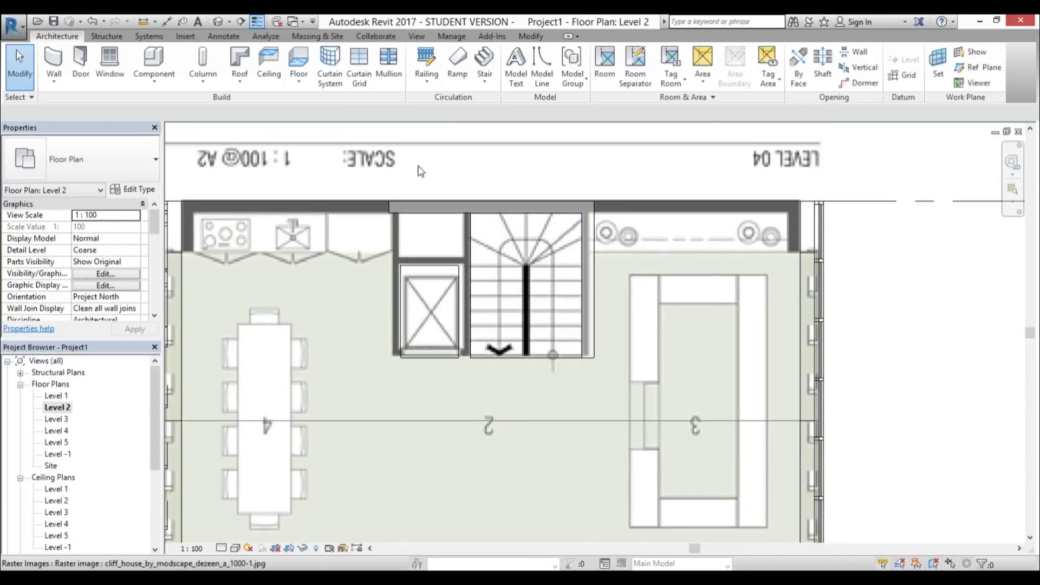
click(487, 58)
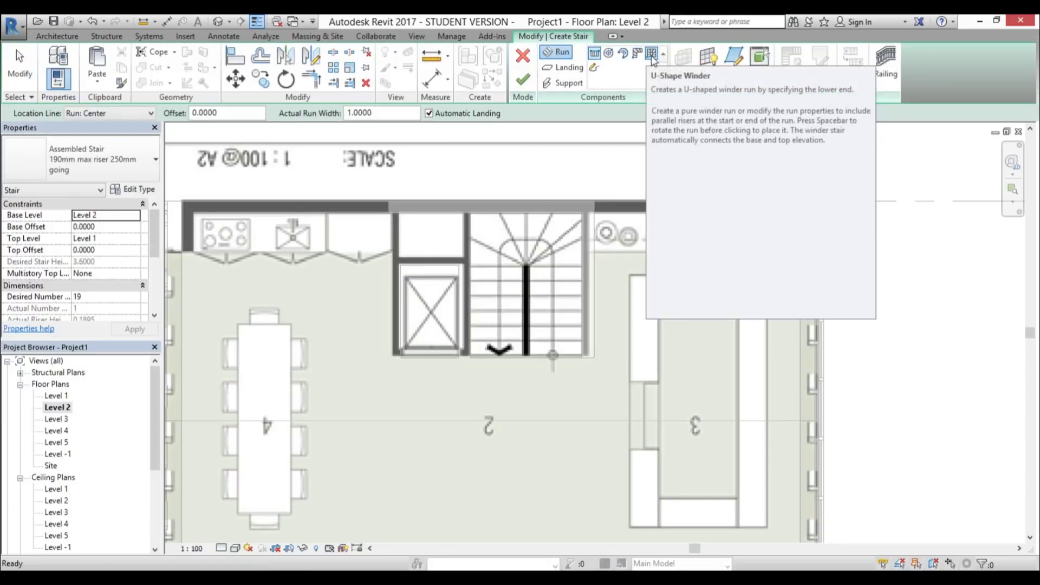
click(652, 54)
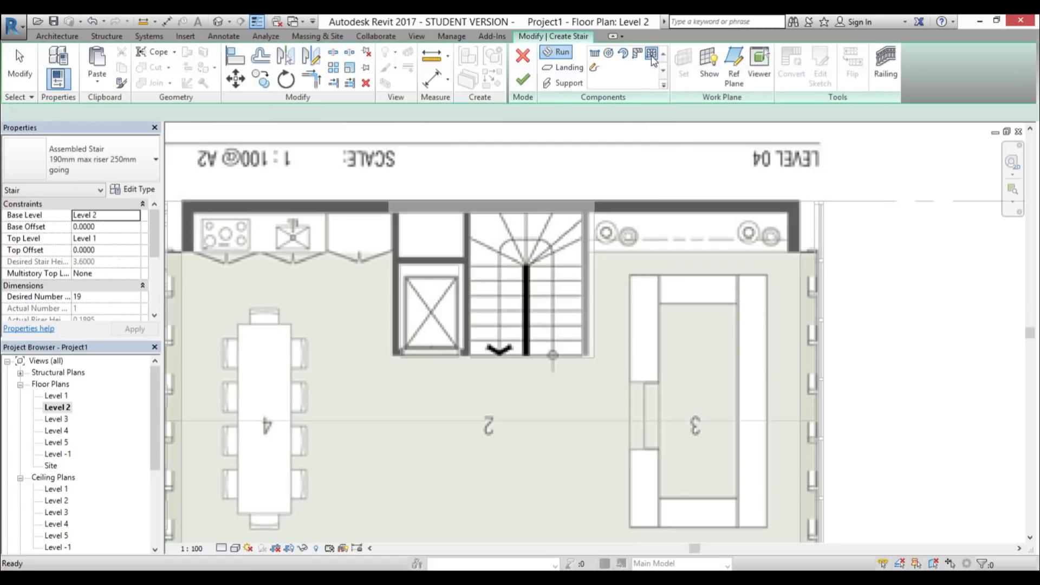
click(113, 169)
click(54, 299)
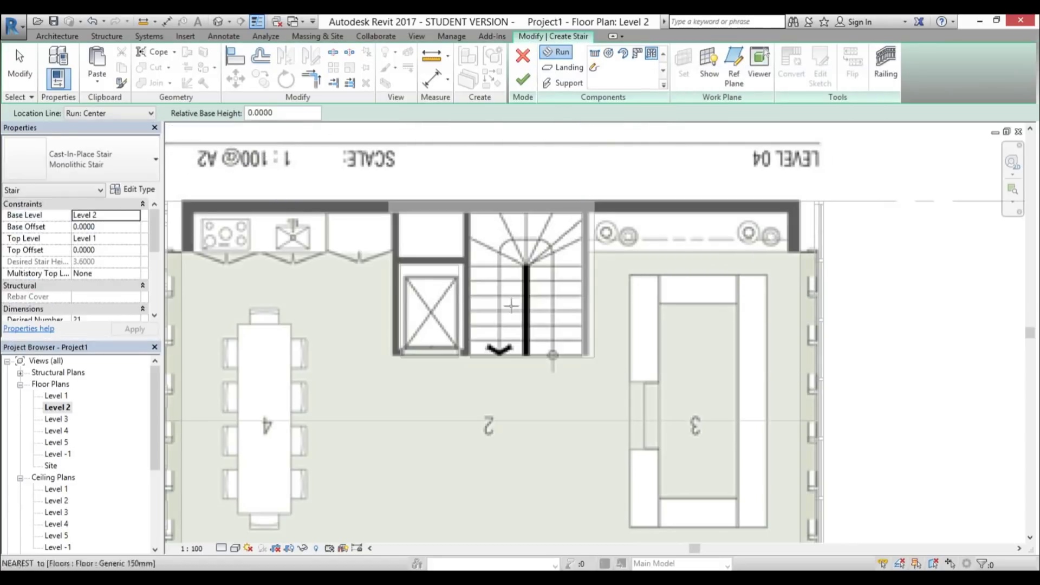
Try placing a 0.8 m wide U-shape winder run over the plan image's stair, and remove it.
scroll(453, 353, up, 3)
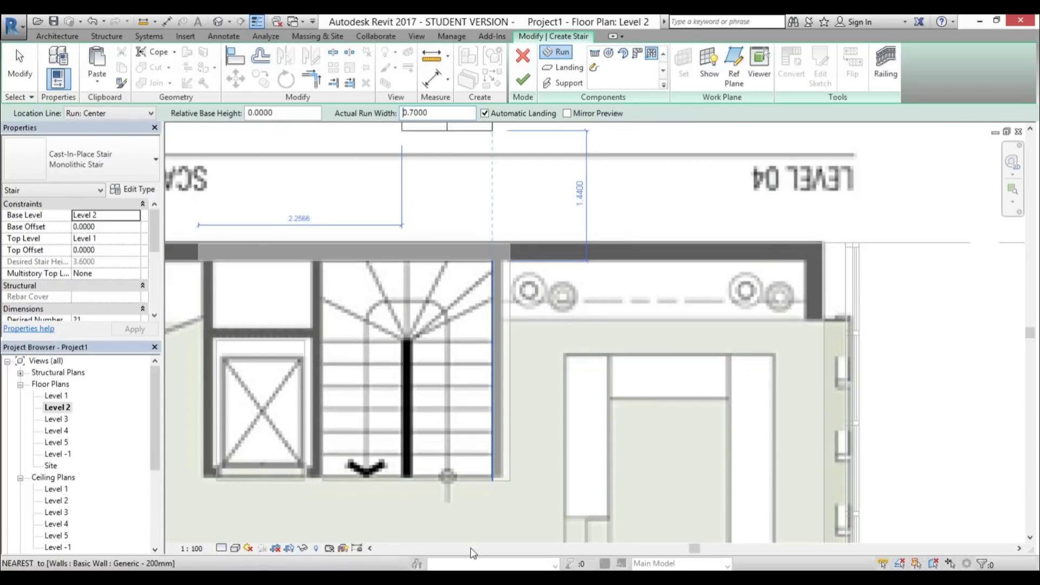
click(237, 248)
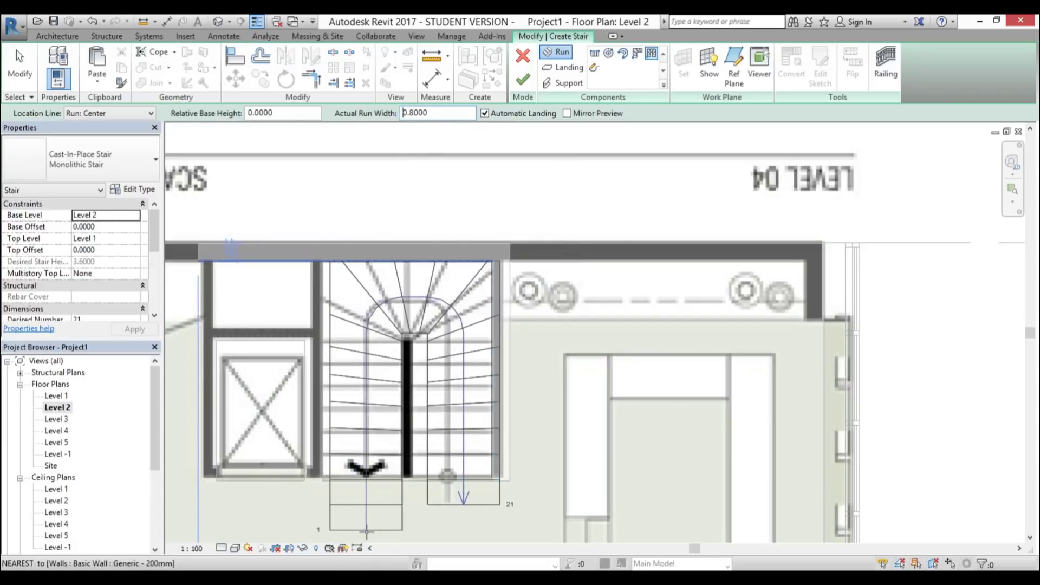
click(360, 529)
key(Escape)
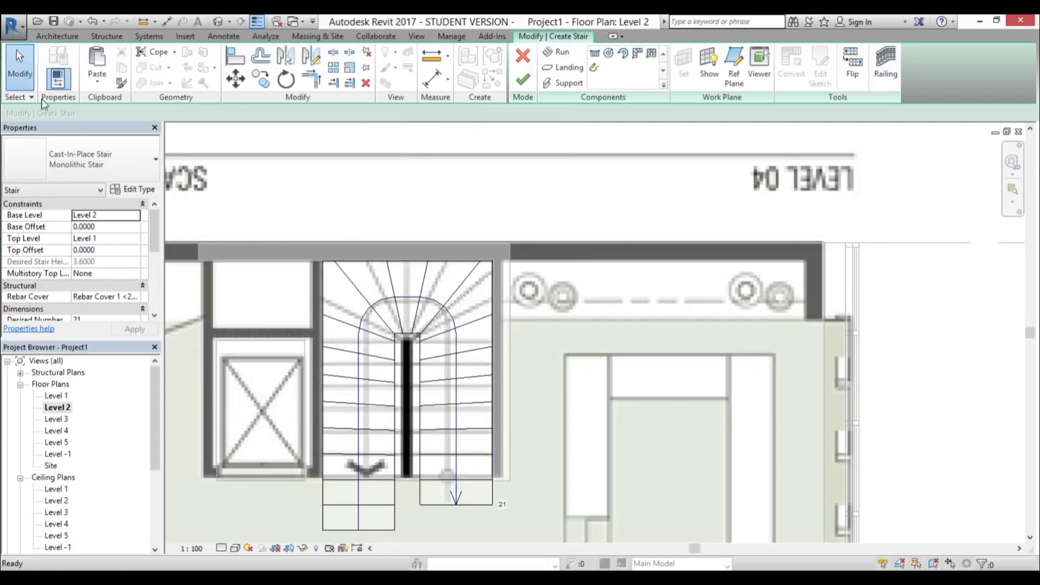
middle_drag(460, 487, 477, 347)
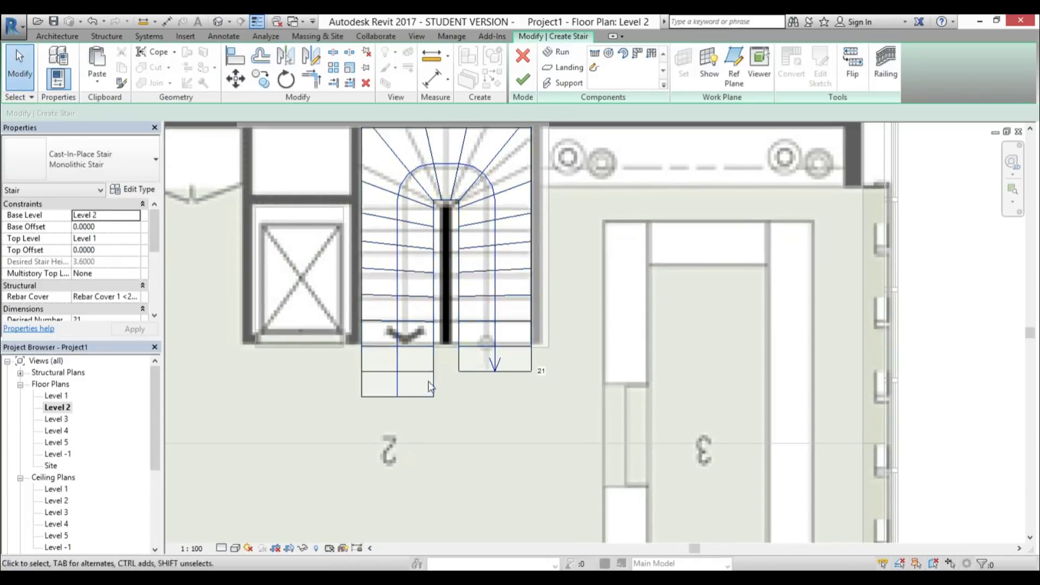
click(461, 374)
scroll(460, 374, down, 1)
scroll(461, 374, up, 1)
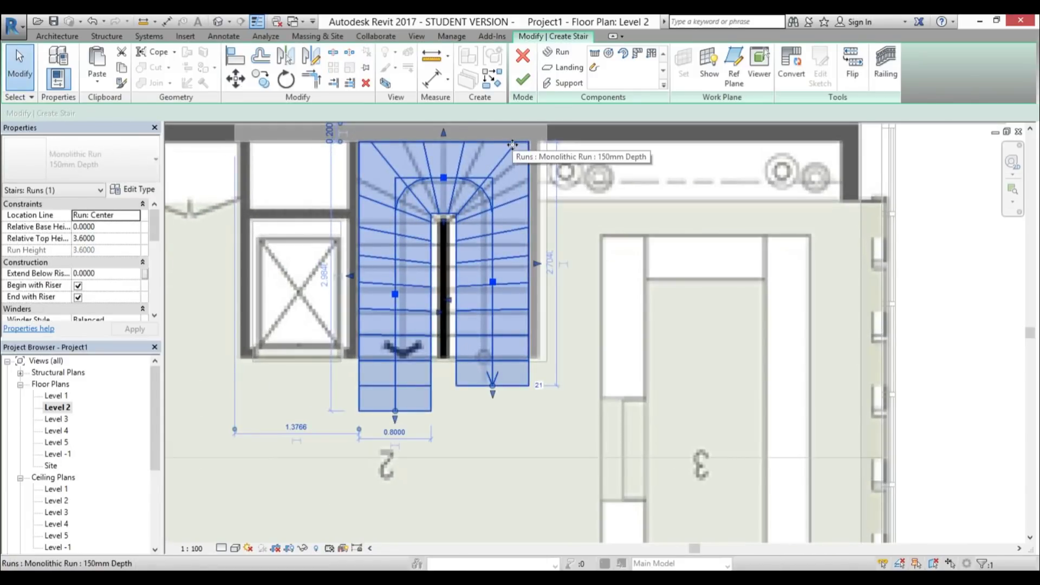
click(703, 268)
Restart the U-shape winder run and set the stair's desired number of risers to 18.
click(558, 52)
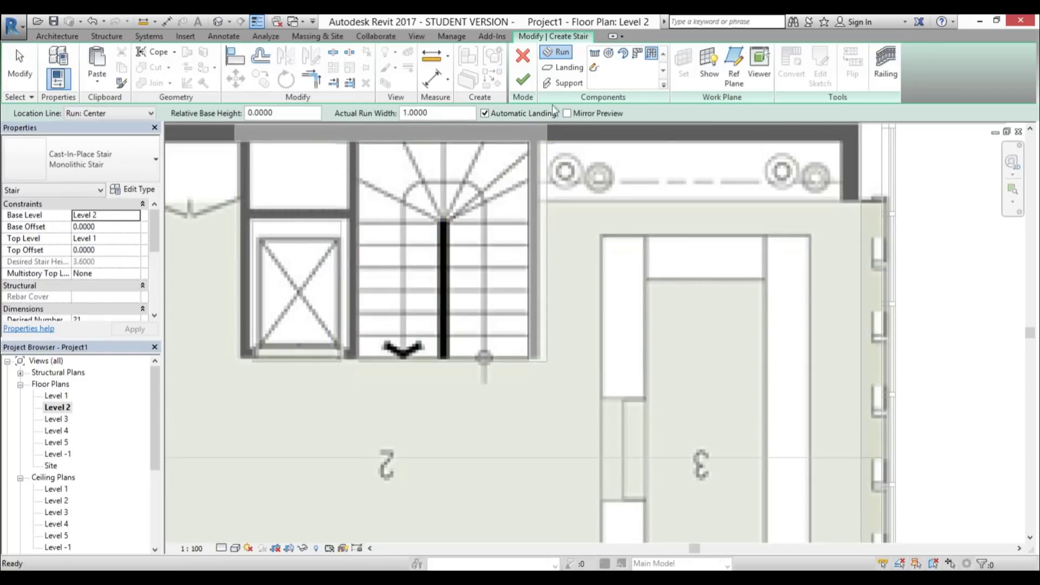
scroll(157, 249, down, 1)
drag(157, 248, 152, 262)
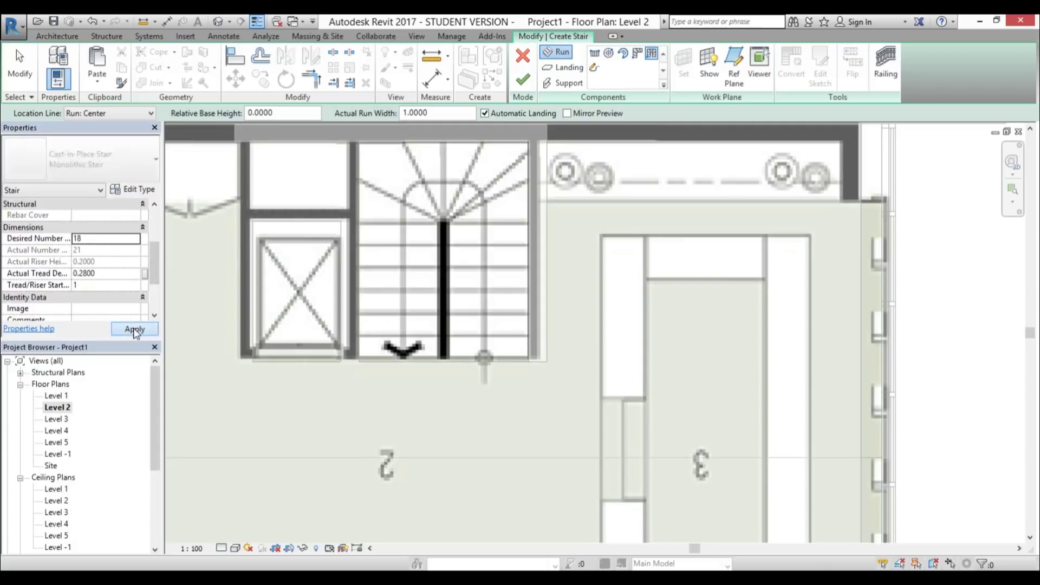
click(135, 330)
click(563, 342)
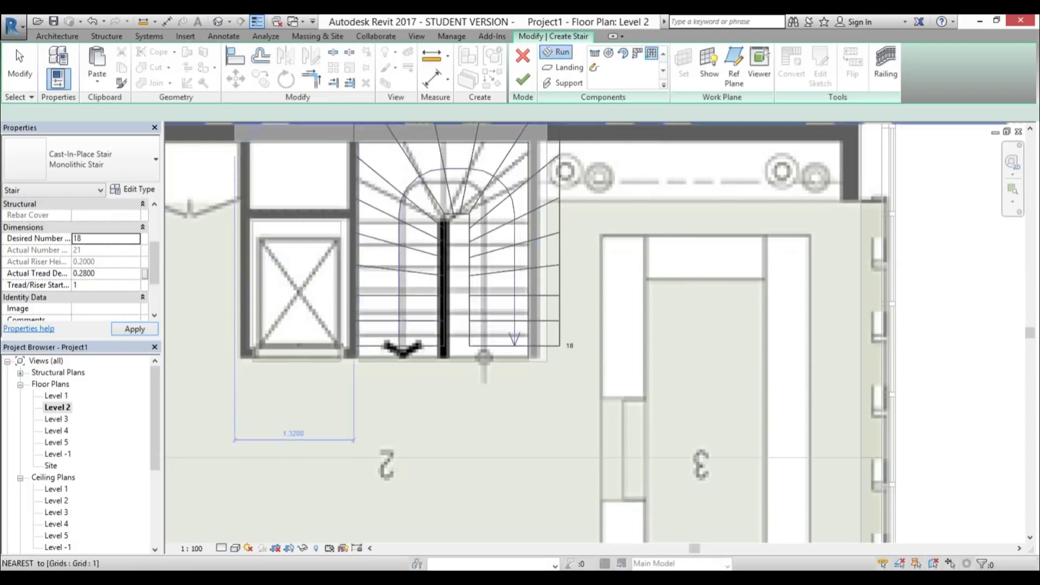
Set the actual run width to 0.8 m and place the U-shape winder run over the plan image's stair.
click(399, 113)
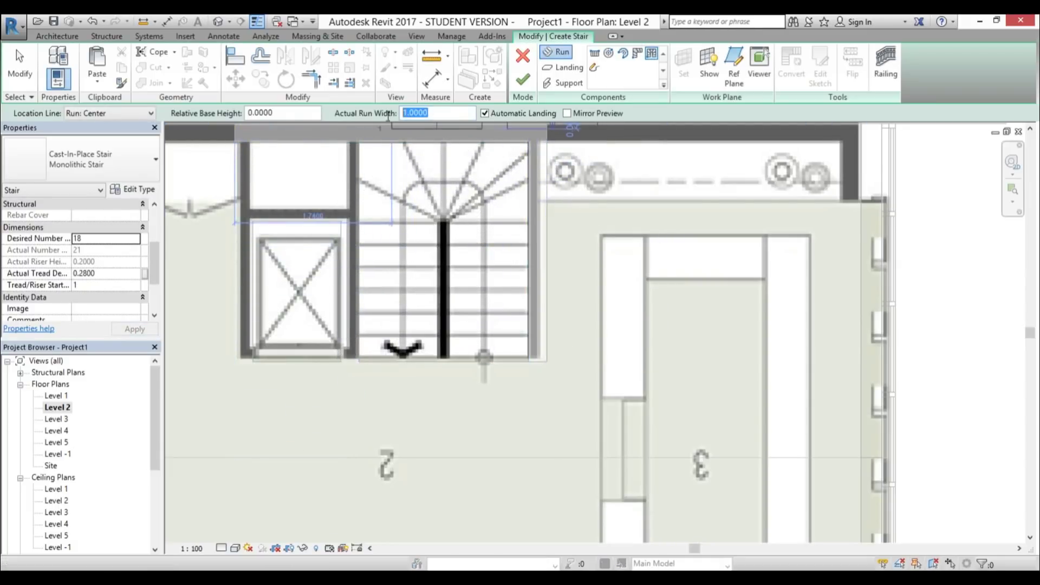
text(0.8)
key(Return)
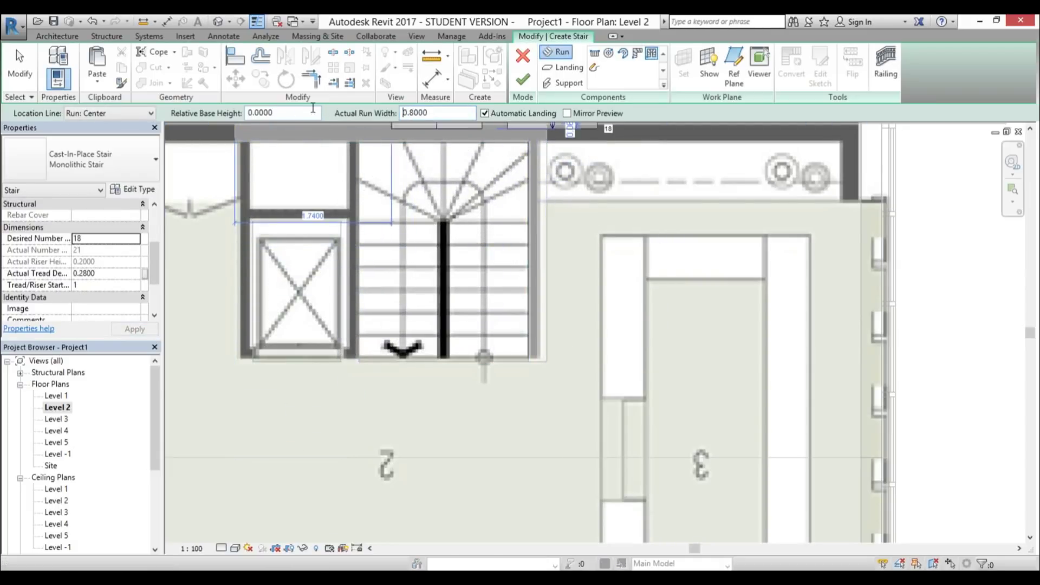
click(397, 356)
key(Escape)
Move the winder run's back edge toward the inner face of the rear wall.
scroll(521, 156, up, 3)
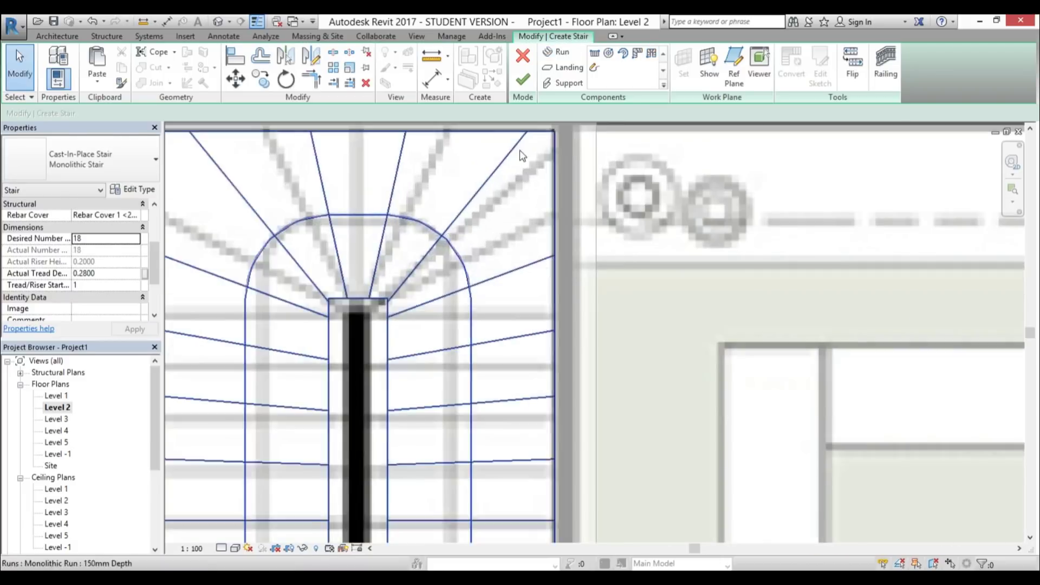
scroll(490, 287, up, 5)
click(456, 304)
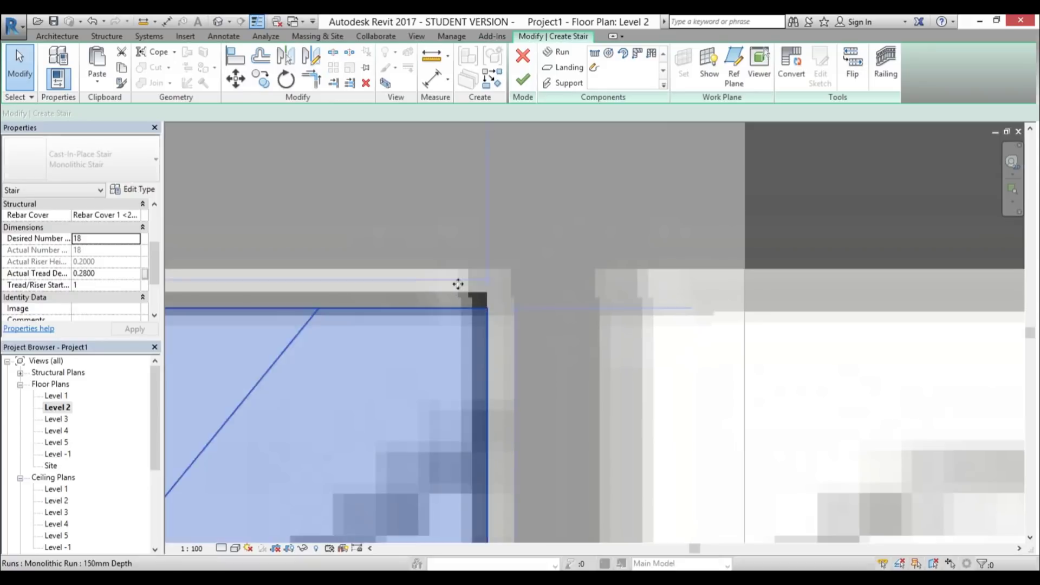
click(450, 295)
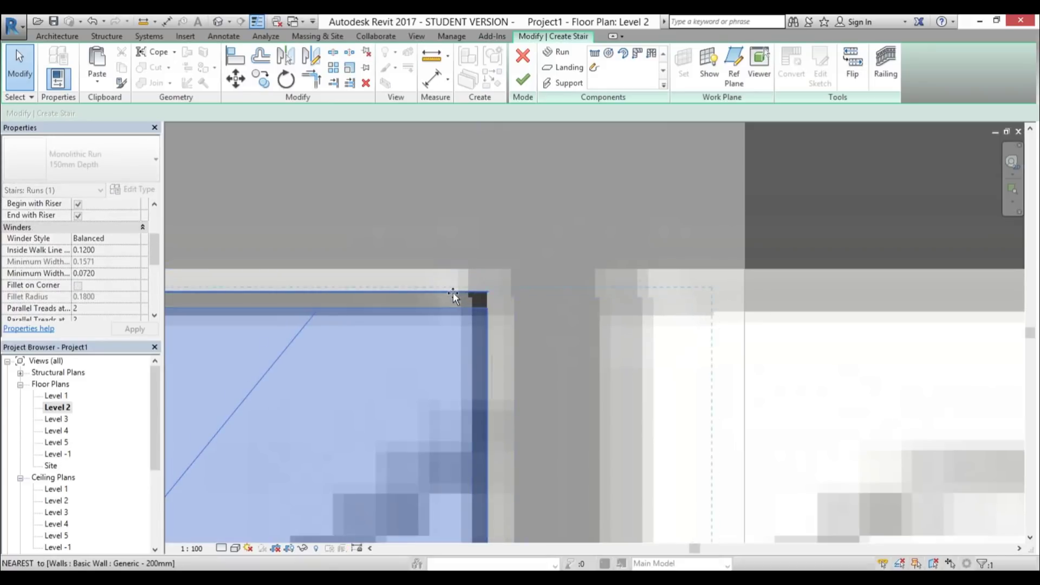
click(453, 291)
scroll(504, 298, down, 2)
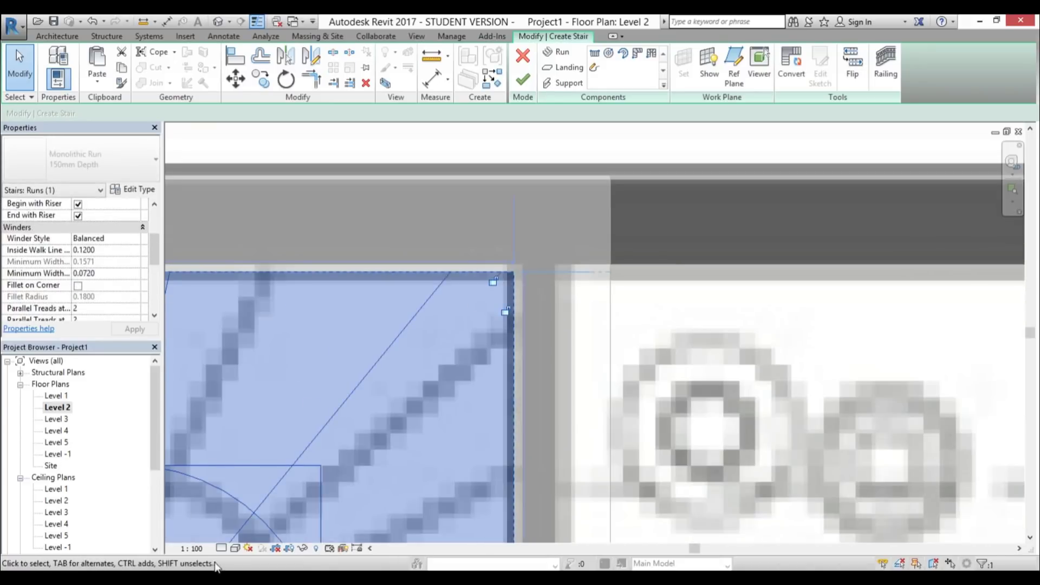
Set the Level 2 plan's model display transparency to 0.
click(235, 549)
click(292, 447)
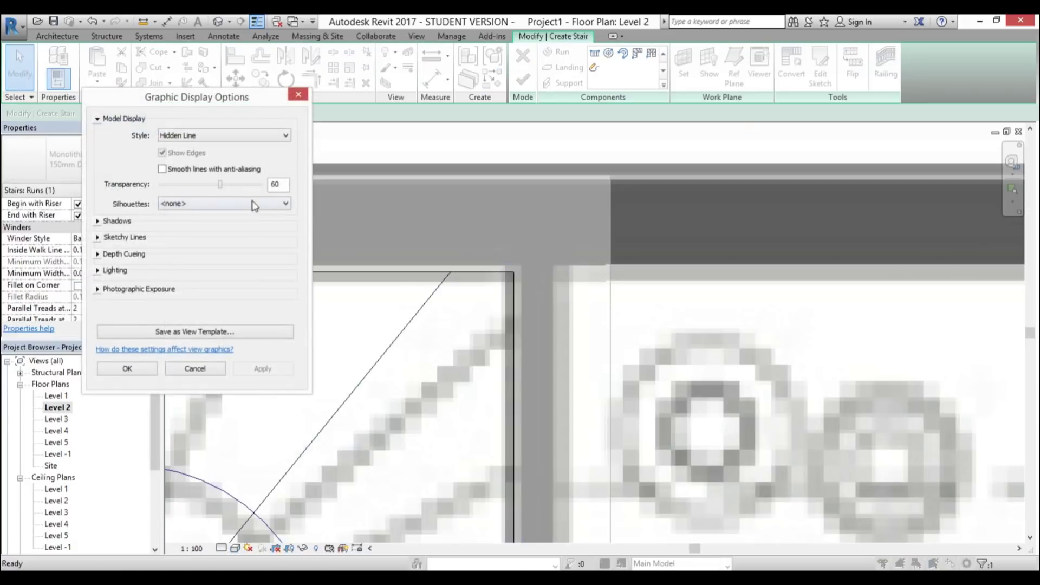
click(263, 369)
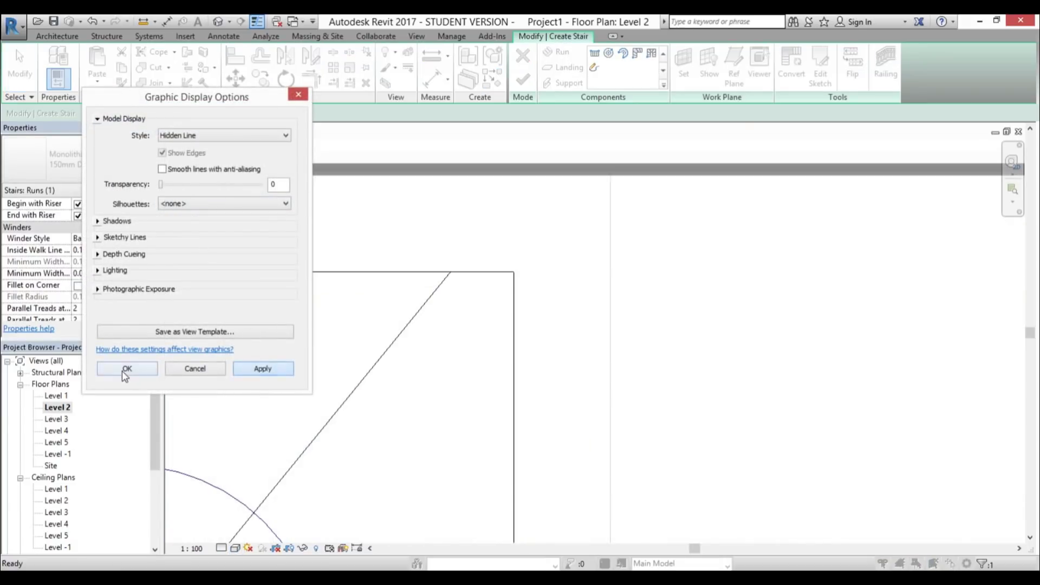
click(126, 370)
Move the U-shape winder run so its outer back corner meets the inner corner of the surrounding core walls.
scroll(448, 293, down, 2)
click(428, 298)
scroll(485, 270, down, 3)
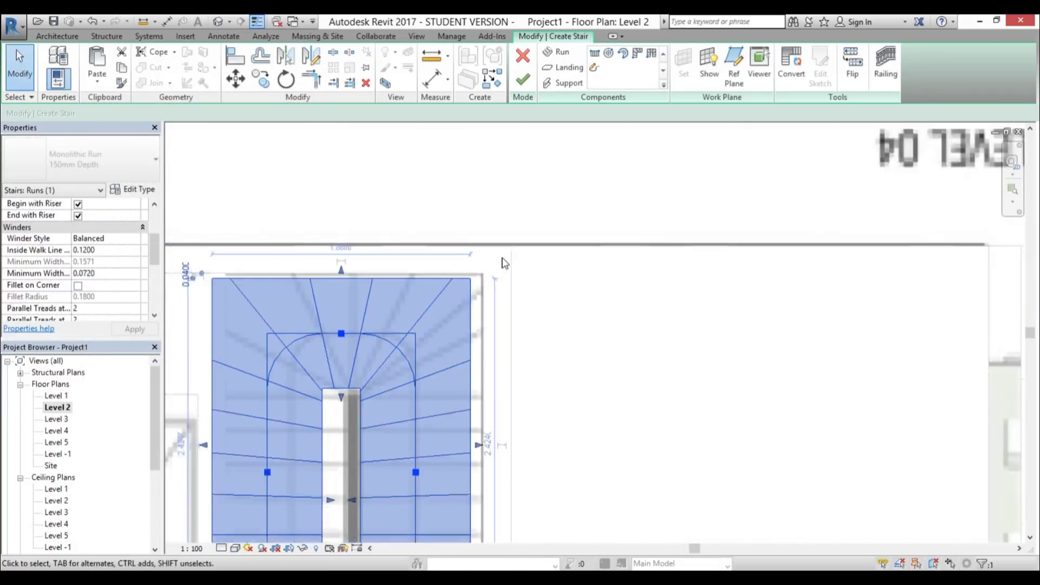
scroll(515, 268, down, 5)
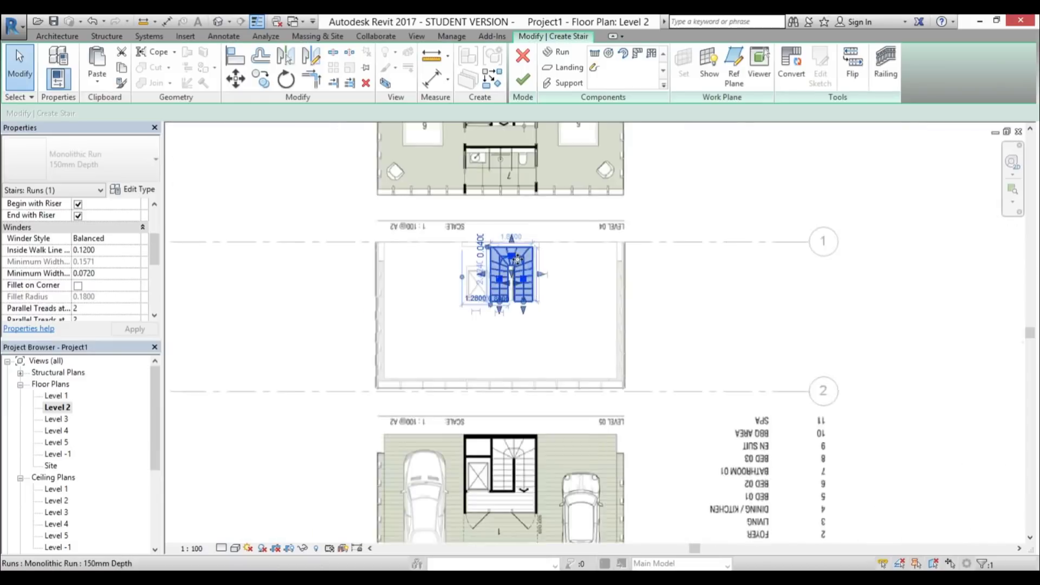
scroll(519, 266, up, 8)
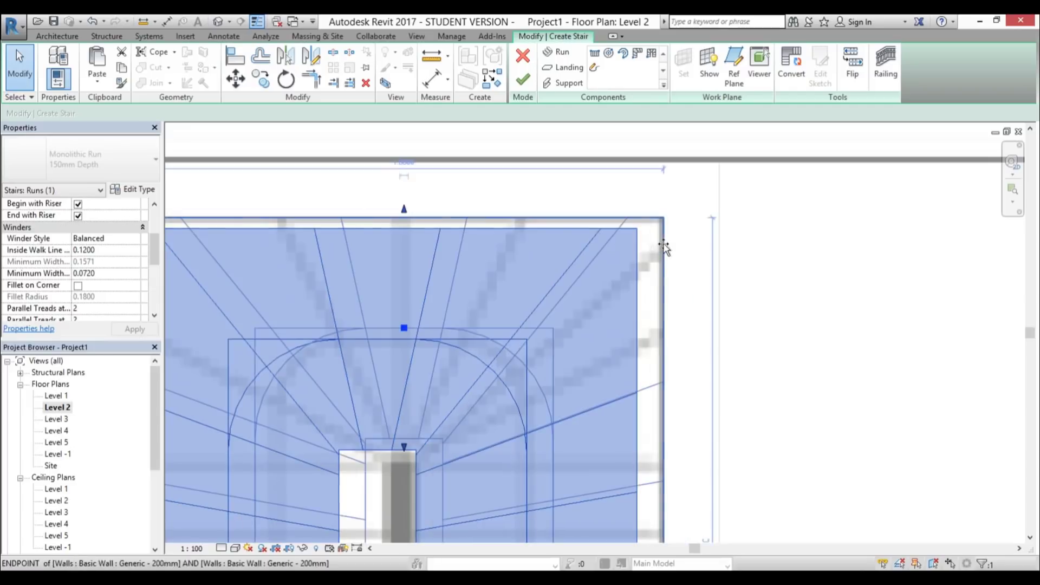
click(661, 243)
scroll(547, 204, down, 6)
scroll(511, 264, down, 3)
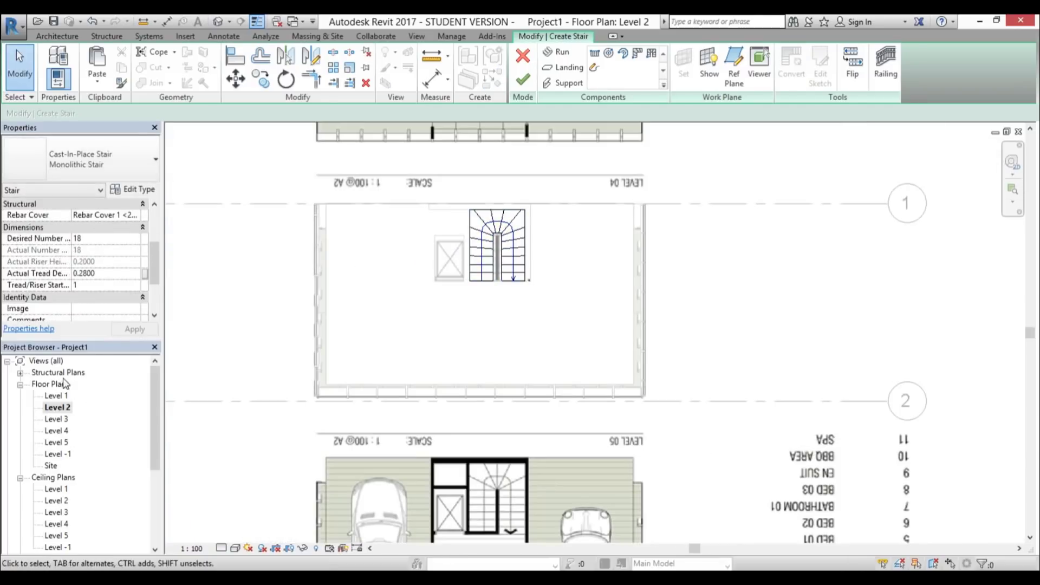
Finish the winder stair and view it with its railings in the 3D view.
click(218, 22)
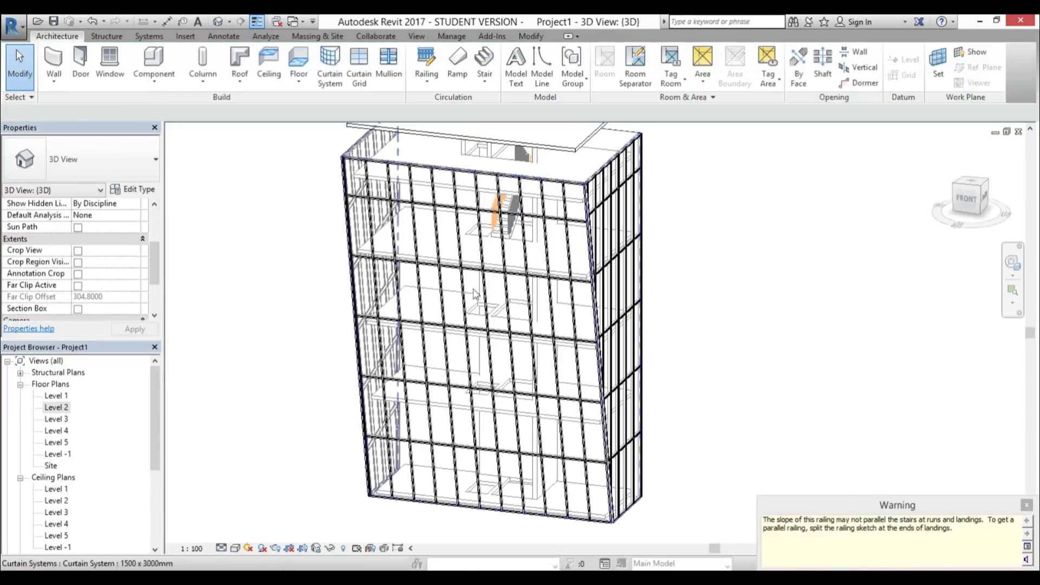
shift+middle_drag(495, 279, 585, 263)
scroll(366, 215, up, 3)
scroll(367, 216, up, 2)
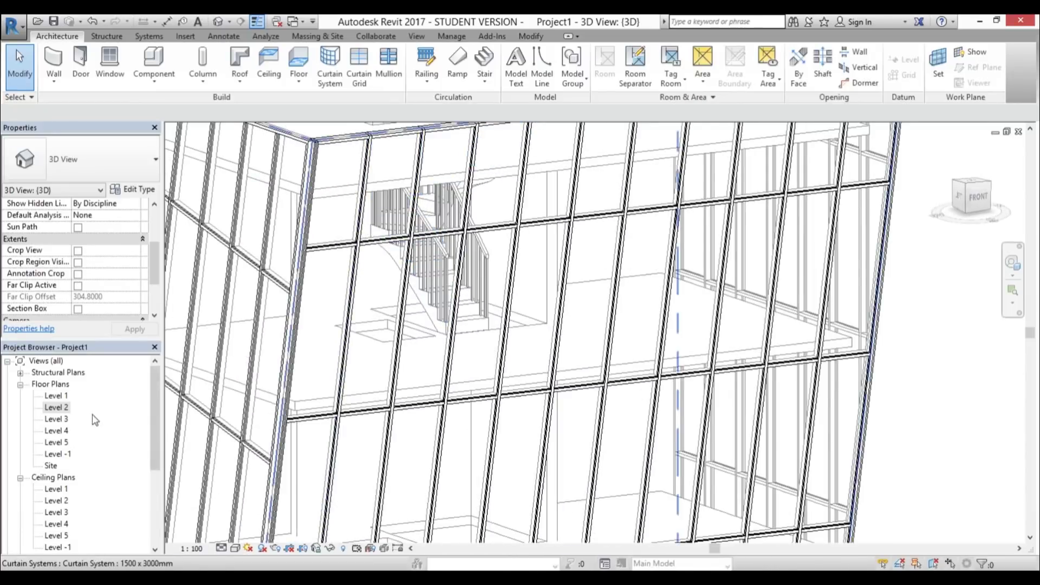
Delete the inner and outer railings of the winder stair in the Level 2 floor plan.
double_click(54, 409)
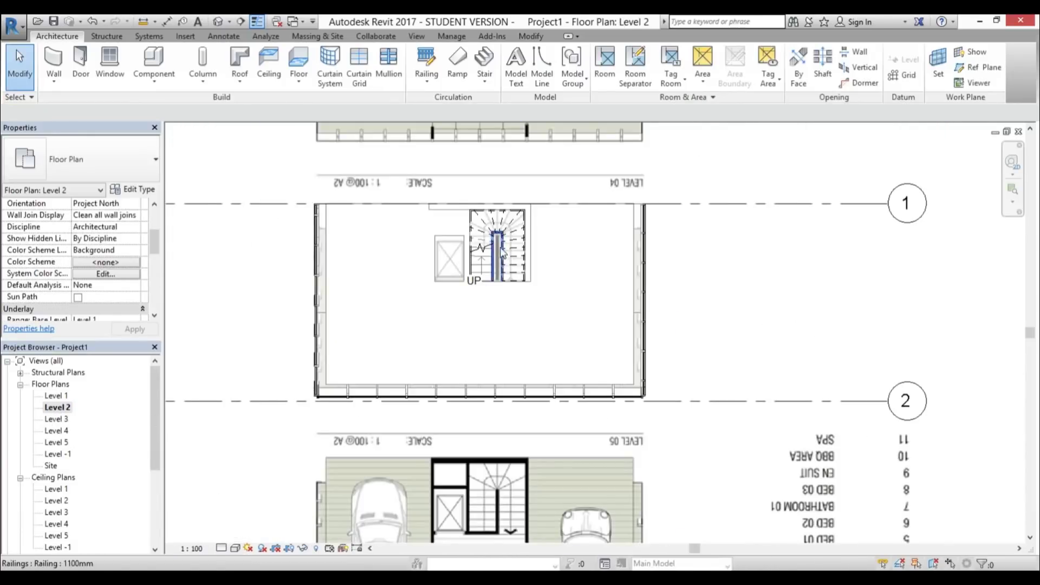
scroll(418, 380, up, 3)
click(426, 350)
key(Escape)
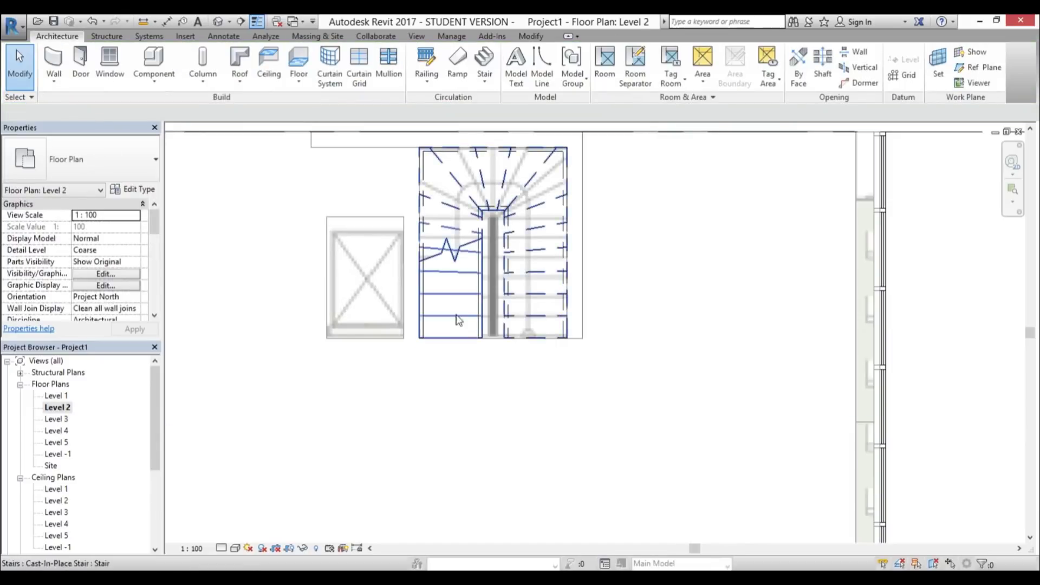
click(477, 316)
key(Escape)
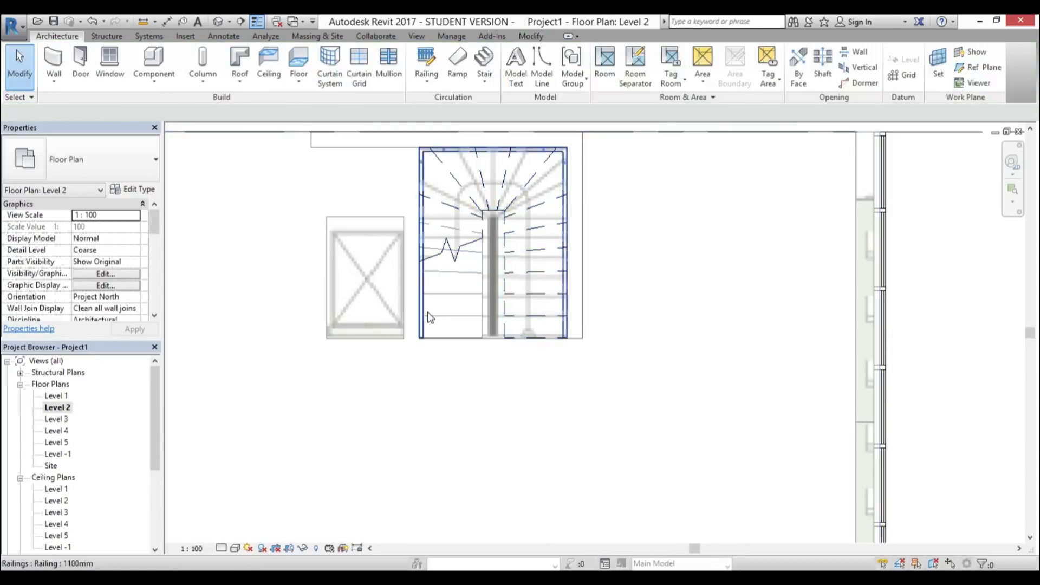
click(428, 315)
key(Escape)
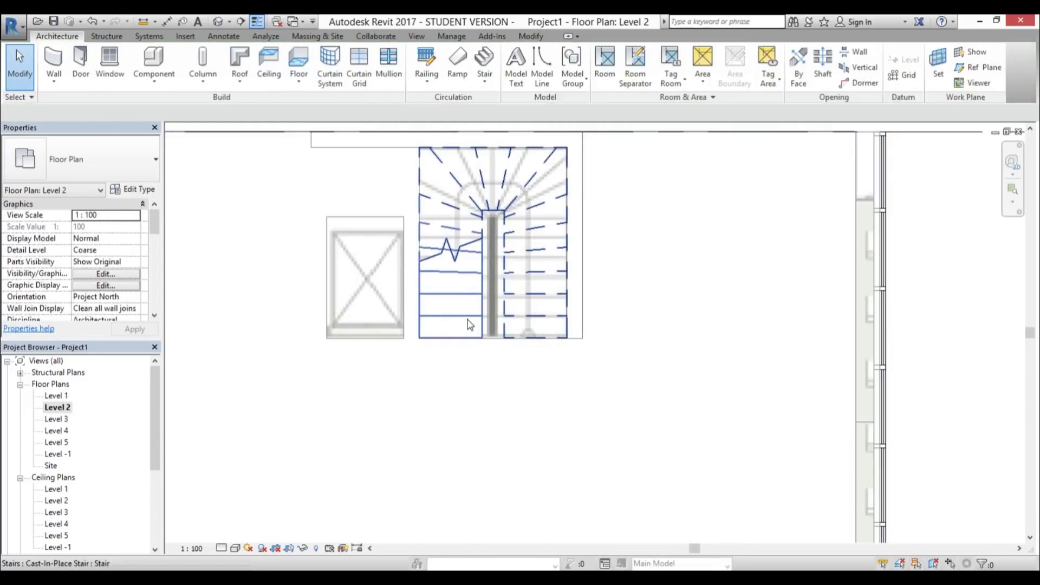
click(470, 320)
Copy the winder stair in the 3D view and paste it aligned to Level 3, Level 4 and Level 5.
click(220, 23)
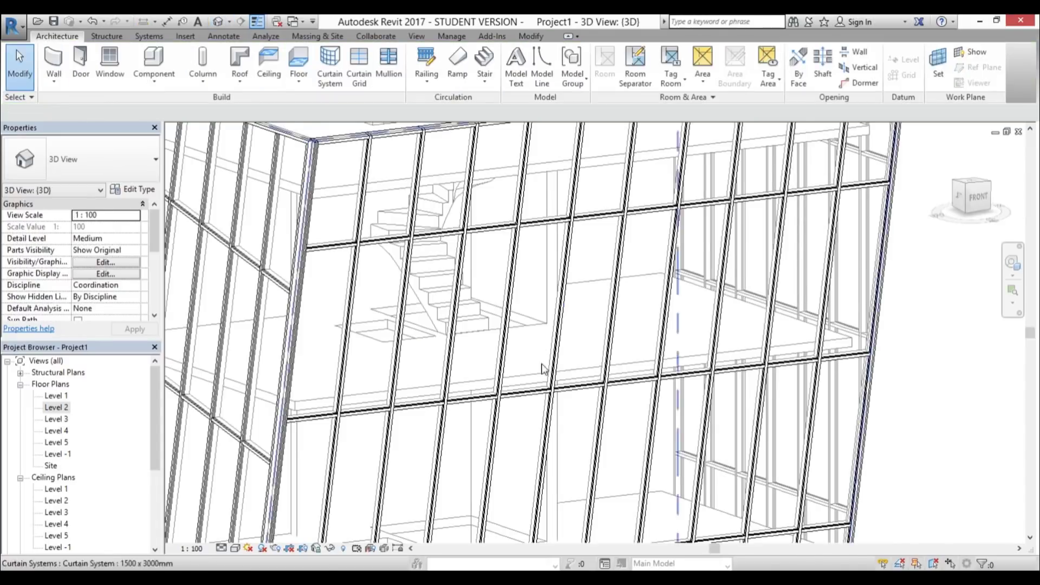
click(430, 287)
scroll(431, 287, down, 5)
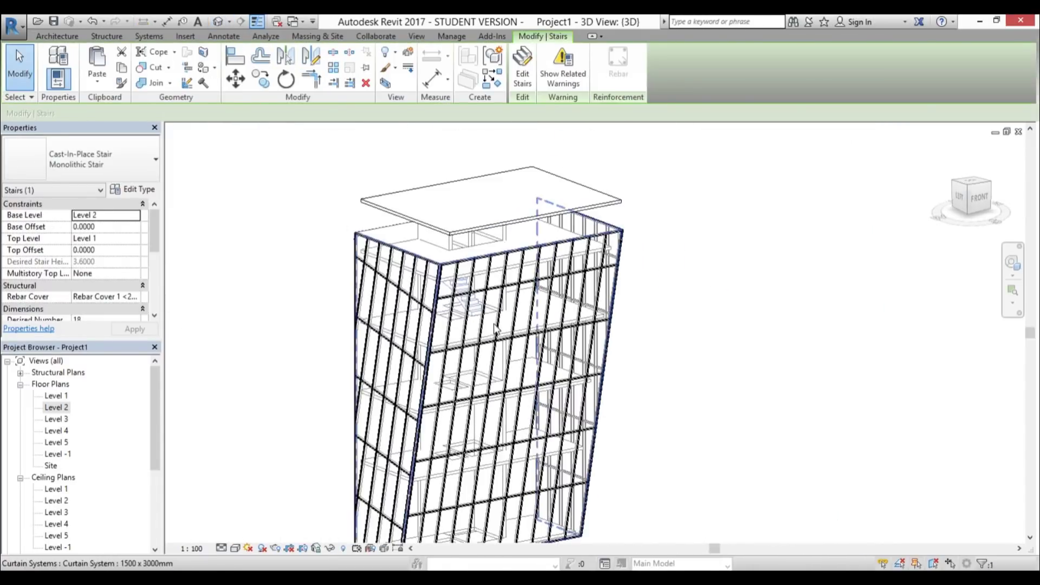
middle_drag(496, 330, 501, 301)
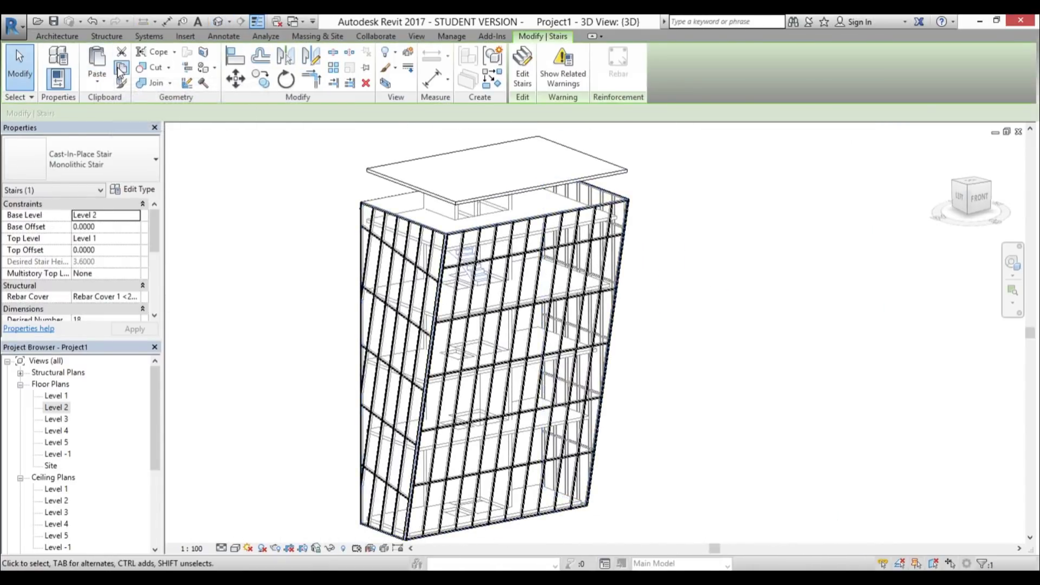
click(92, 86)
click(143, 133)
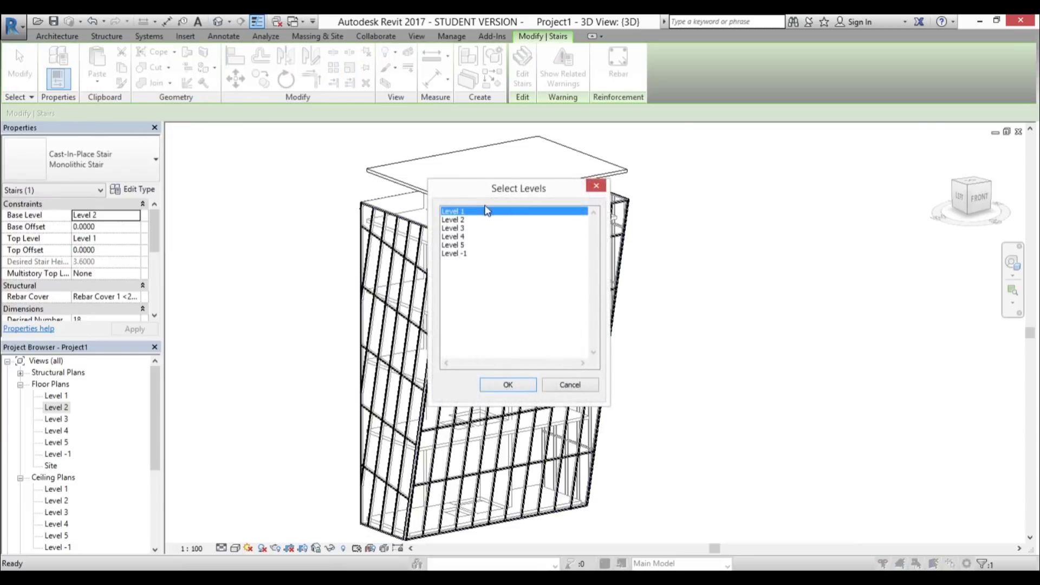
click(458, 228)
shift+click(454, 253)
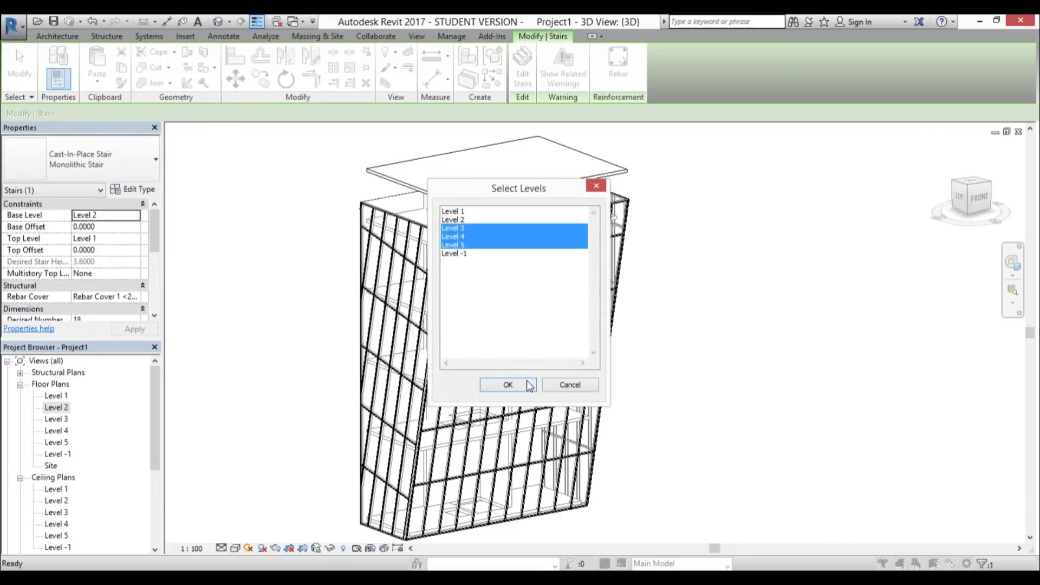
click(507, 385)
click(681, 420)
shift+middle_drag(681, 421, 680, 373)
scroll(548, 418, up, 3)
scroll(542, 417, down, 3)
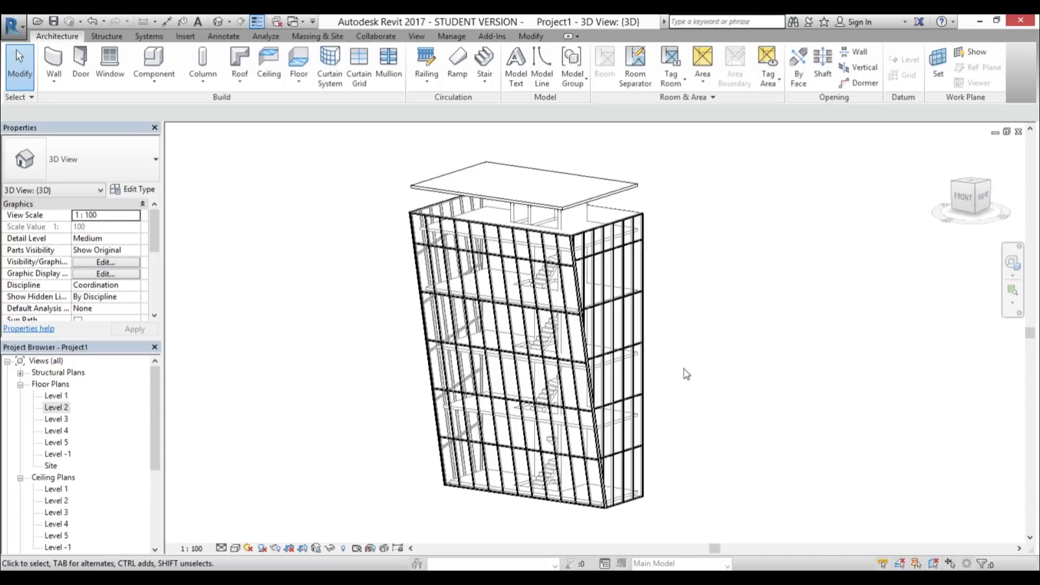
shift+middle_drag(789, 372, 729, 399)
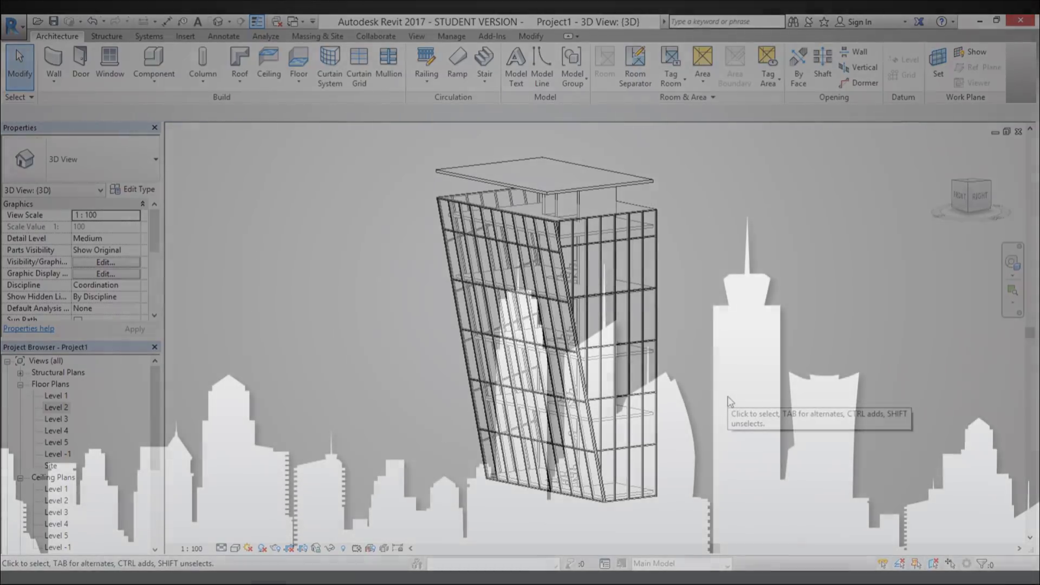